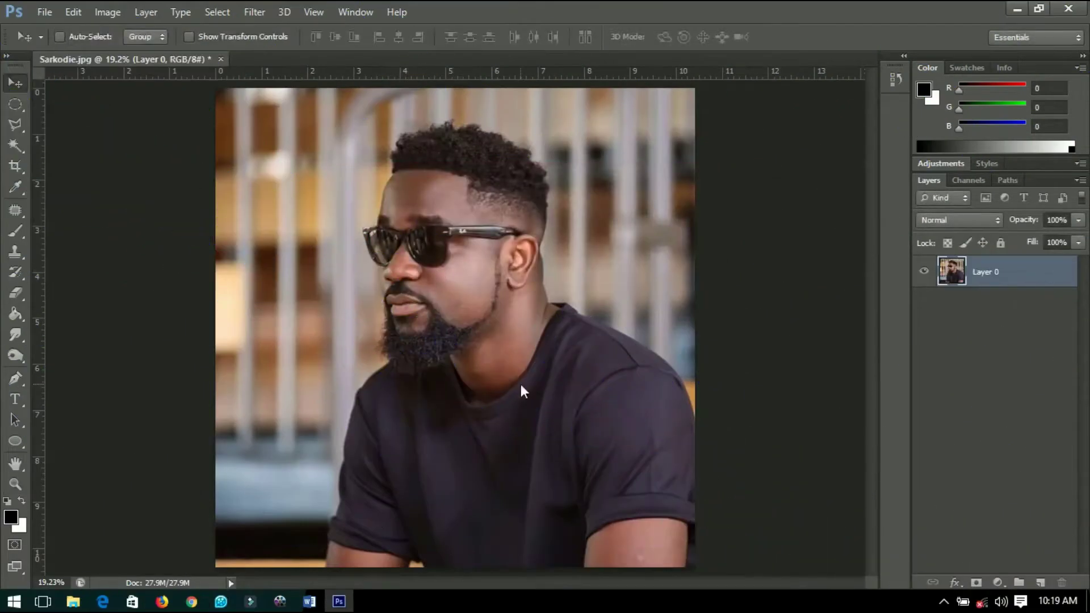
# Trace a Polygonal Lasso selection of the background along the man's hair, beard and shirt
pyautogui.click(15, 124)
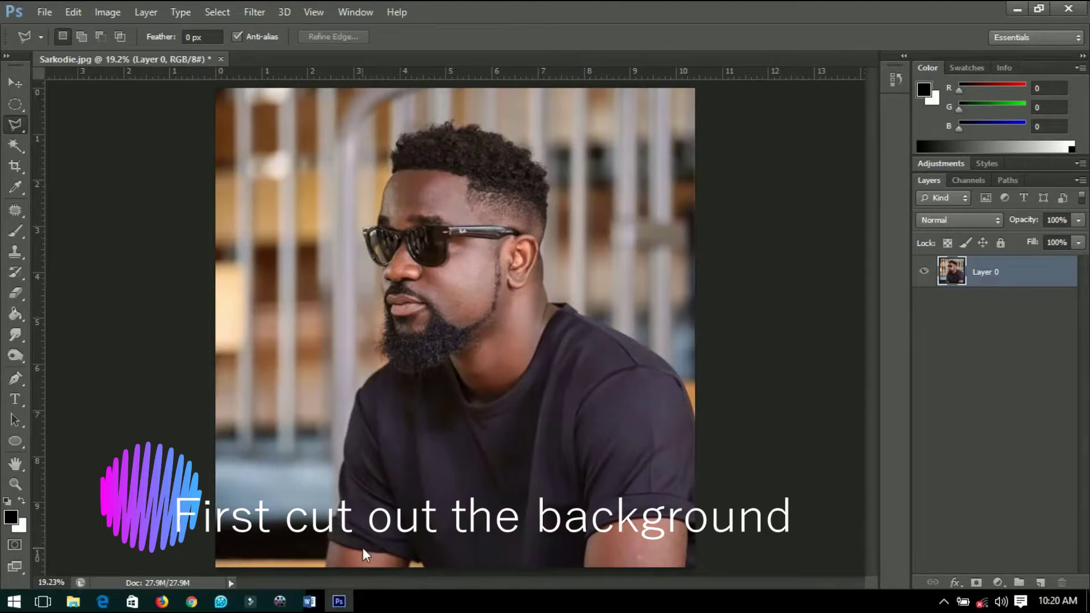
pyautogui.scroll(1, 363, 548)
pyautogui.scroll(1, 335, 546)
pyautogui.click(63, 125)
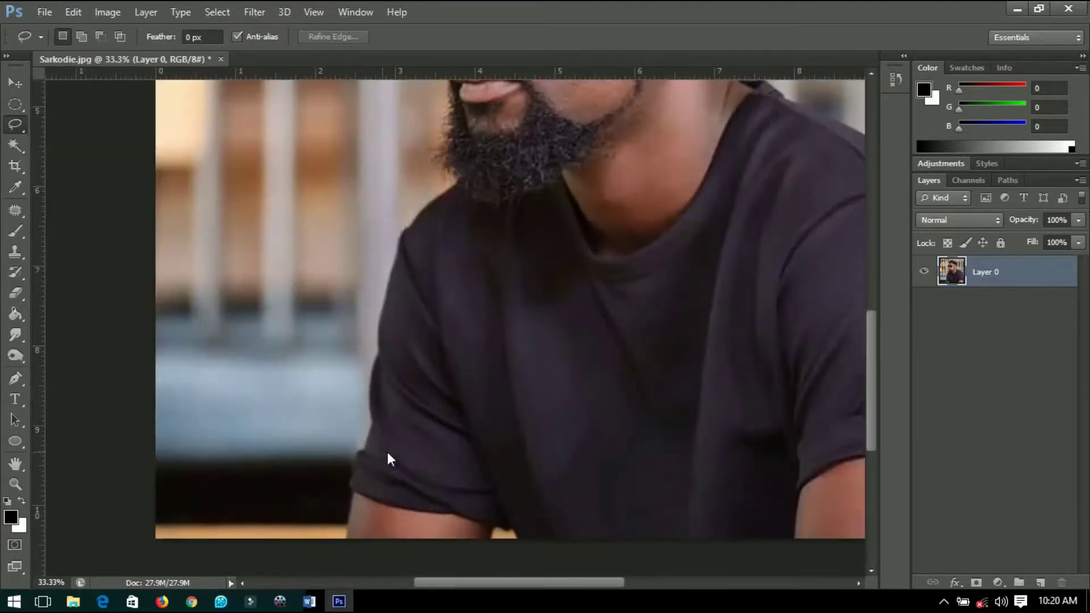
pyautogui.scroll(1, 387, 458)
pyautogui.rightClick(16, 124)
pyautogui.click(74, 139)
pyautogui.scroll(1, 436, 488)
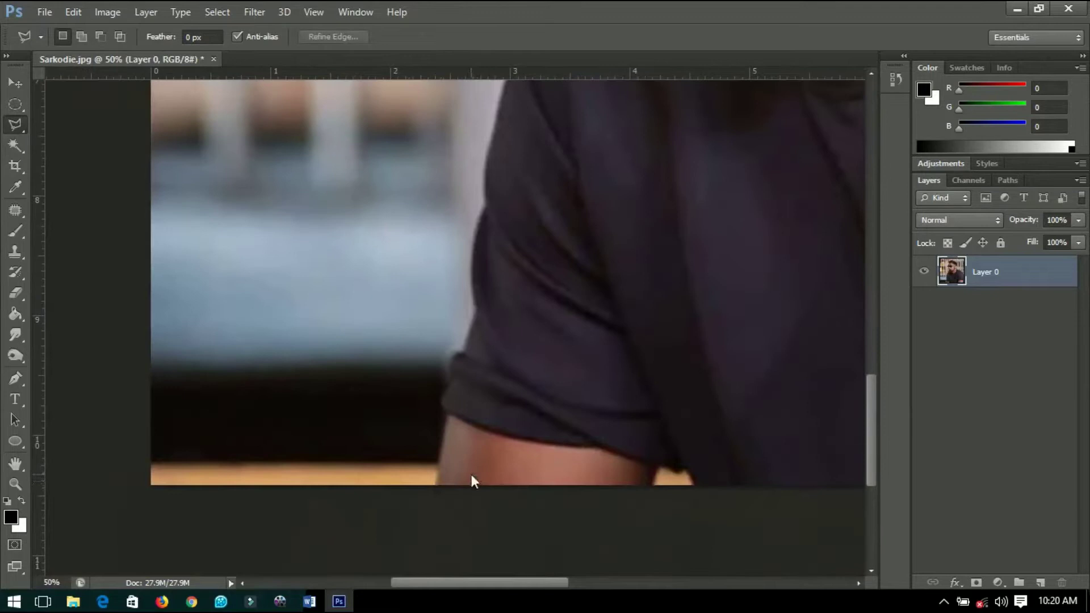
pyautogui.scroll(5, 462, 375)
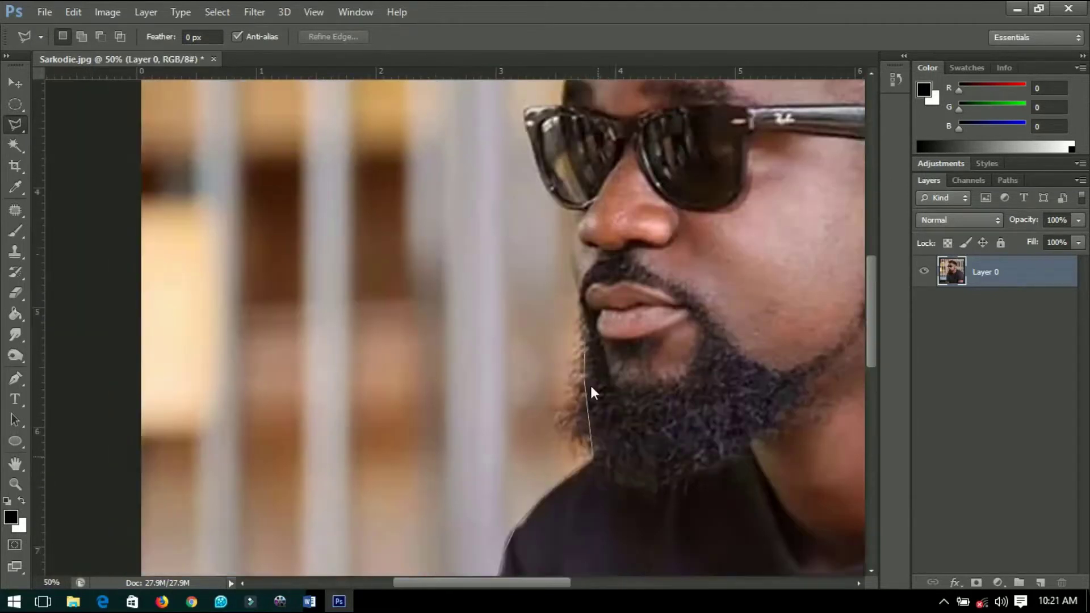
pyautogui.scroll(1, 590, 386)
pyautogui.scroll(2, 461, 195)
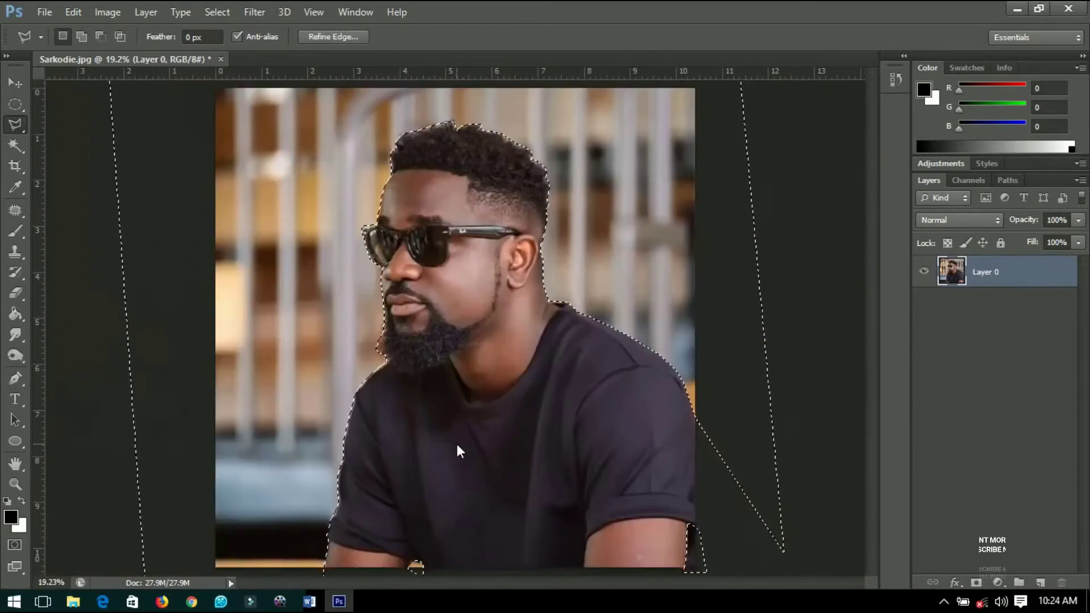
# Delete the background and keep a hidden duplicate of the original photo beneath the cut-out
pyautogui.press('Delete')
pyautogui.hotkey('ctrl', 'z')
pyautogui.hotkey('ctrl', 'j')
pyautogui.moveTo(1006, 281); pyautogui.dragTo(975, 306)
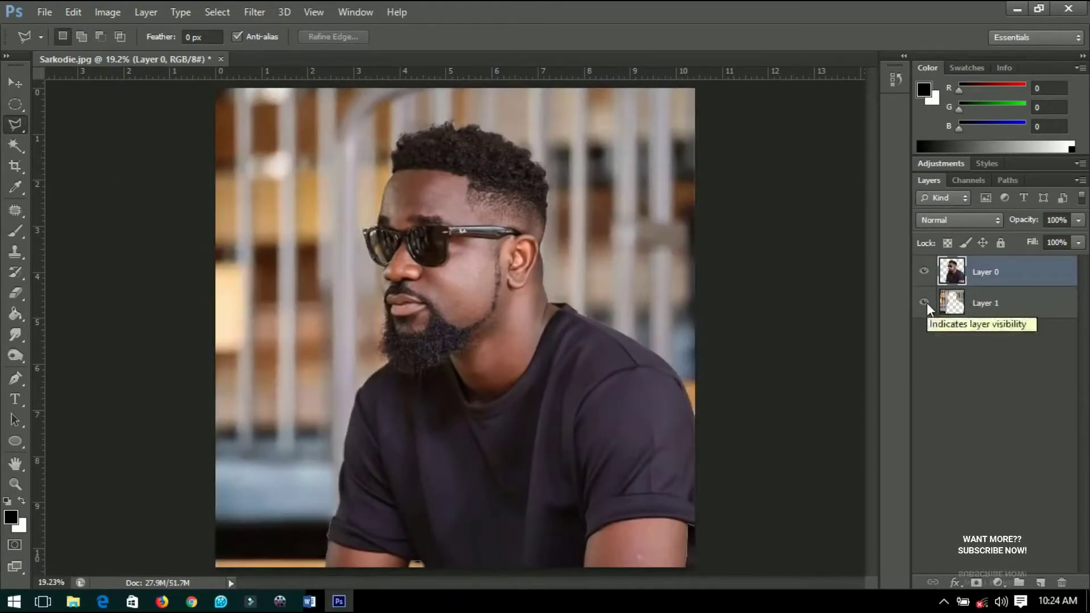
pyautogui.click(924, 302)
# Add a white Solid Color fill layer as the new background
pyautogui.click(999, 303)
pyautogui.click(998, 582)
pyautogui.click(965, 227)
pyautogui.click(1017, 309)
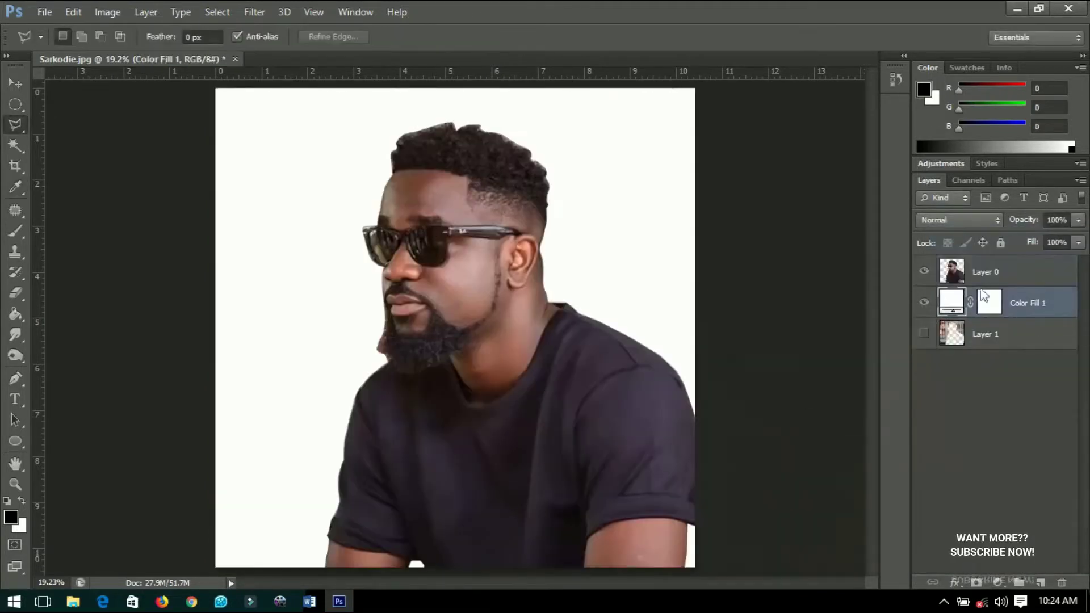
# Add a new empty layer above Layer 0 and name it 'lines'
pyautogui.click(999, 271)
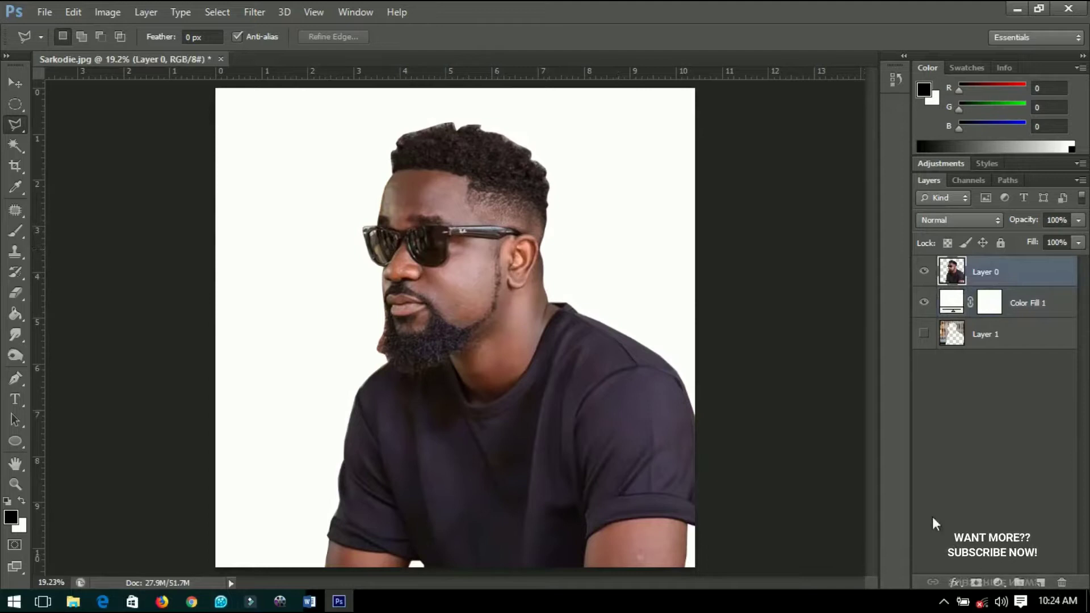
pyautogui.click(1040, 582)
pyautogui.doubleClick(986, 274)
pyautogui.write('lines')
pyautogui.press('Return')
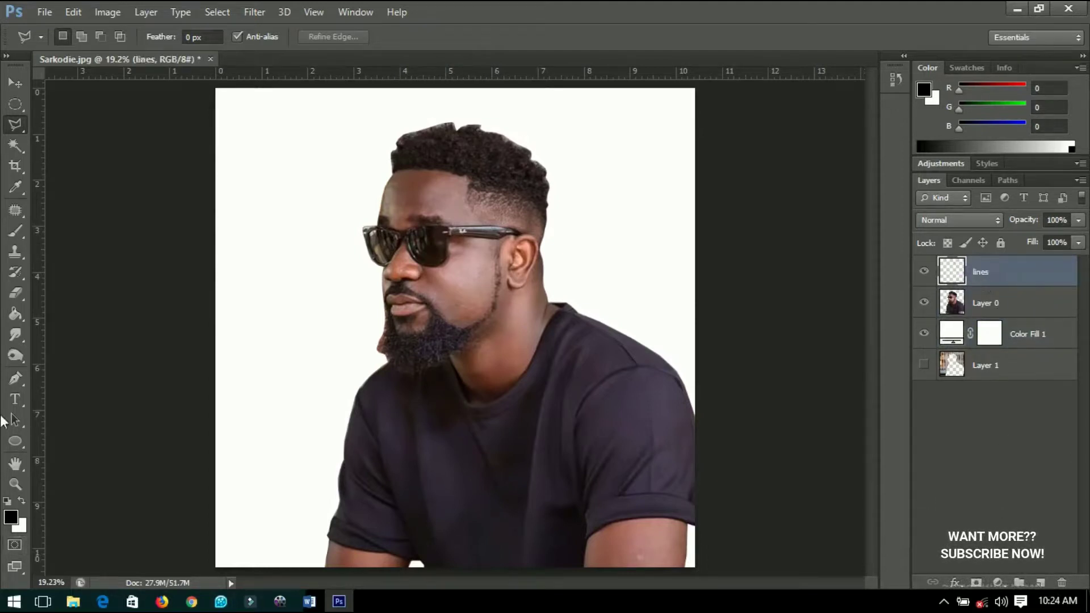
pyautogui.click(15, 378)
# Set the Pen tool to Path mode and zoom in on the figure
pyautogui.click(91, 37)
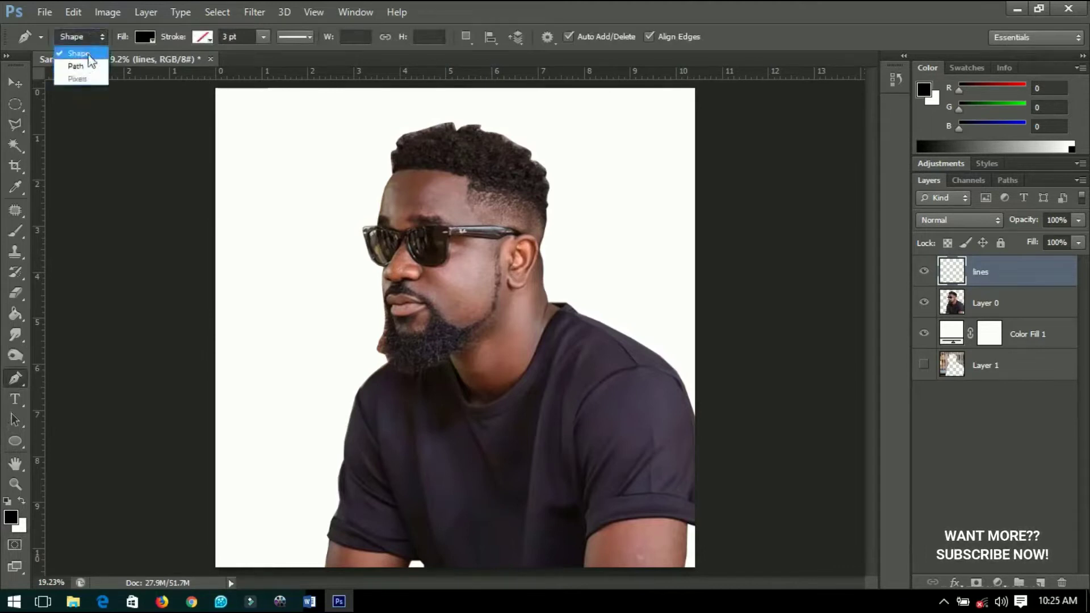
pyautogui.click(76, 66)
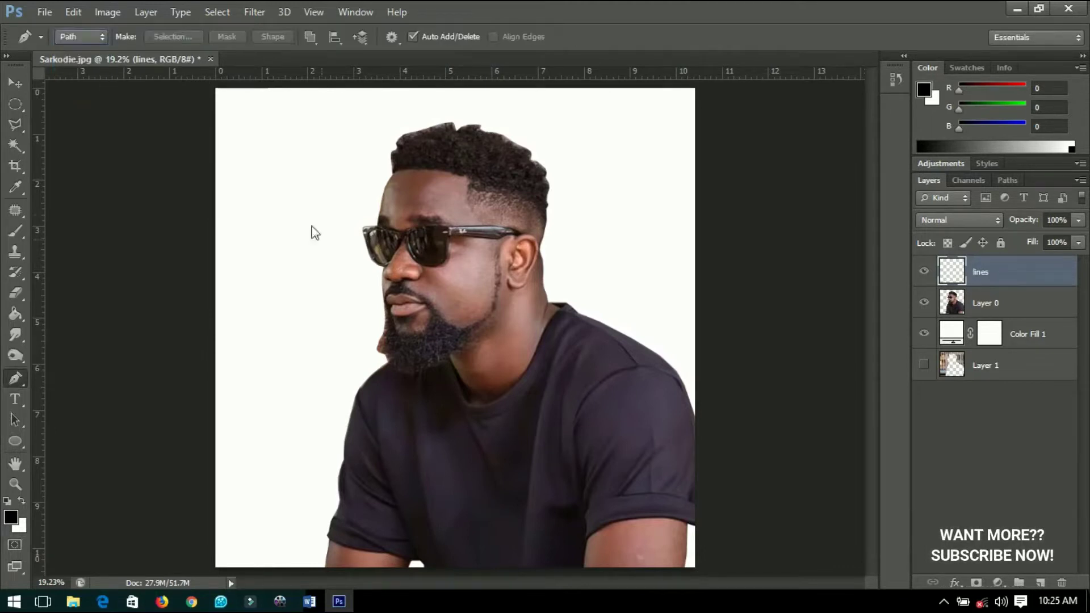
pyautogui.press('v')
pyautogui.keyDown('alt'); pyautogui.scroll(3, 333, 428); pyautogui.keyUp('alt')
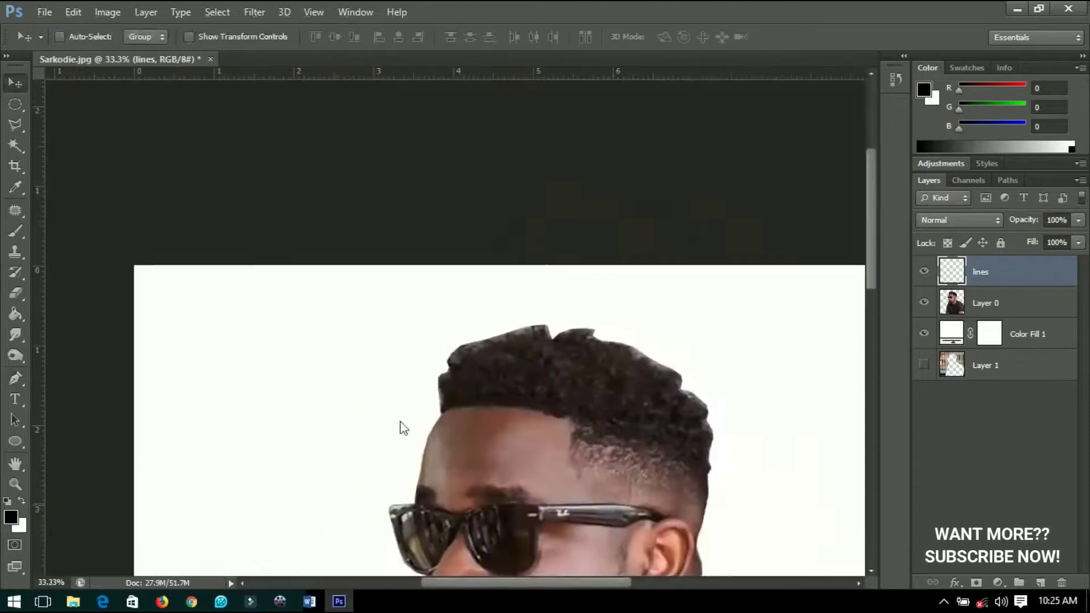
pyautogui.scroll(-3, 503, 282)
pyautogui.scroll(-3, 496, 427)
pyautogui.keyDown('alt'); pyautogui.scroll(2, 496, 428); pyautogui.keyUp('alt')
# Place pen anchors up the arm and sleeve to the shirt edge, continuing toward the head
pyautogui.click(15, 378)
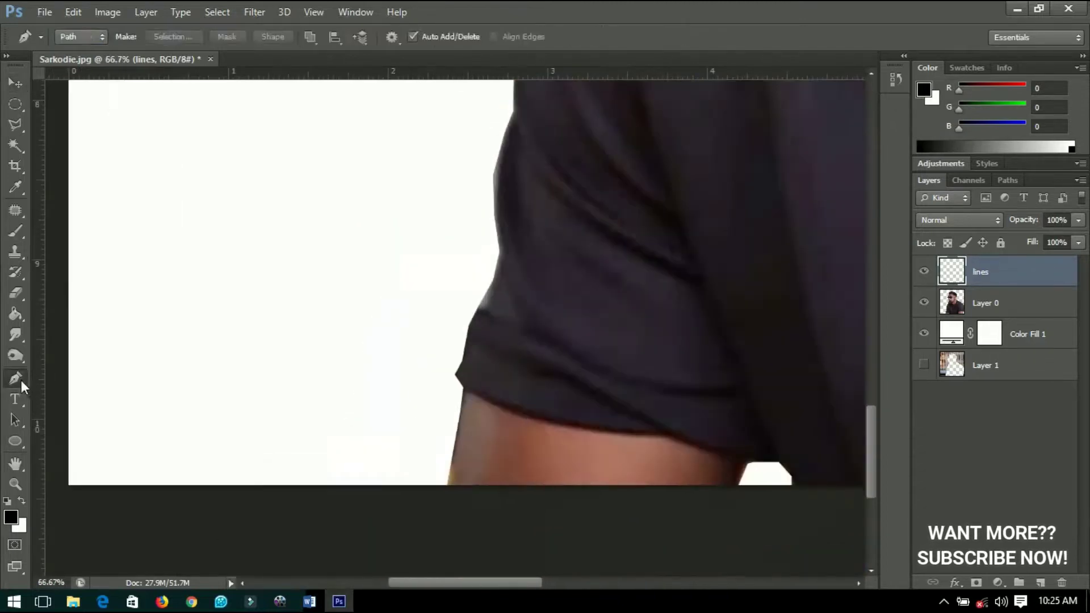
pyautogui.click(448, 485)
pyautogui.click(451, 457)
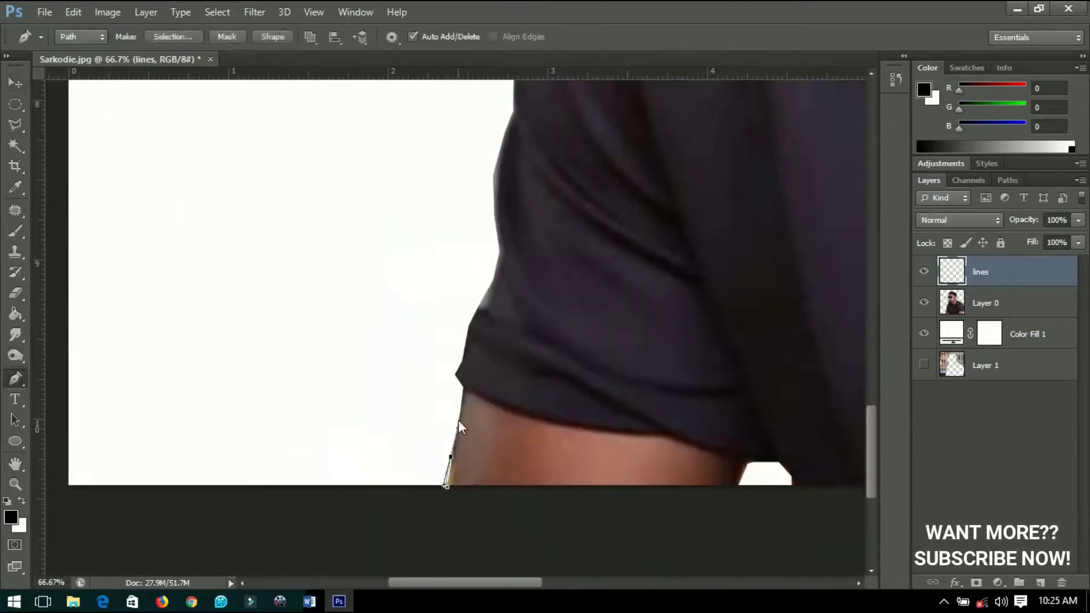
pyautogui.click(465, 389)
pyautogui.click(453, 365)
pyautogui.click(471, 320)
pyautogui.click(497, 270)
pyautogui.moveTo(544, 235); pyautogui.dragTo(542, 404)
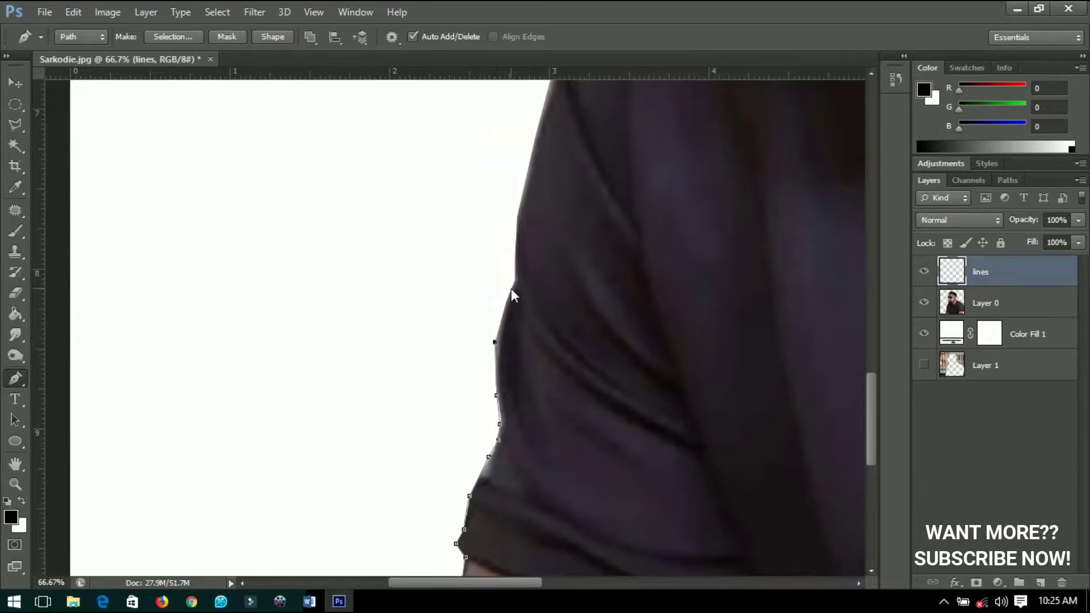
pyautogui.scroll(3, 516, 280)
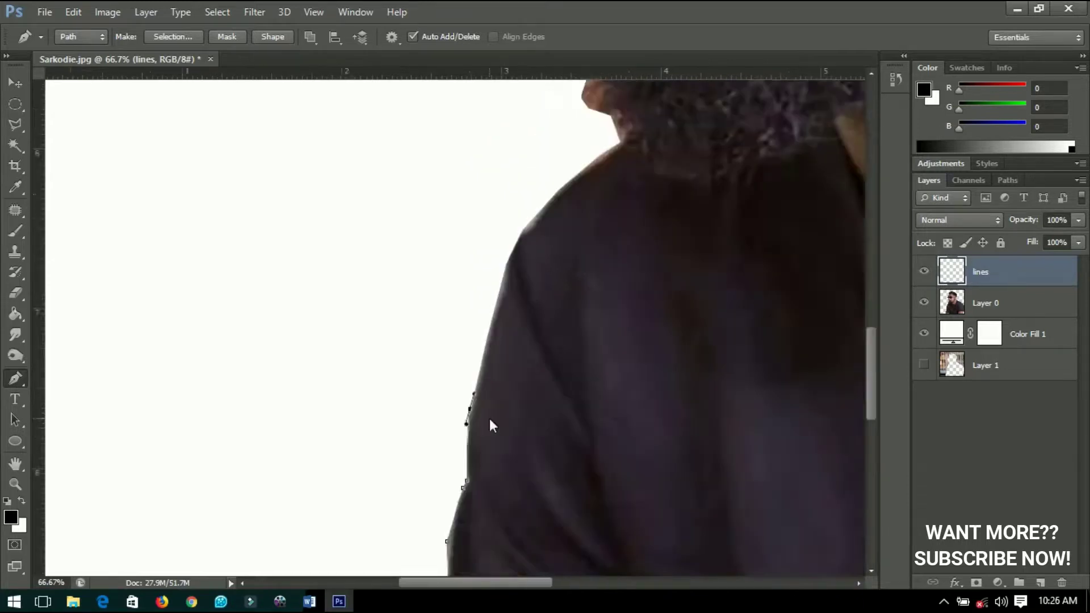
pyautogui.scroll(5, 489, 417)
pyautogui.scroll(4, 511, 325)
pyautogui.scroll(5, 530, 146)
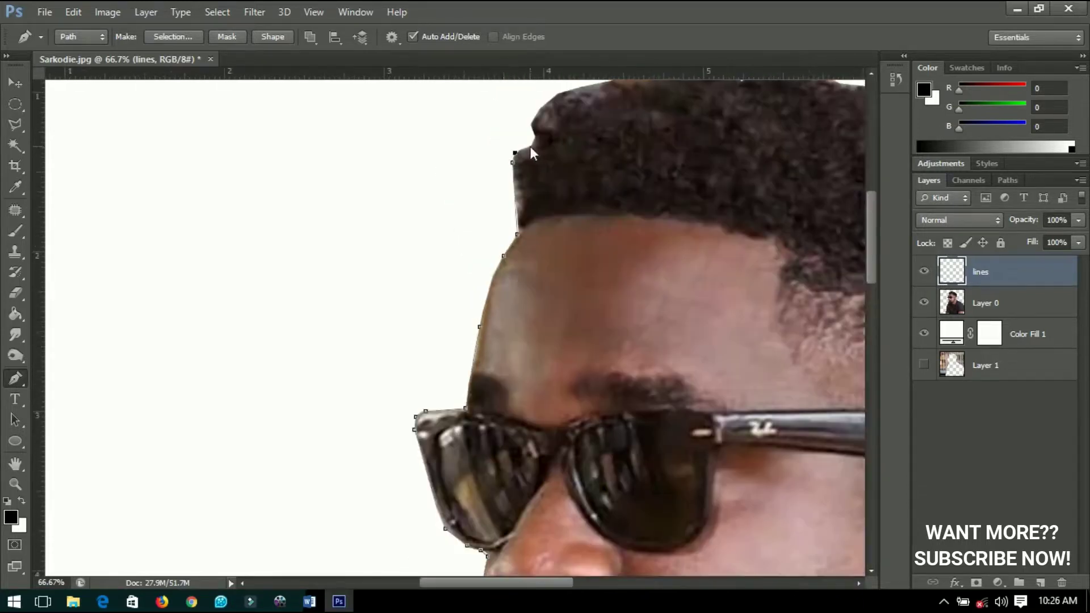
pyautogui.scroll(3, 564, 271)
pyautogui.scroll(-3, 735, 296)
pyautogui.hscroll(3, 735, 296)
pyautogui.scroll(-2, 716, 426)
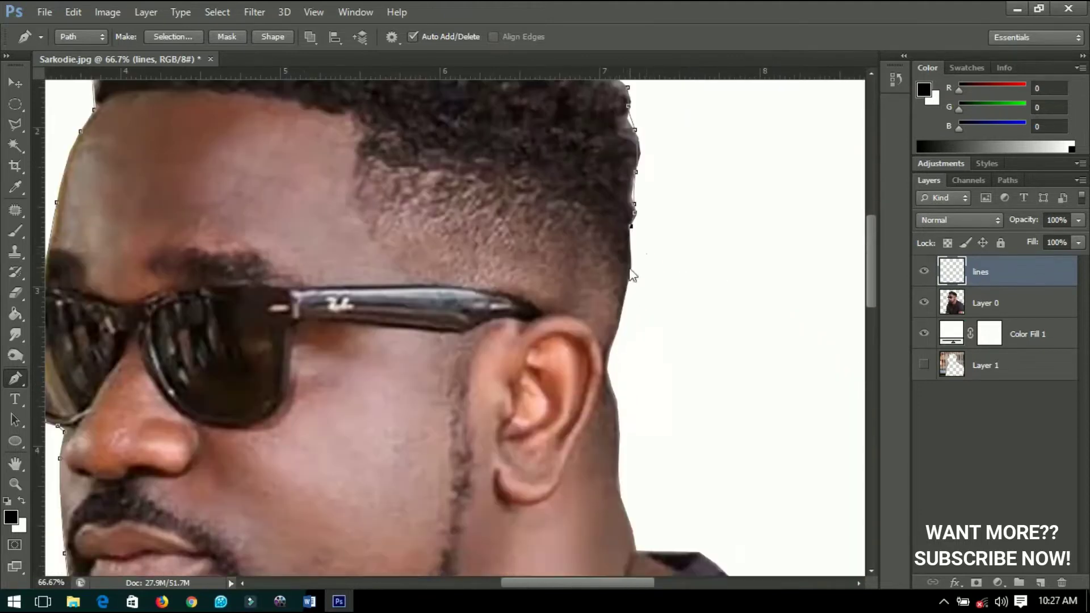
pyautogui.scroll(-3, 516, 306)
pyautogui.scroll(-4, 488, 359)
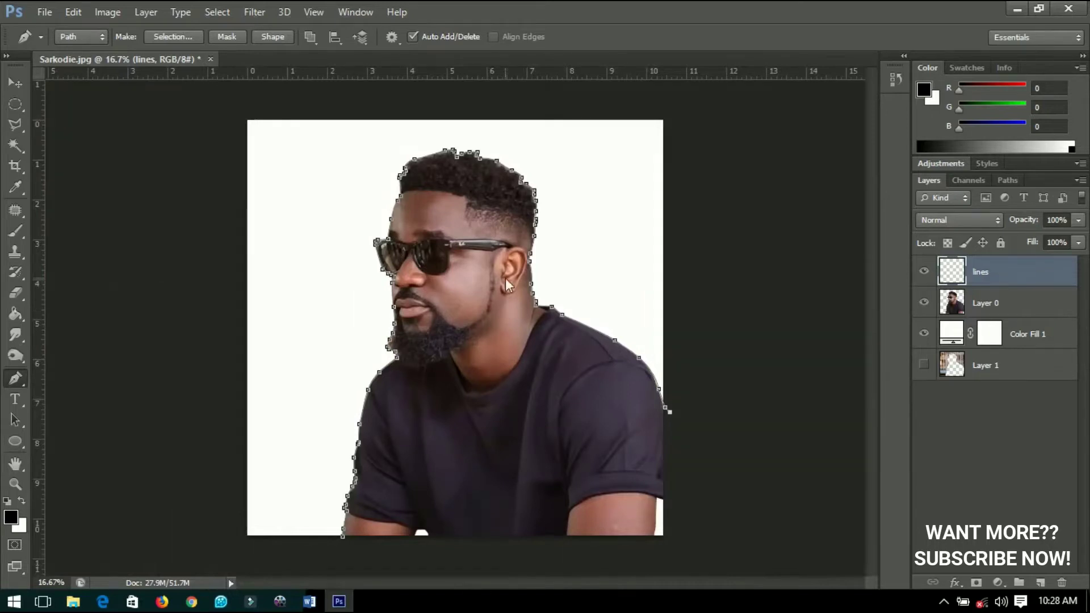
# Adjust the brush size for the outline, undoing a test stroke on the cheek
pyautogui.press('b')
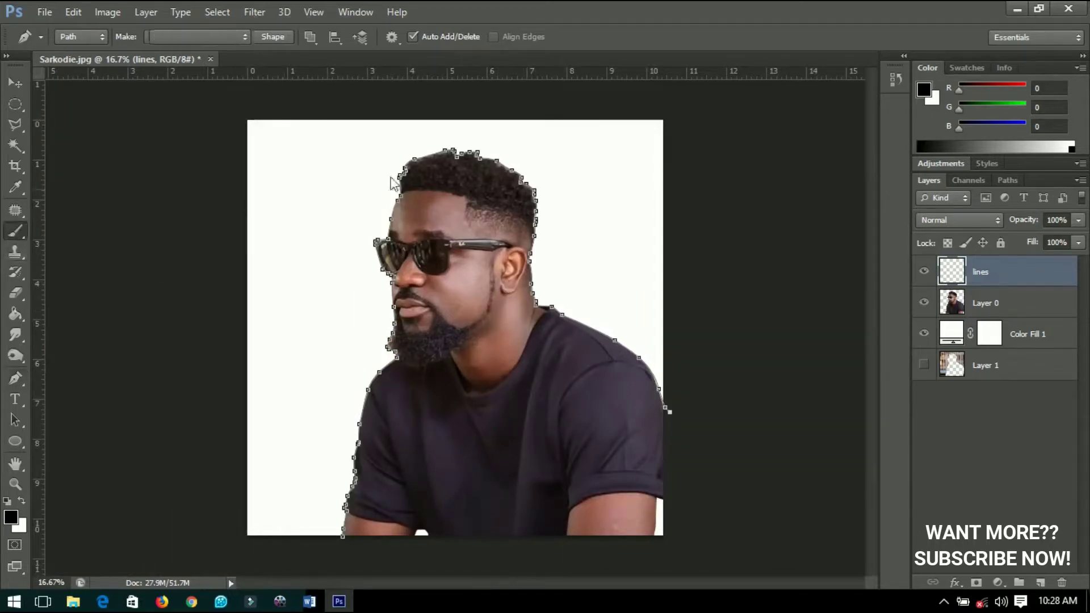
pyautogui.rightClick(465, 259)
pyautogui.press('Escape')
pyautogui.scroll(3, 469, 227)
pyautogui.press(']')
pyautogui.press(']')
pyautogui.press(']')
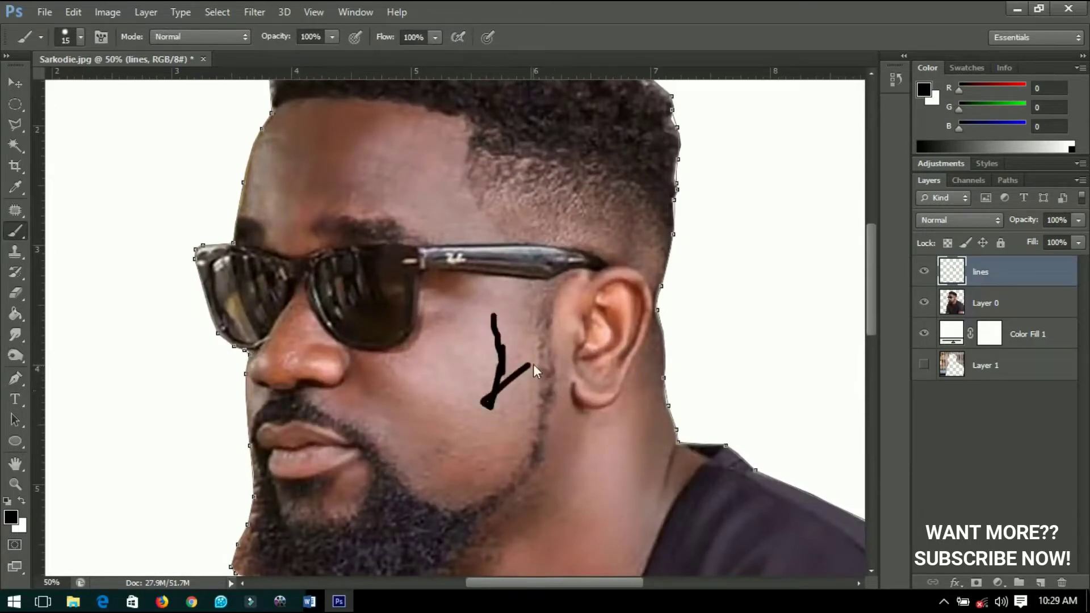
pyautogui.hotkey('ctrl', 'alt', 'z')
pyautogui.hotkey('ctrl', 'alt', 'z')
pyautogui.hotkey('ctrl', 'alt', 'z')
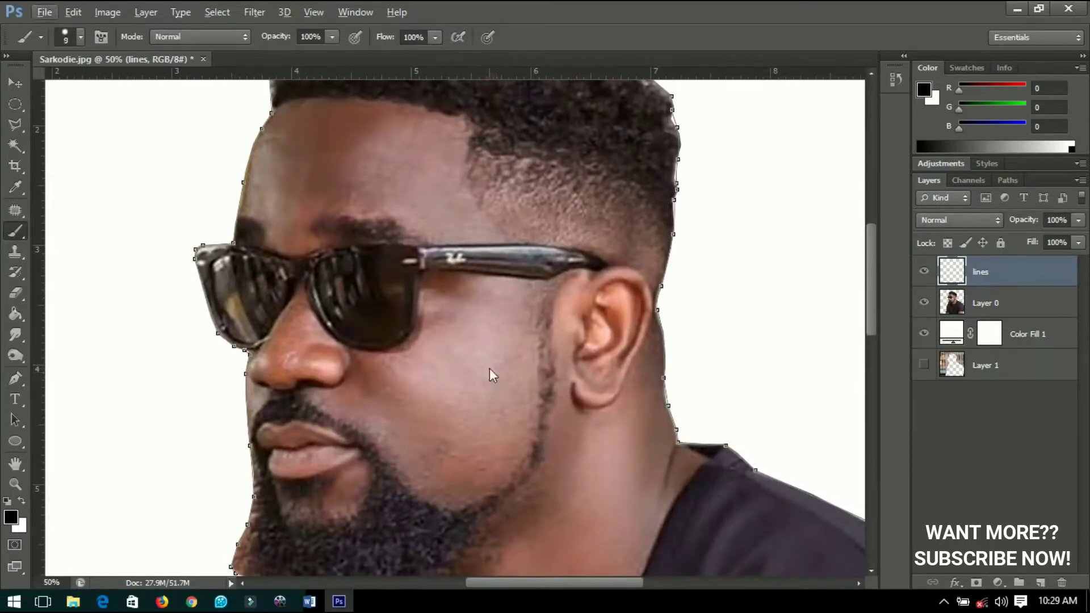
# Stroke the traced path with the Brush in black
pyautogui.click(15, 379)
pyautogui.rightClick(464, 332)
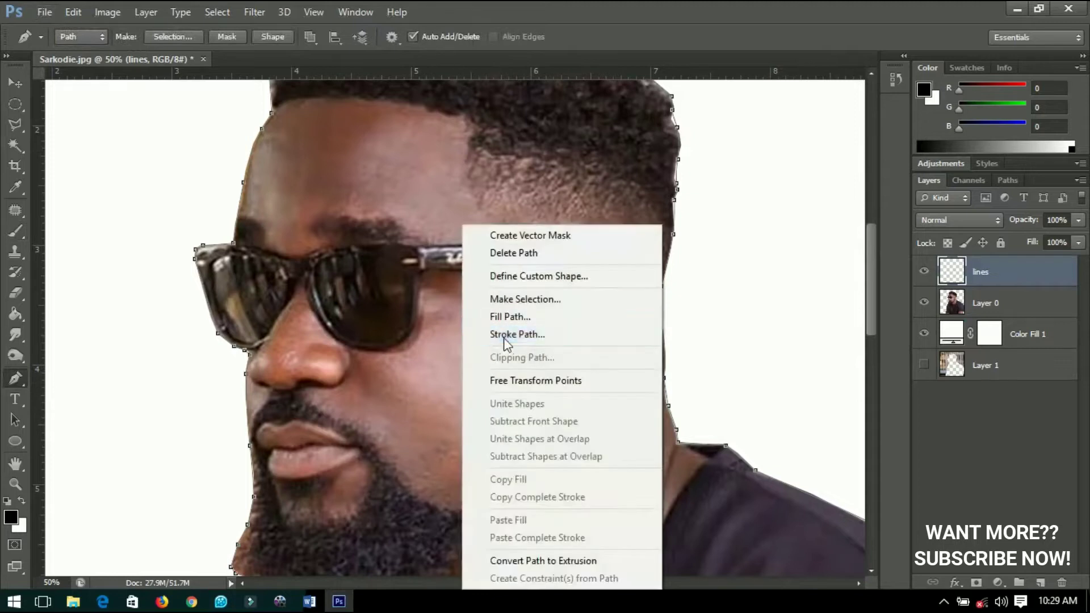
pyautogui.click(511, 334)
pyautogui.click(494, 205)
pyautogui.click(493, 242)
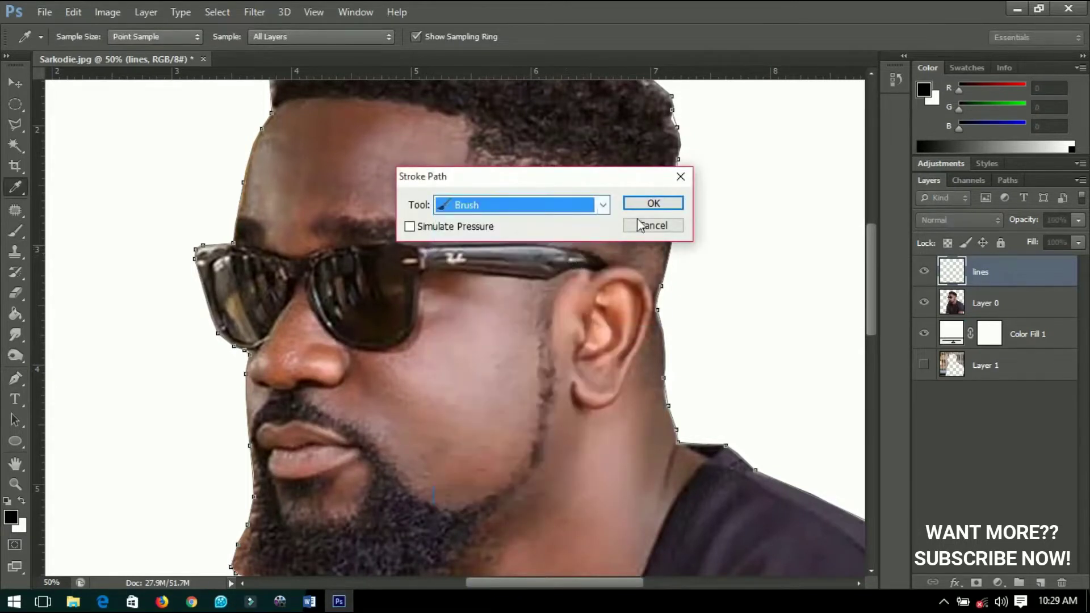
pyautogui.click(645, 205)
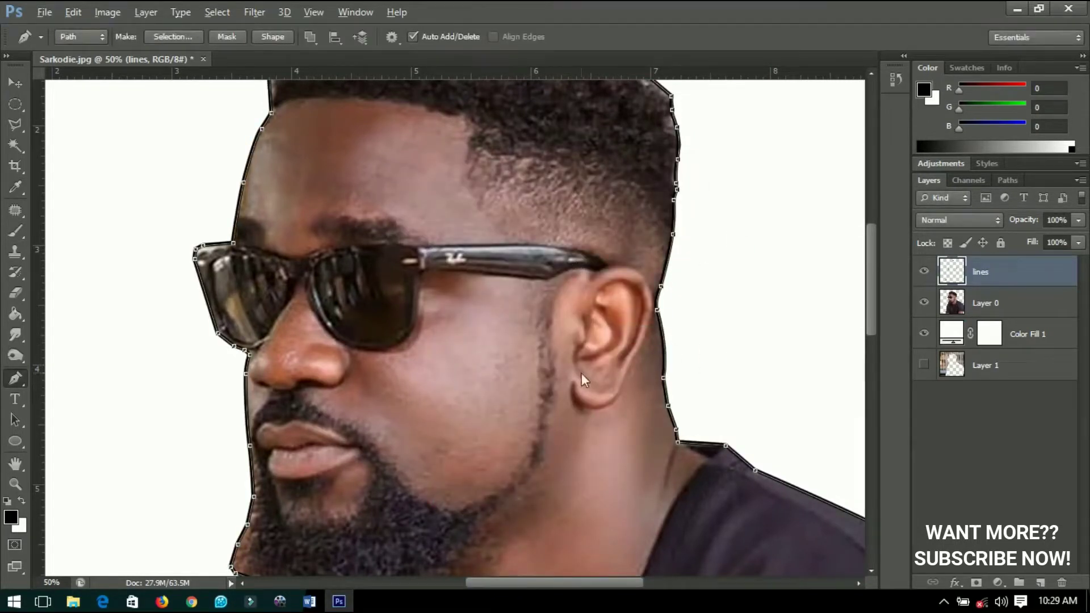
pyautogui.scroll(2, 670, 366)
pyautogui.scroll(2, 676, 360)
pyautogui.scroll(-4, 649, 360)
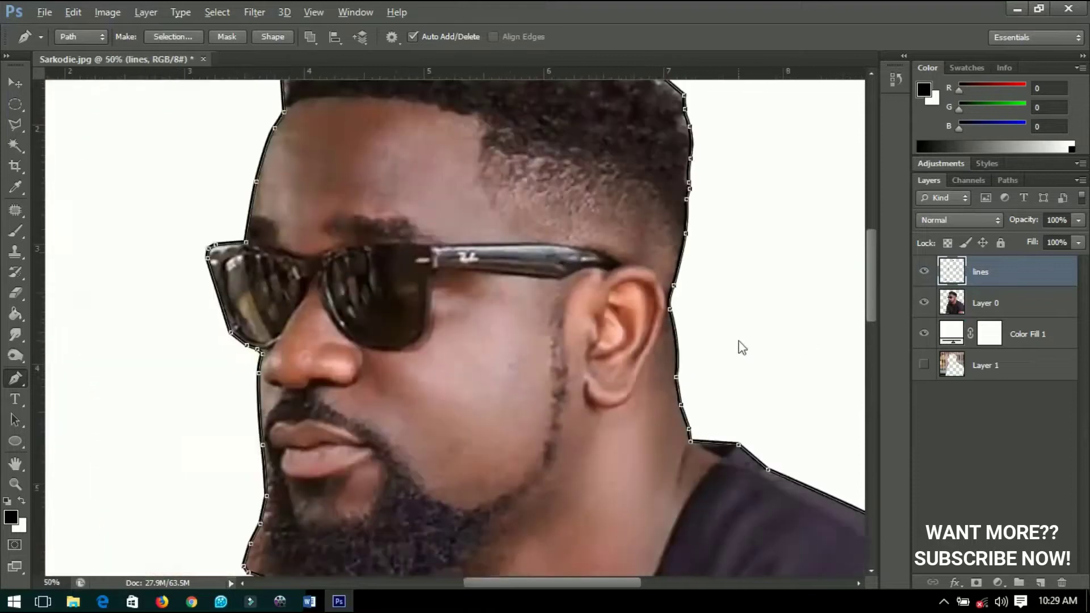
# Toggle the photo to check the outline, then delete the traced path
pyautogui.click(936, 305)
pyautogui.click(924, 302)
pyautogui.scroll(-2, 463, 319)
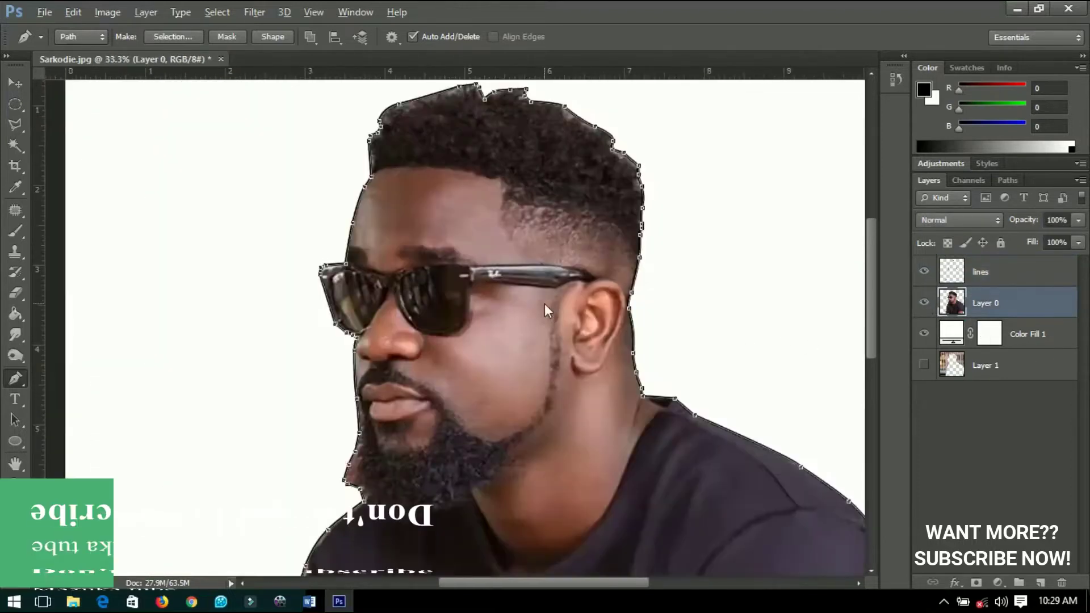
pyautogui.rightClick(536, 315)
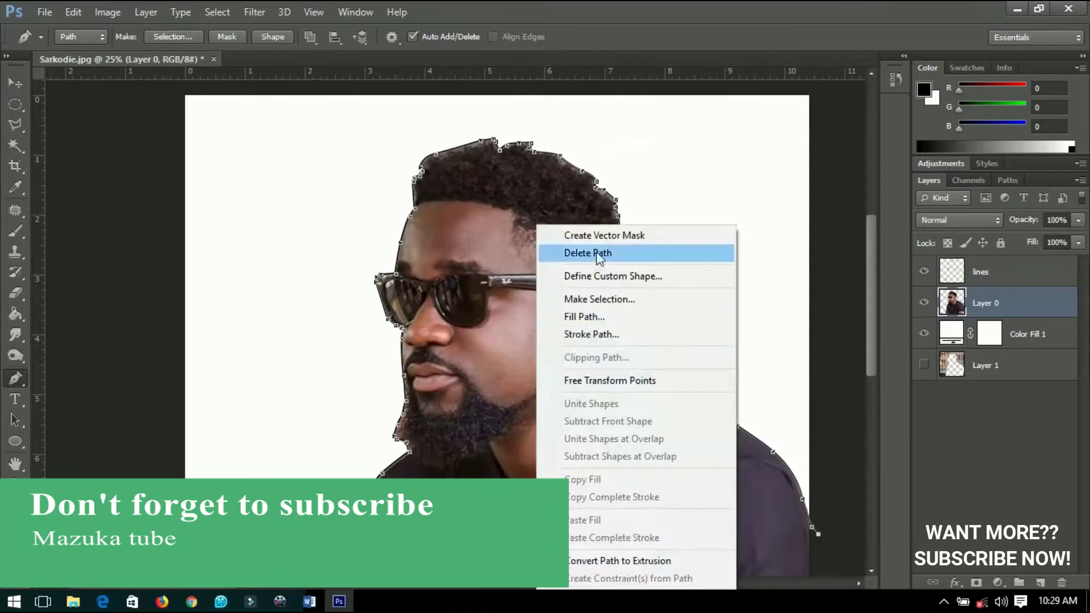
pyautogui.click(596, 250)
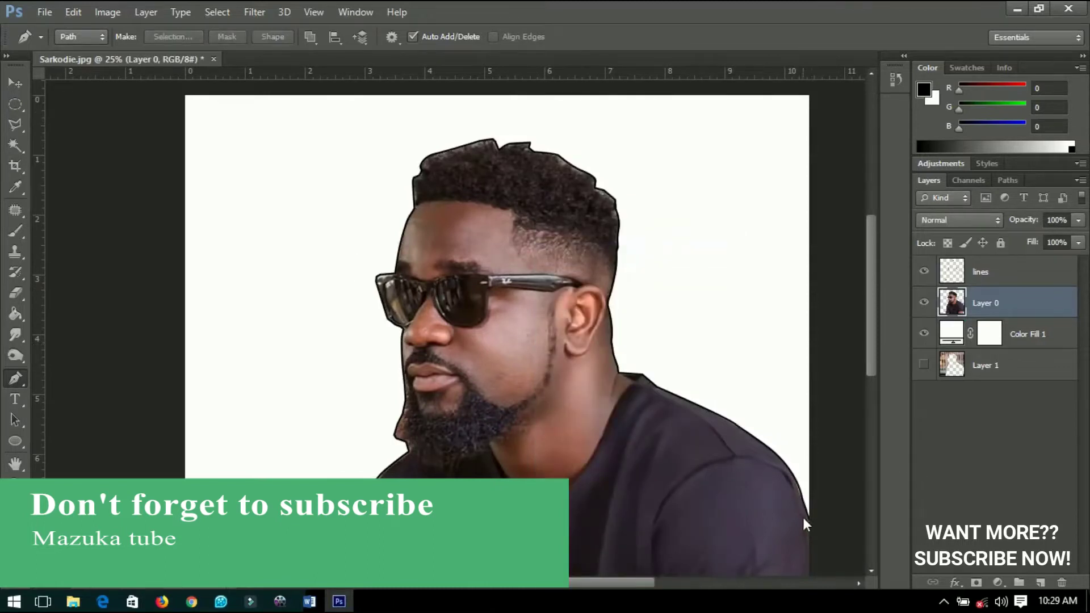
# On the lines layer, trace a curved path down the side of the neck
pyautogui.click(995, 266)
pyautogui.scroll(1, 574, 470)
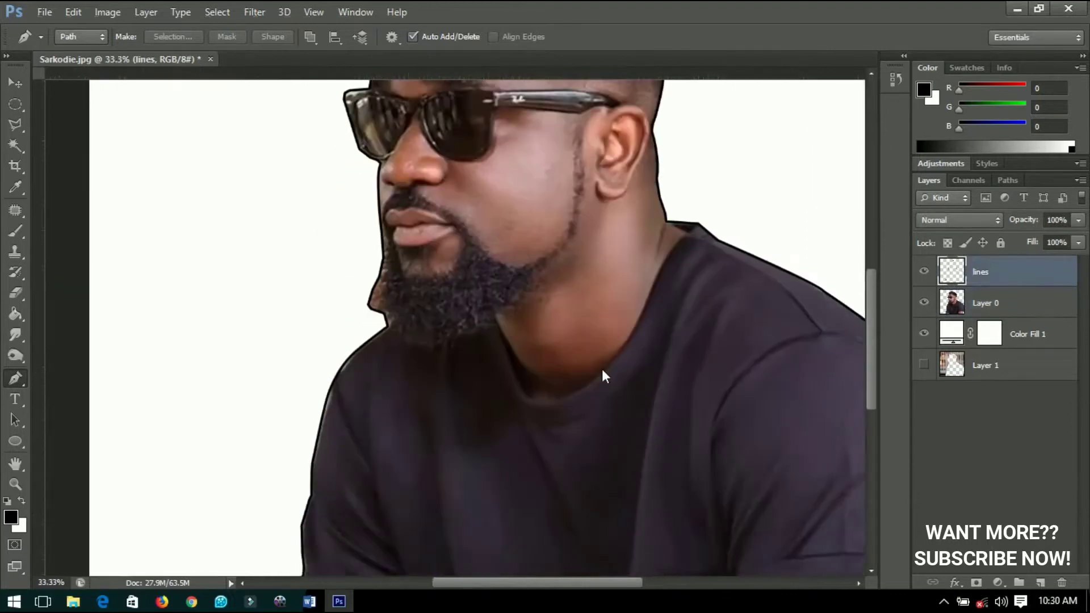
pyautogui.scroll(1, 602, 369)
pyautogui.click(728, 151)
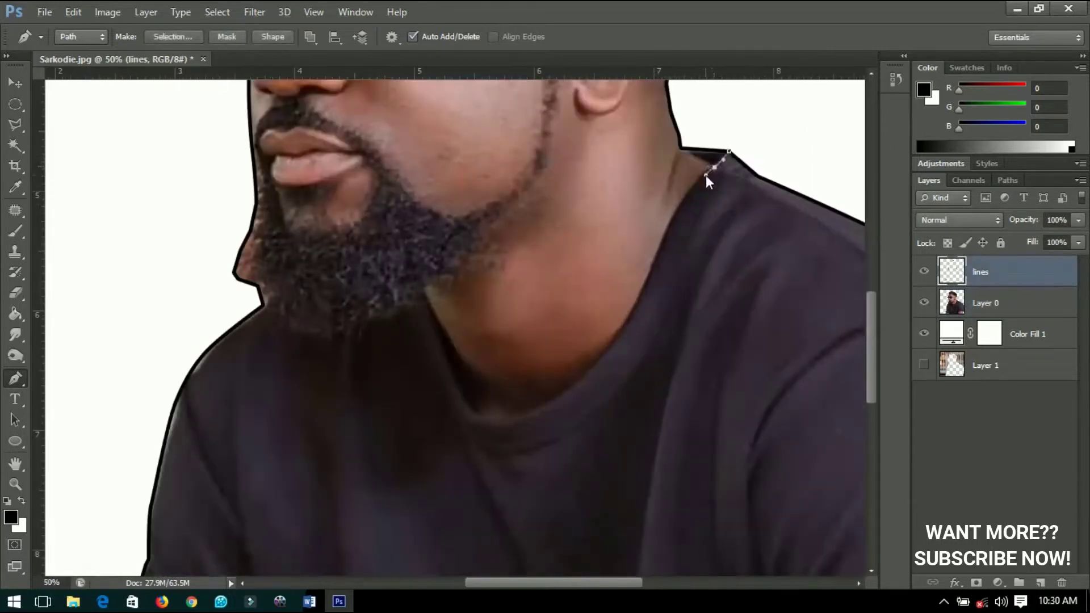
pyautogui.moveTo(672, 229); pyautogui.dragTo(662, 253)
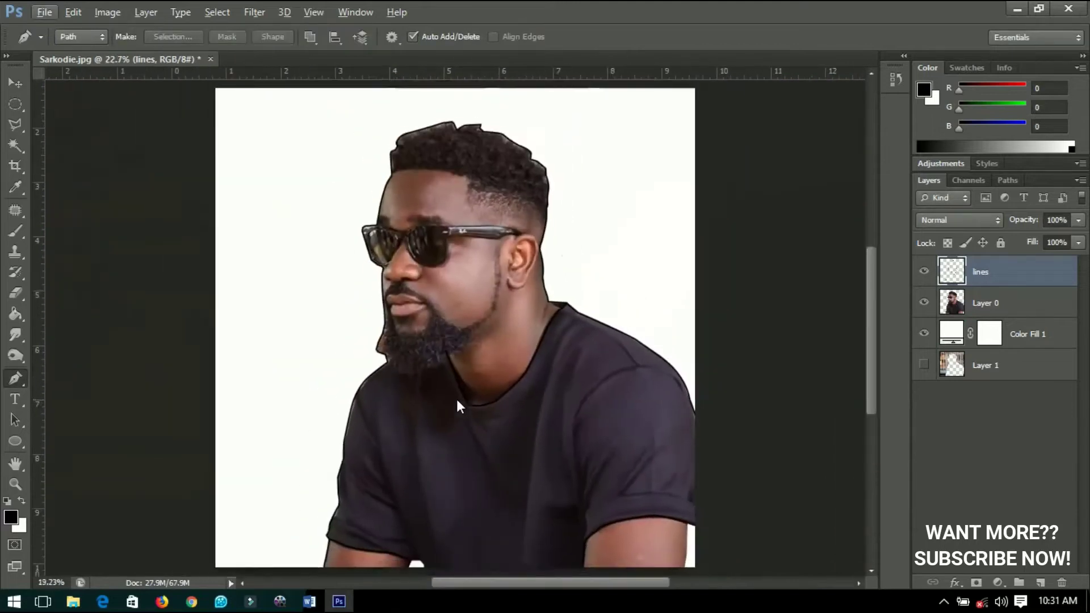
# Toggle the photo layer's visibility to check the completed line art
pyautogui.click(1016, 303)
pyautogui.click(924, 303)
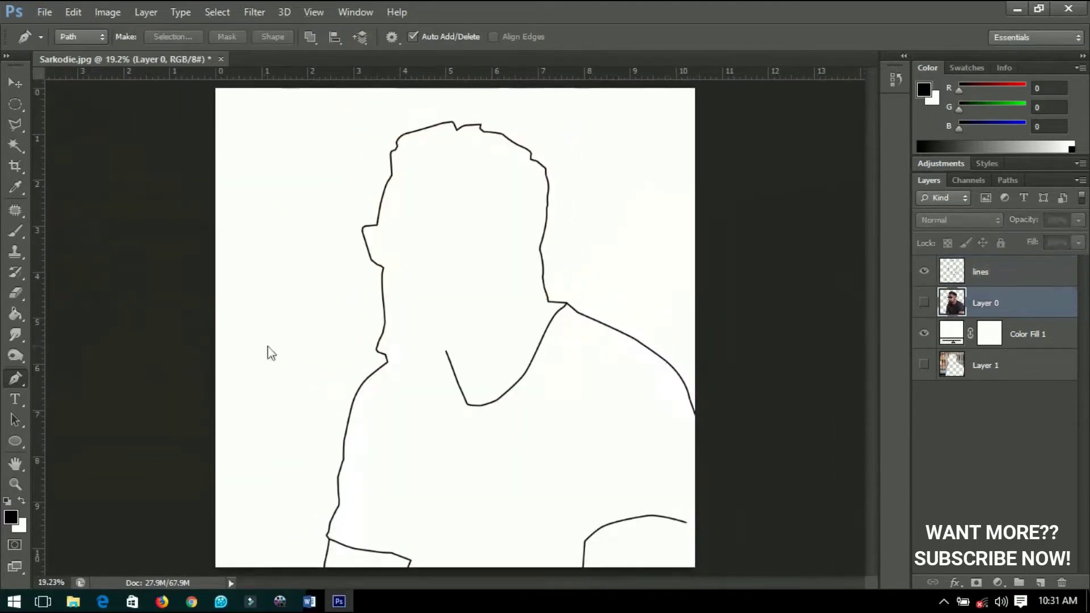
pyautogui.click(923, 303)
pyautogui.click(1000, 273)
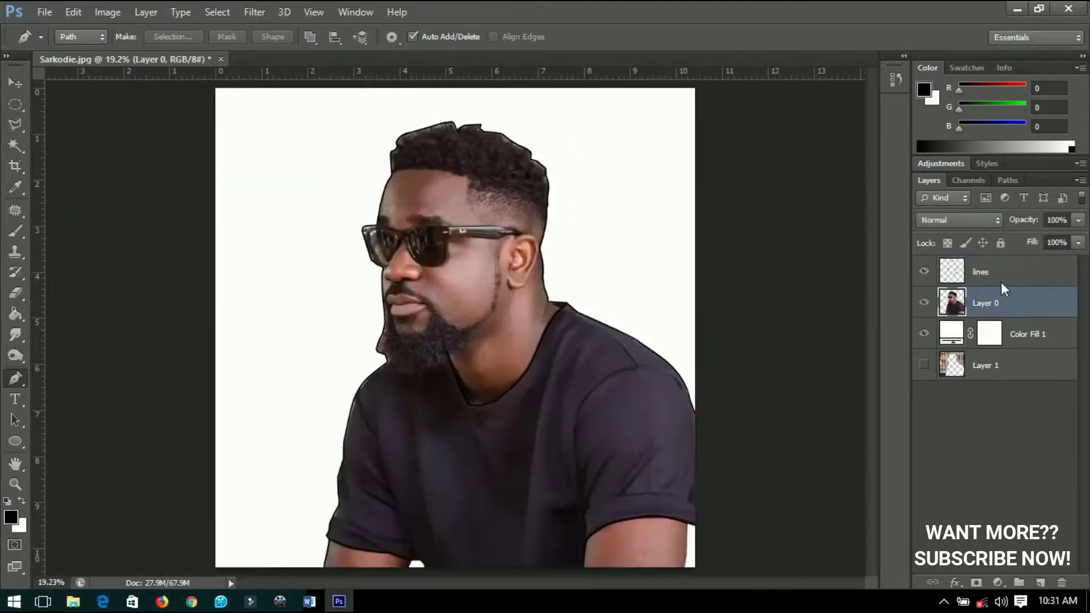
pyautogui.click(924, 302)
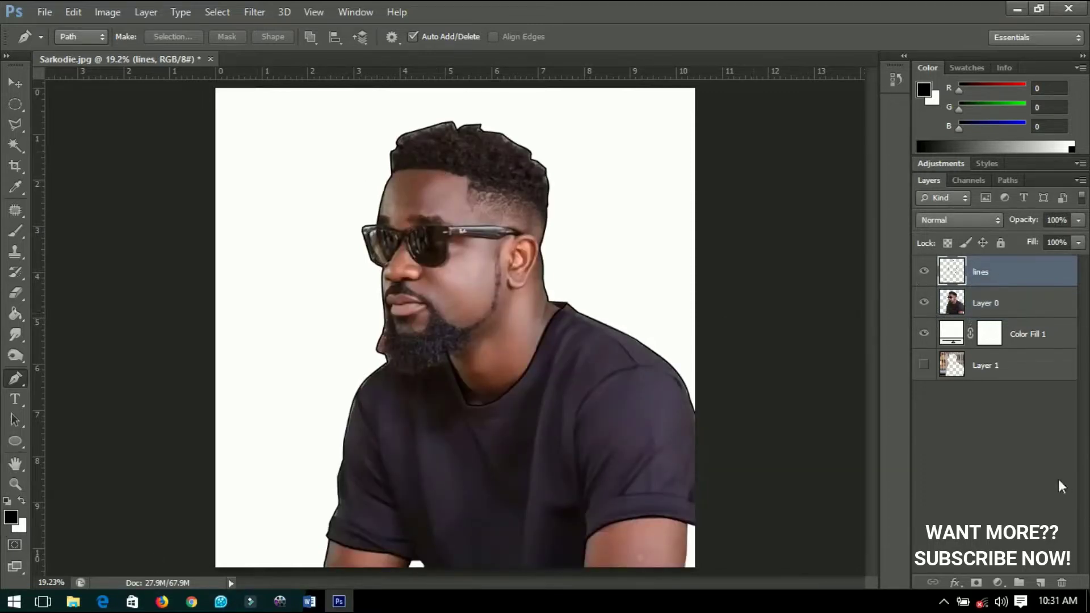
pyautogui.click(79, 36)
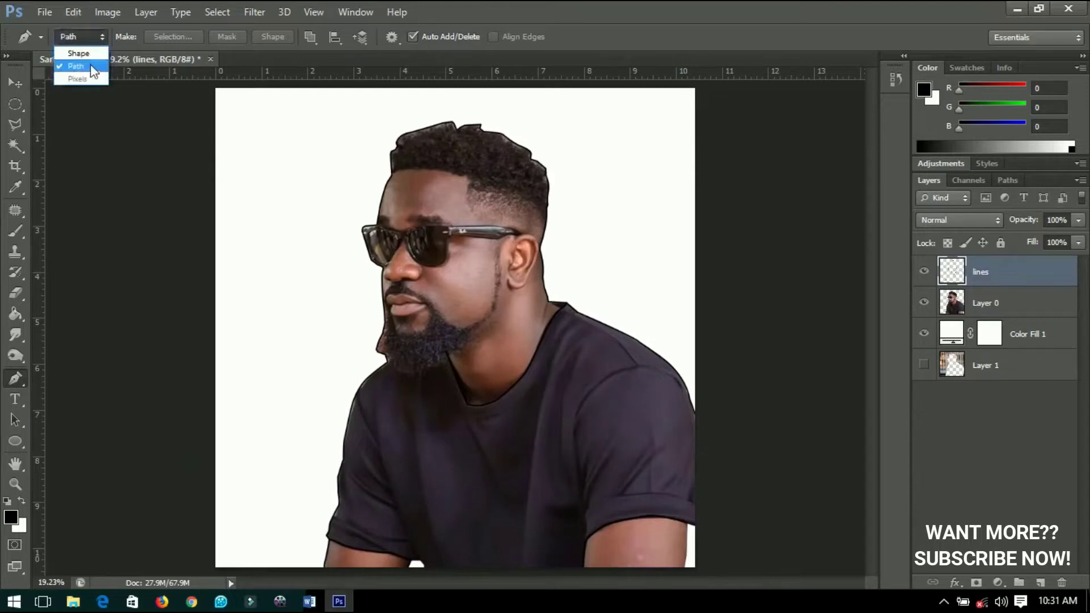
# Switch the pen to Shape mode, hide the lines layer, and frame the top of the head
pyautogui.click(89, 56)
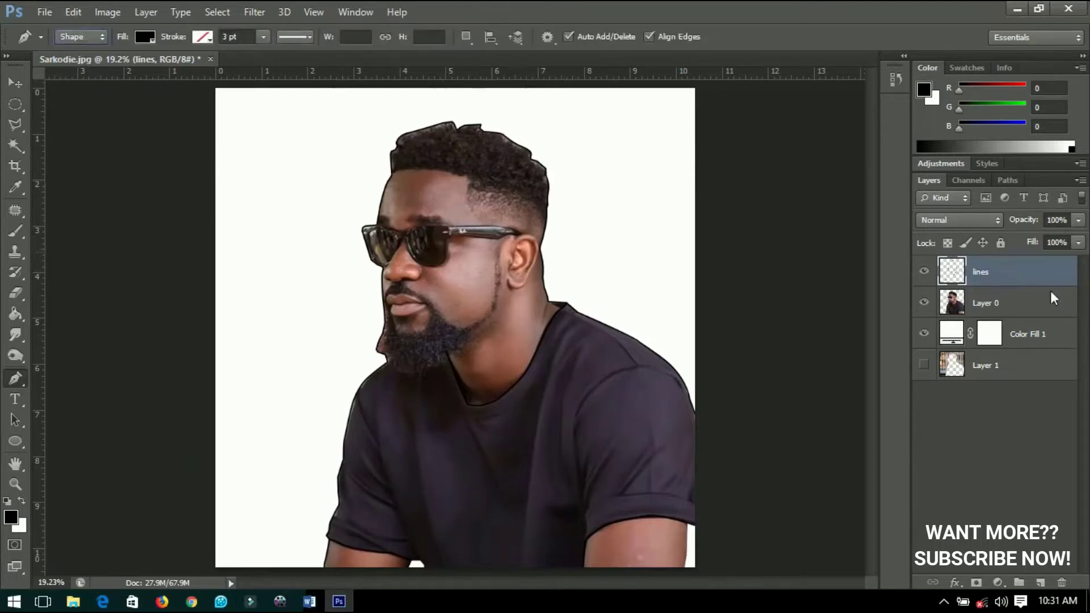
pyautogui.click(923, 271)
pyautogui.click(16, 83)
pyautogui.scroll(3, 382, 175)
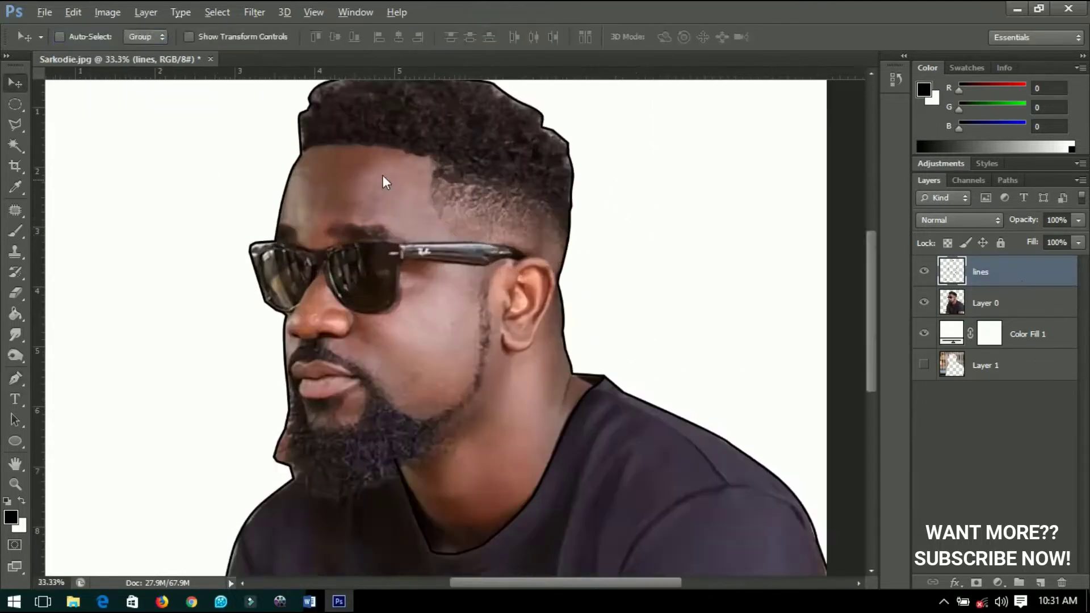
pyautogui.click(16, 379)
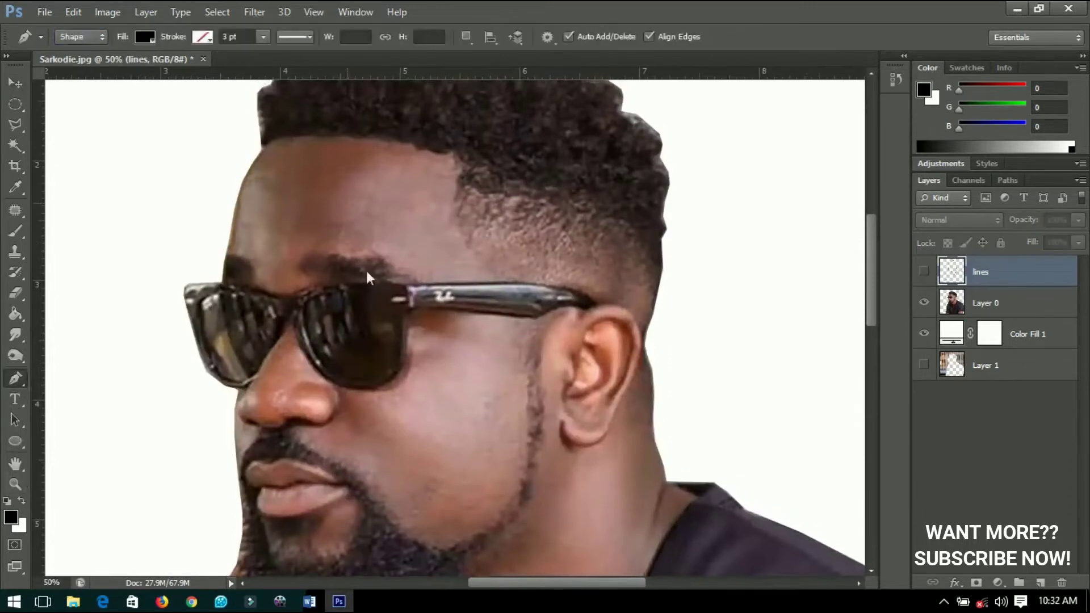
pyautogui.moveTo(351, 209); pyautogui.dragTo(382, 295)
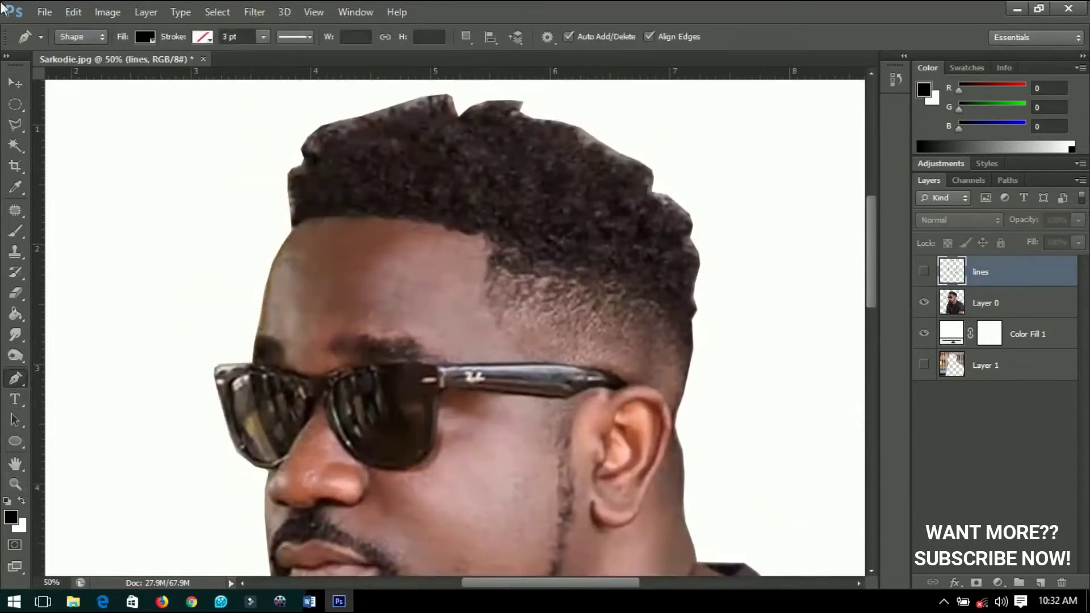
# Trace a black shape from the forehead along the glasses' top edge to the ear and over the crown
pyautogui.click(291, 225)
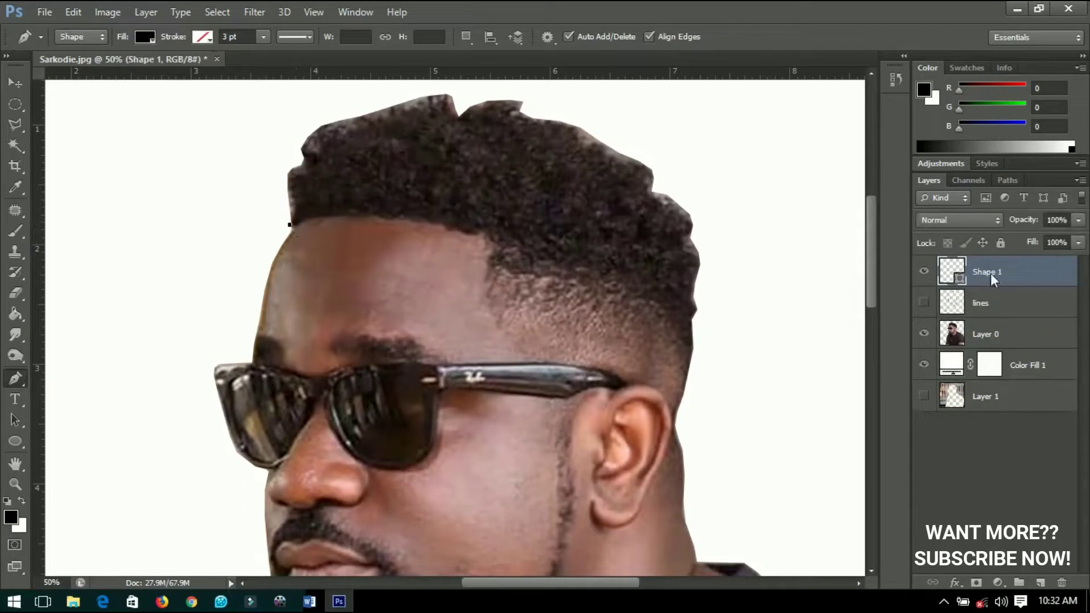
pyautogui.moveTo(367, 217); pyautogui.dragTo(388, 218)
pyautogui.click(452, 231)
pyautogui.click(491, 237)
pyautogui.click(482, 303)
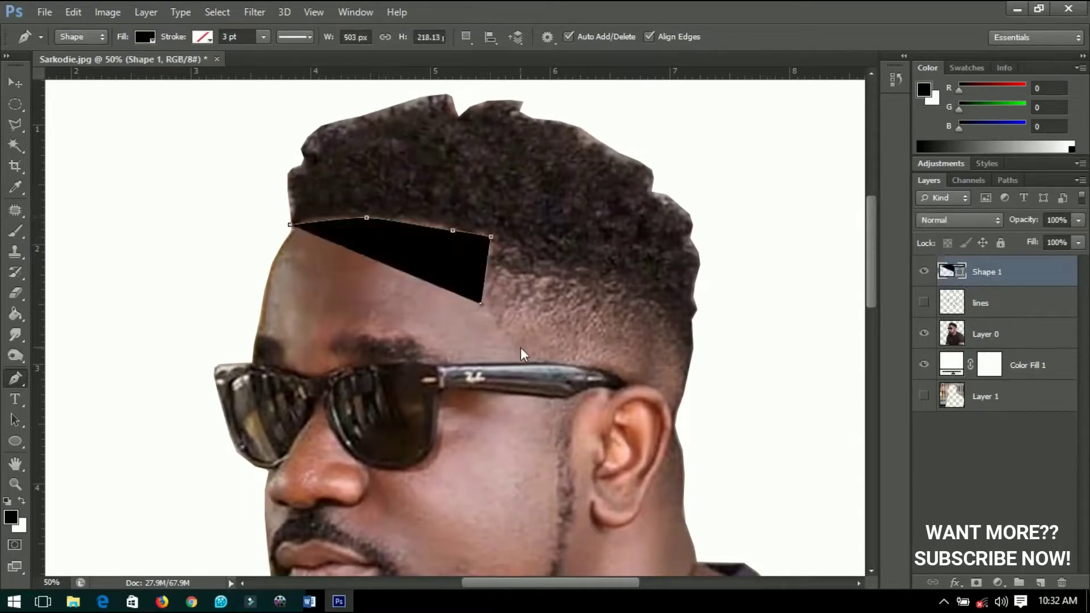
pyautogui.click(523, 354)
pyautogui.click(541, 363)
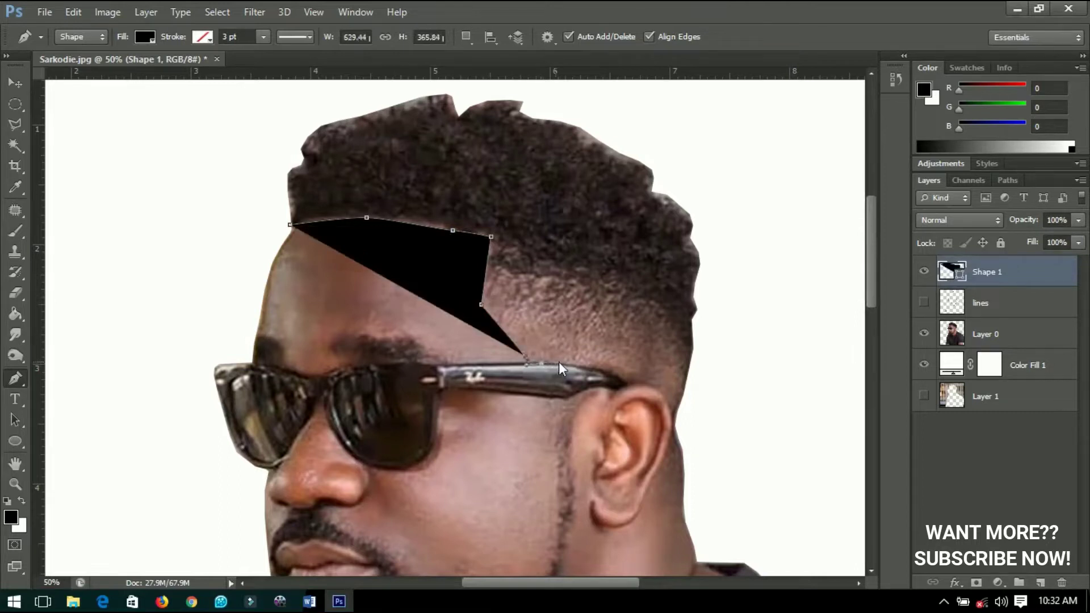
pyautogui.click(560, 364)
pyautogui.click(598, 370)
pyautogui.click(626, 386)
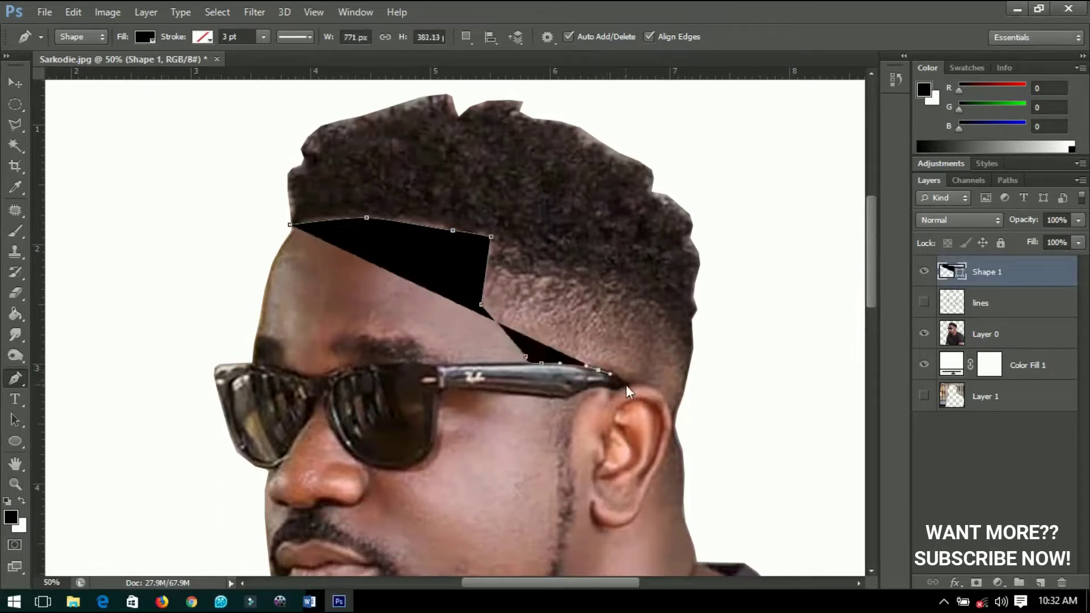
pyautogui.click(644, 384)
pyautogui.click(672, 413)
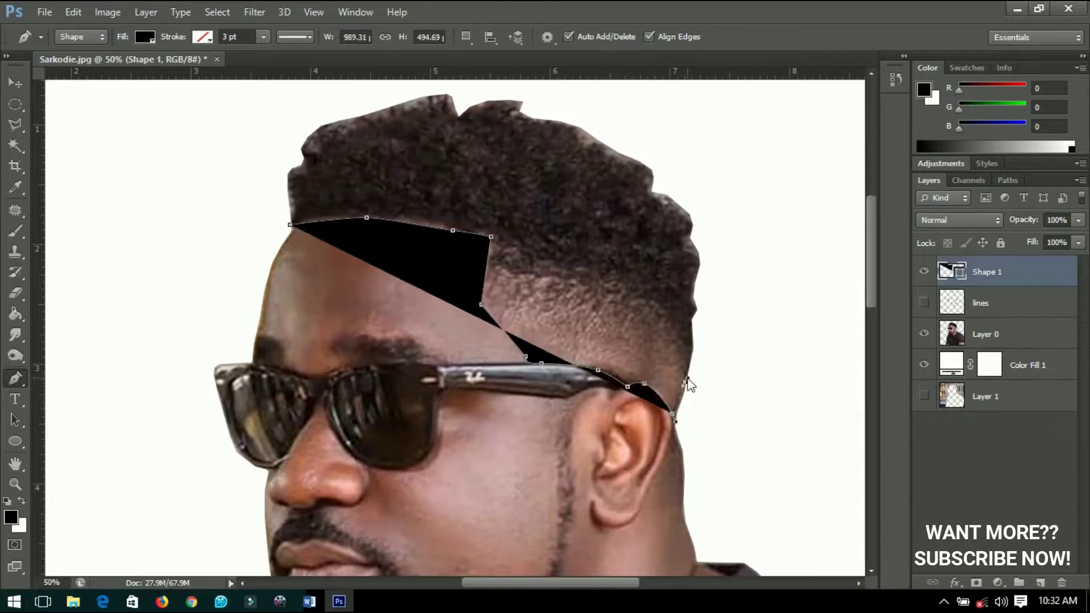
pyautogui.click(691, 350)
pyautogui.click(695, 247)
pyautogui.click(651, 190)
pyautogui.click(582, 126)
pyautogui.click(440, 91)
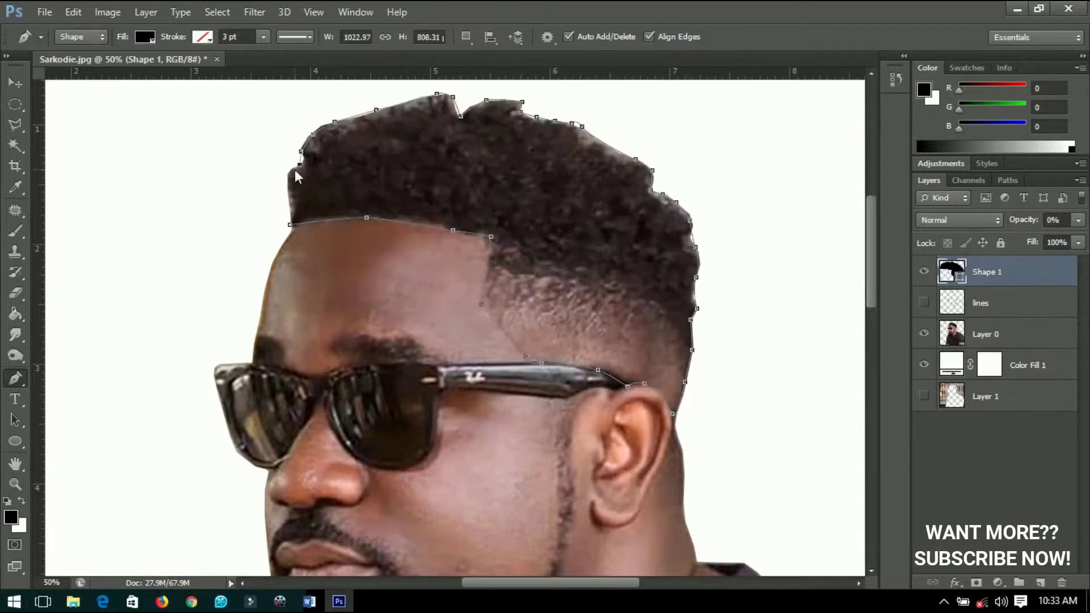
# Fit the image on screen and toggle the photo and outline layers to check the hair shape
pyautogui.hotkey('ctrl', '0')
pyautogui.press('v')
pyautogui.click(924, 333)
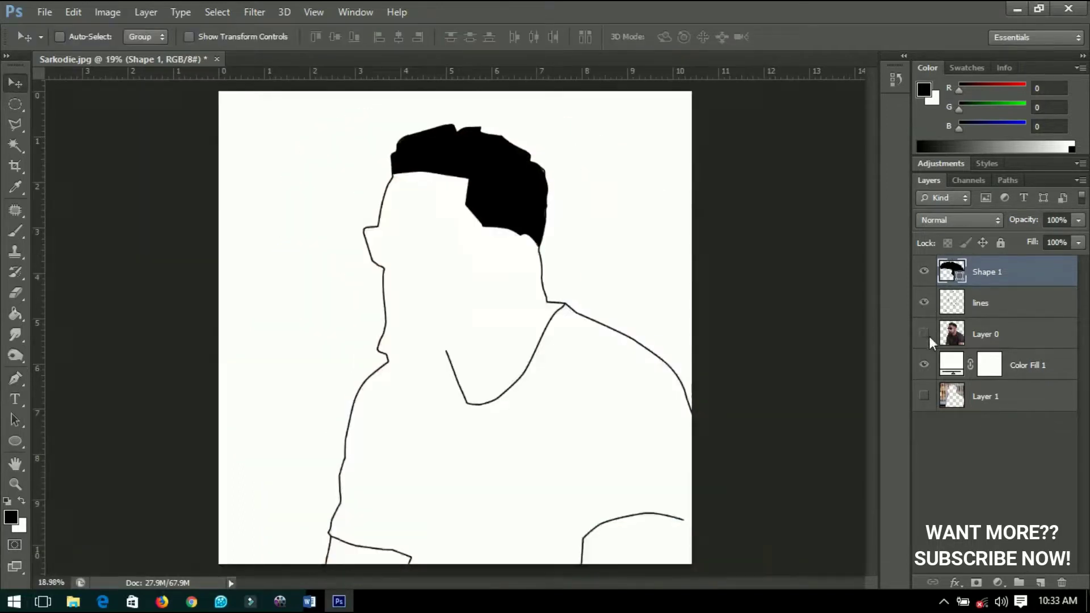
pyautogui.click(924, 303)
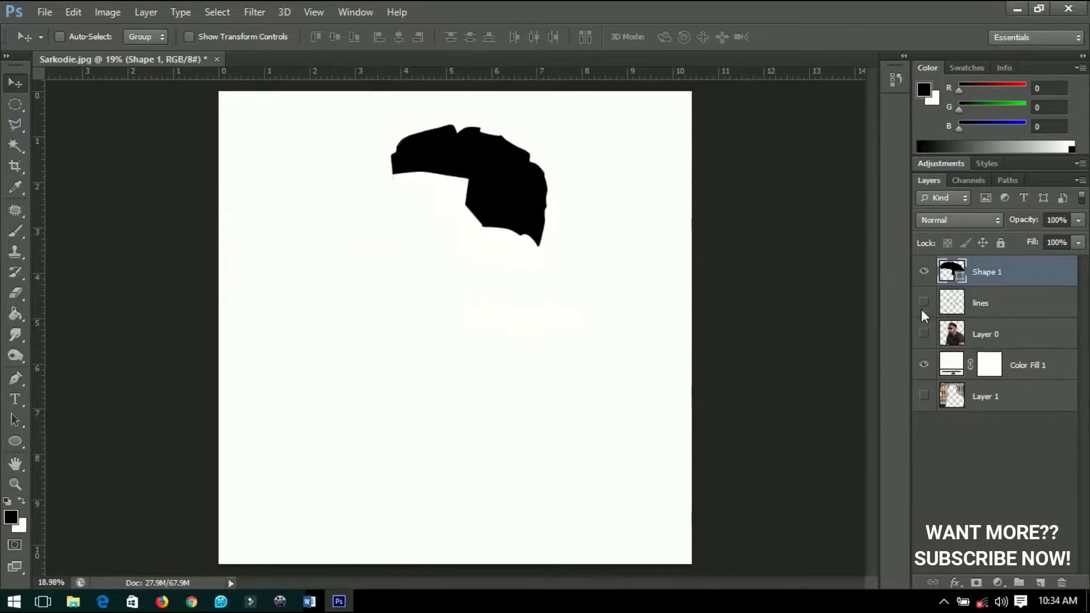
pyautogui.click(924, 303)
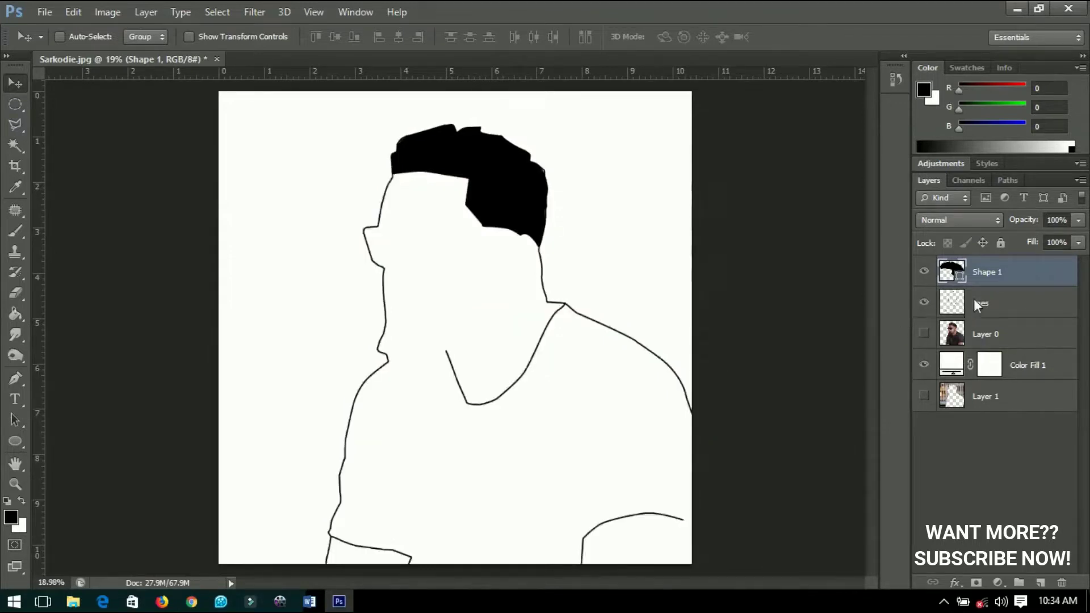
pyautogui.click(925, 334)
pyautogui.scroll(1, 455, 248)
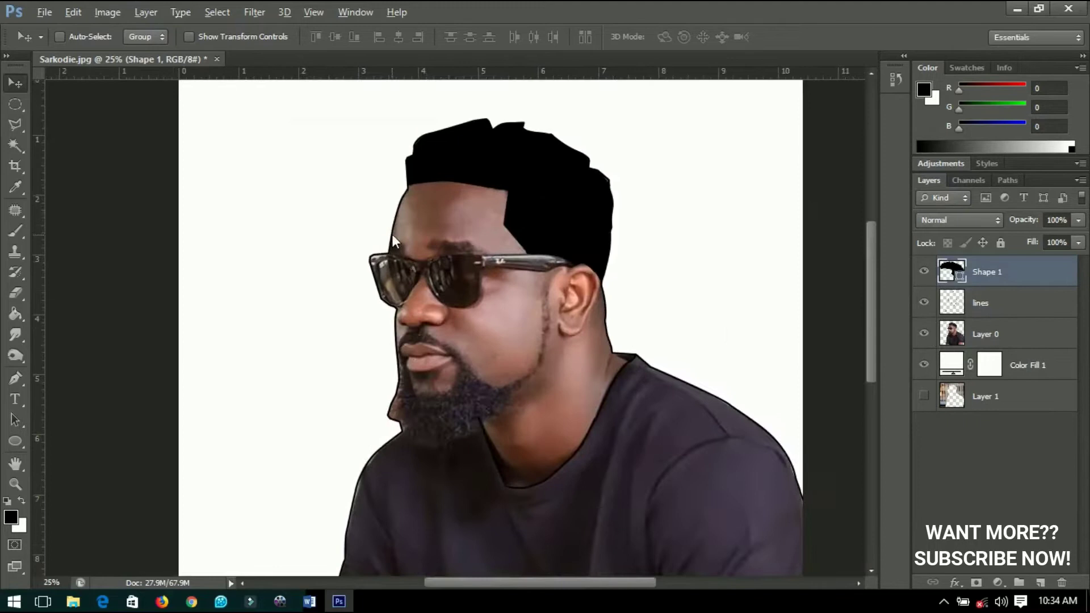
pyautogui.scroll(3, 458, 284)
# Hide the lines outline and black hair shape layers
pyautogui.click(966, 307)
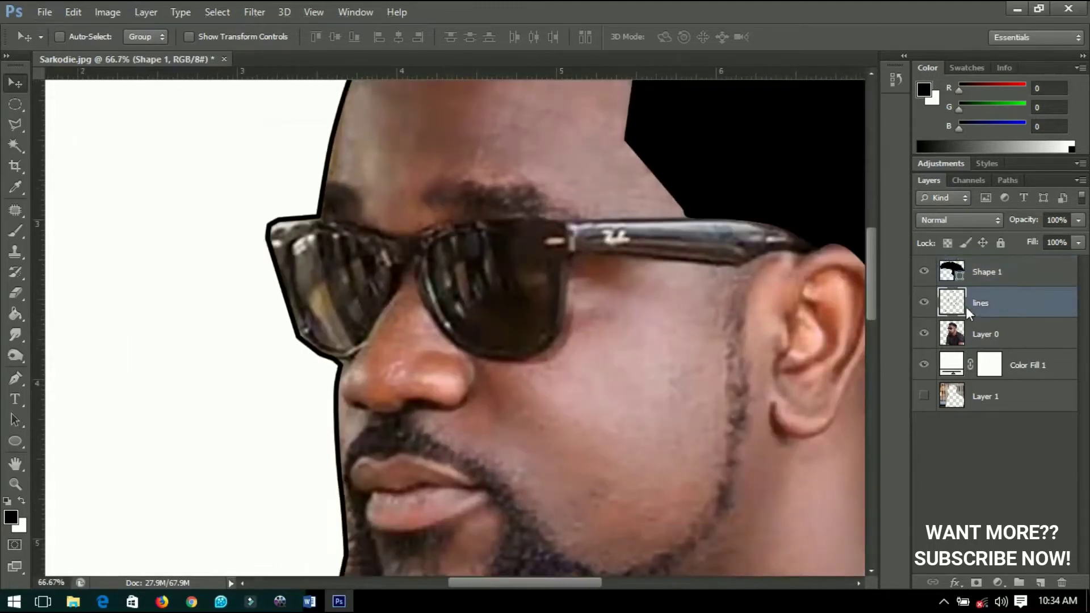
pyautogui.click(927, 304)
pyautogui.scroll(-1, 344, 160)
pyautogui.click(924, 271)
pyautogui.click(16, 378)
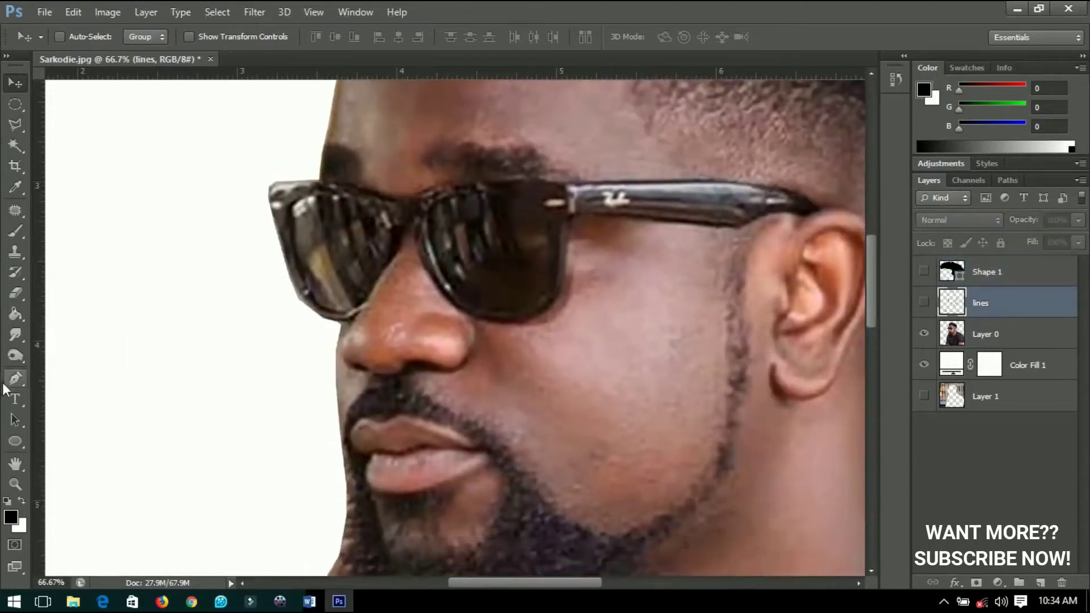
pyautogui.scroll(1, 513, 232)
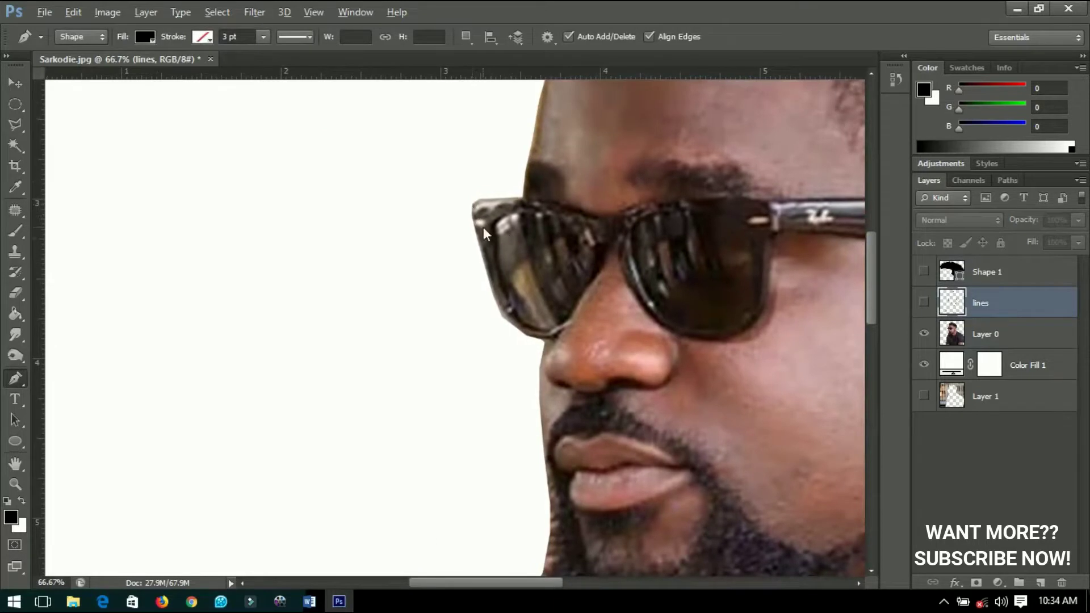
pyautogui.scroll(1, 483, 227)
# Trace a black Shape 2 over the sunglasses, then show hair, outline and photo again
pyautogui.click(466, 194)
pyautogui.moveTo(474, 247); pyautogui.dragTo(479, 267)
pyautogui.click(507, 357)
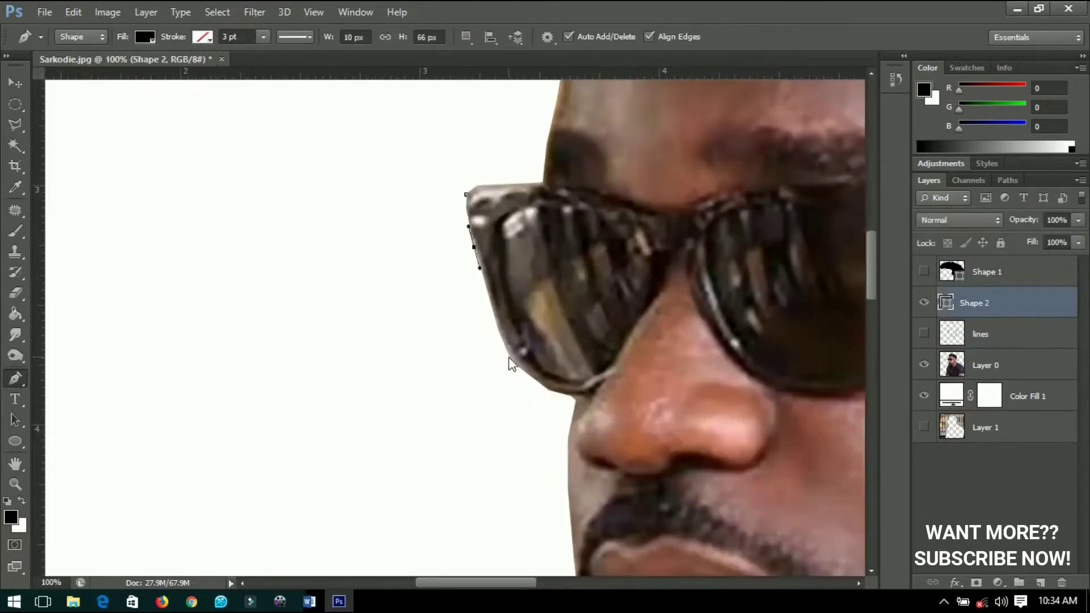
pyautogui.click(544, 387)
pyautogui.click(571, 400)
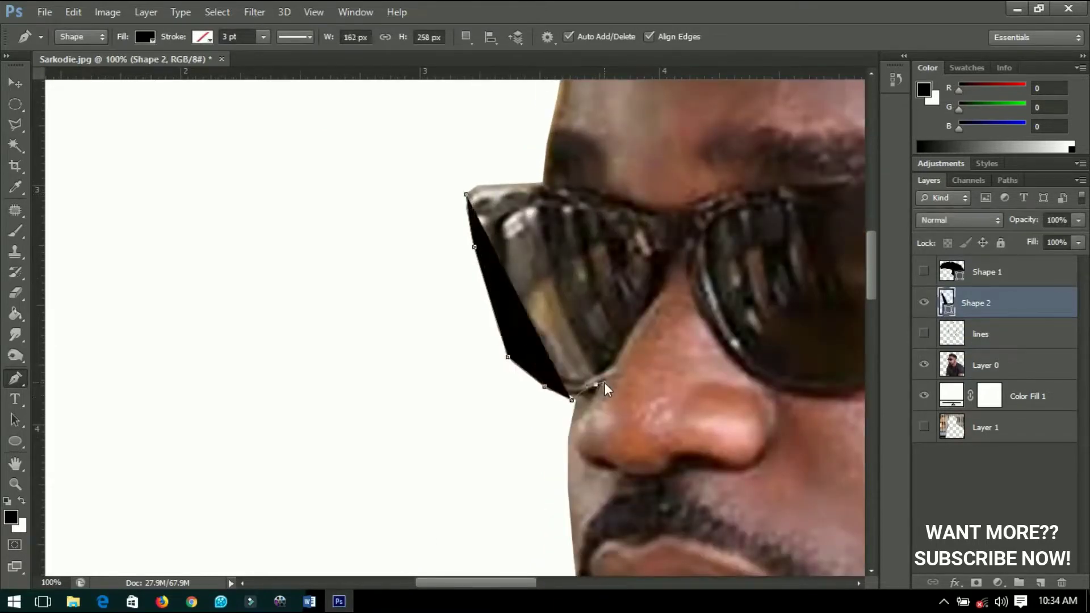
pyautogui.click(641, 312)
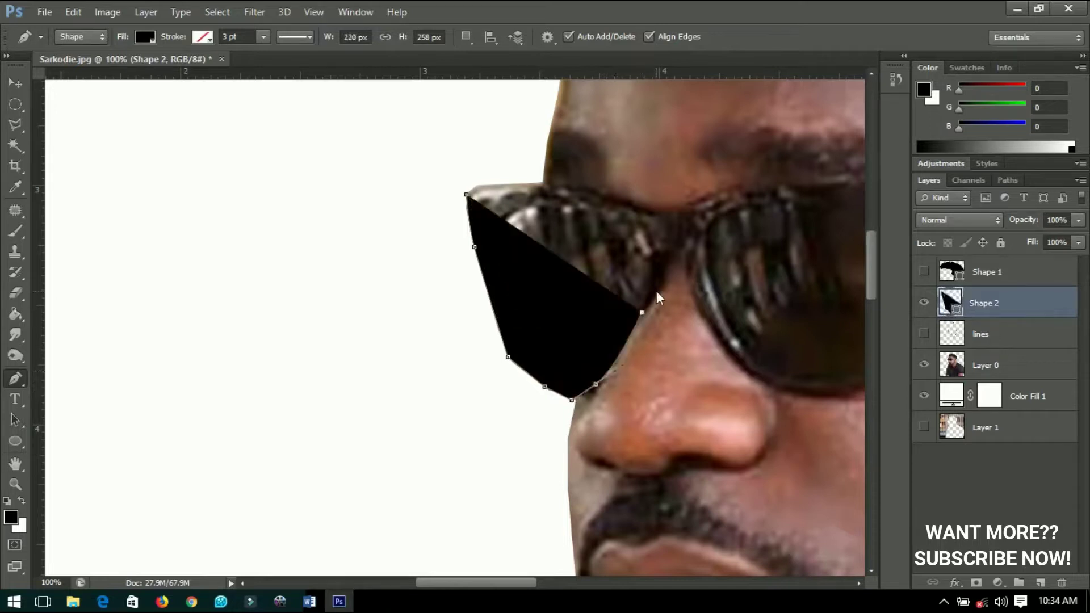
pyautogui.click(656, 291)
pyautogui.moveTo(664, 254); pyautogui.dragTo(682, 256)
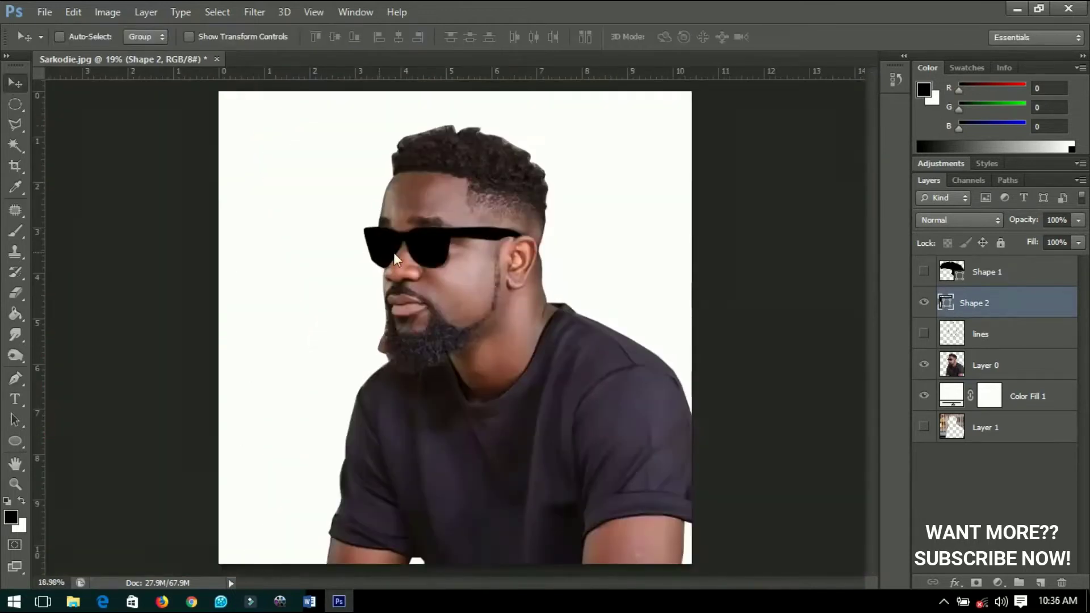
pyautogui.moveTo(923, 271); pyautogui.dragTo(925, 343)
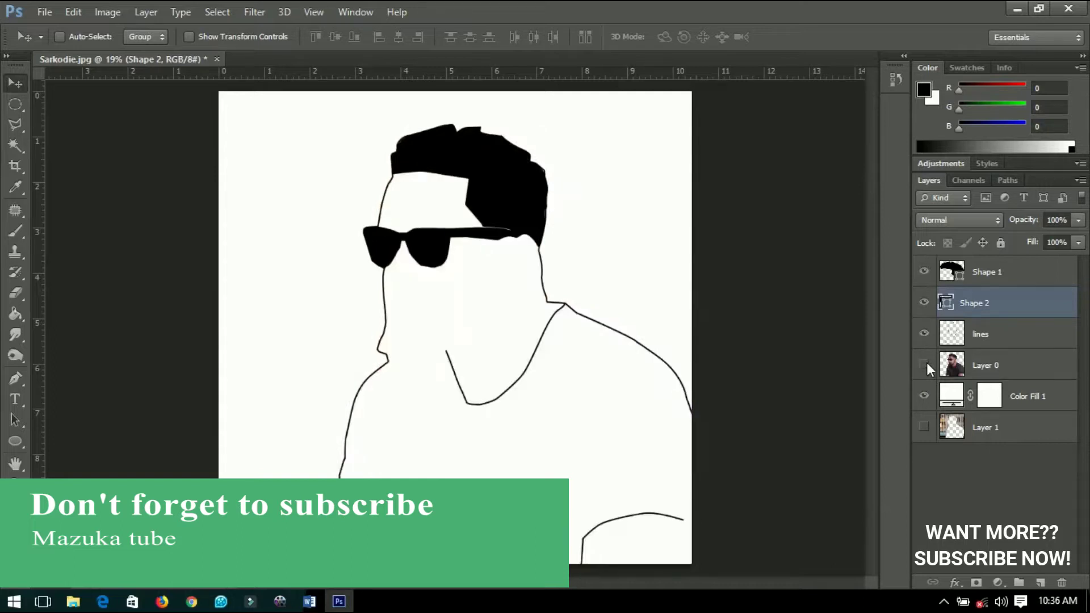
pyautogui.click(925, 365)
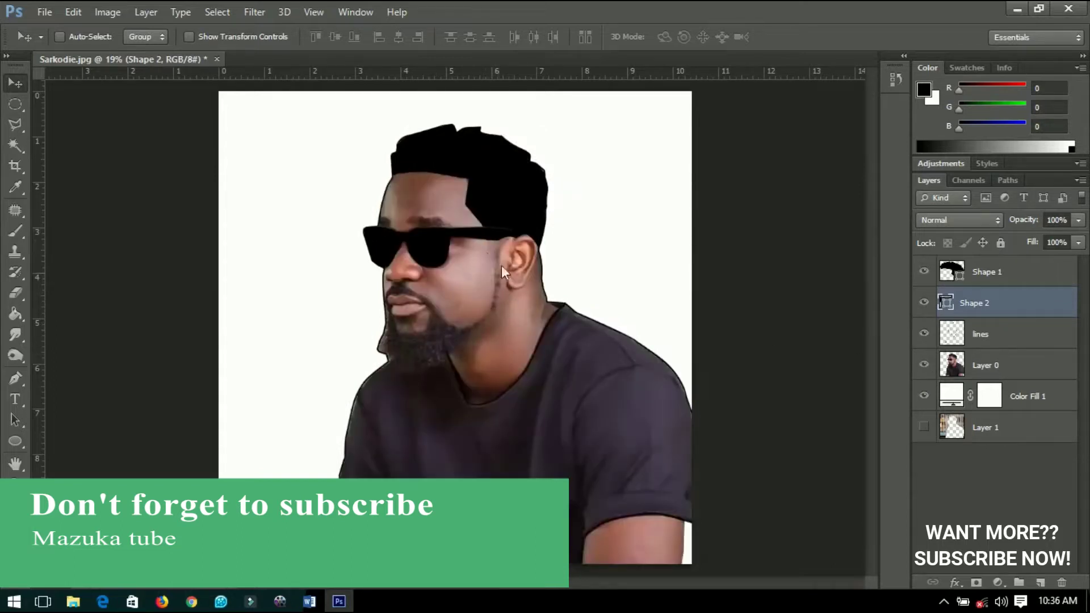
# Hide the hair, glasses and outline layers so the photo's beard is visible
pyautogui.click(924, 302)
pyautogui.click(924, 271)
pyautogui.click(924, 333)
pyautogui.scroll(3, 492, 253)
pyautogui.scroll(1, 492, 254)
pyautogui.scroll(1, 491, 253)
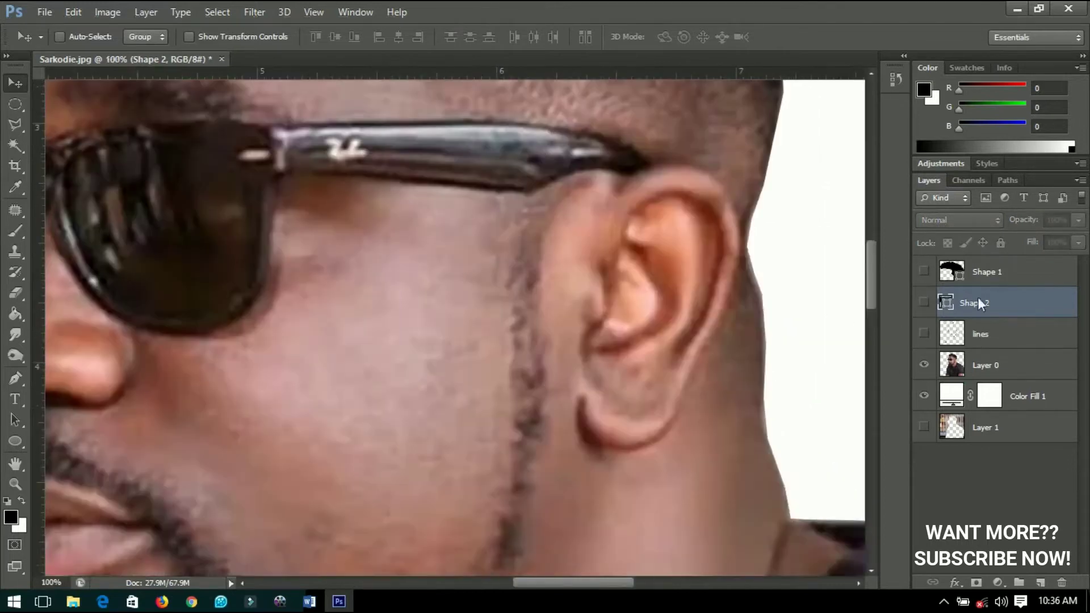
# With the Pen tool, trace the beard from the sideburn top down along the jawline
pyautogui.click(12, 379)
pyautogui.scroll(-2, 553, 189)
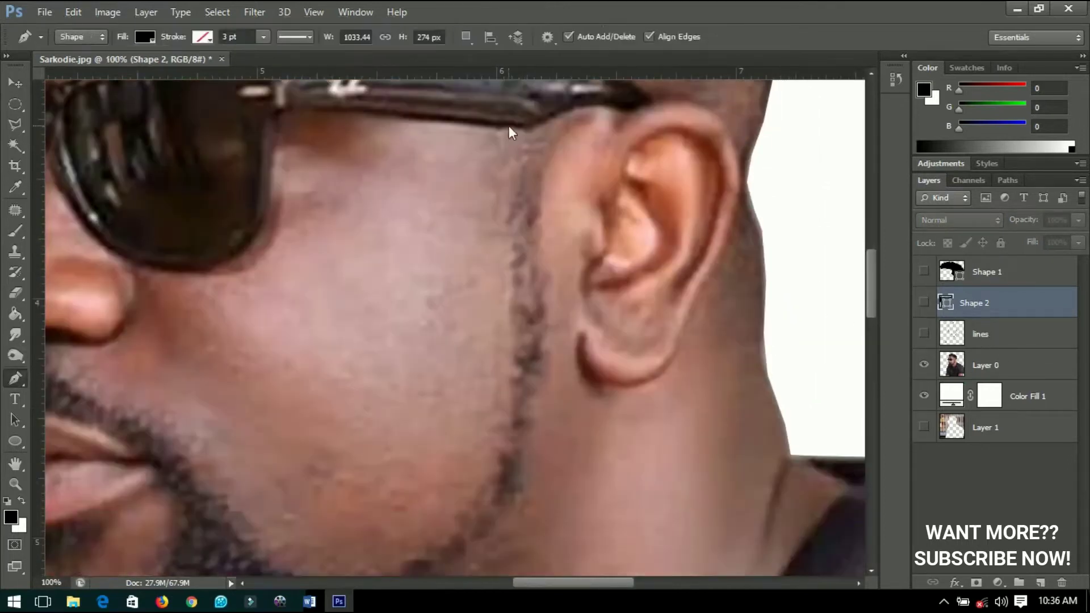
pyautogui.click(511, 128)
pyautogui.click(513, 344)
pyautogui.click(506, 407)
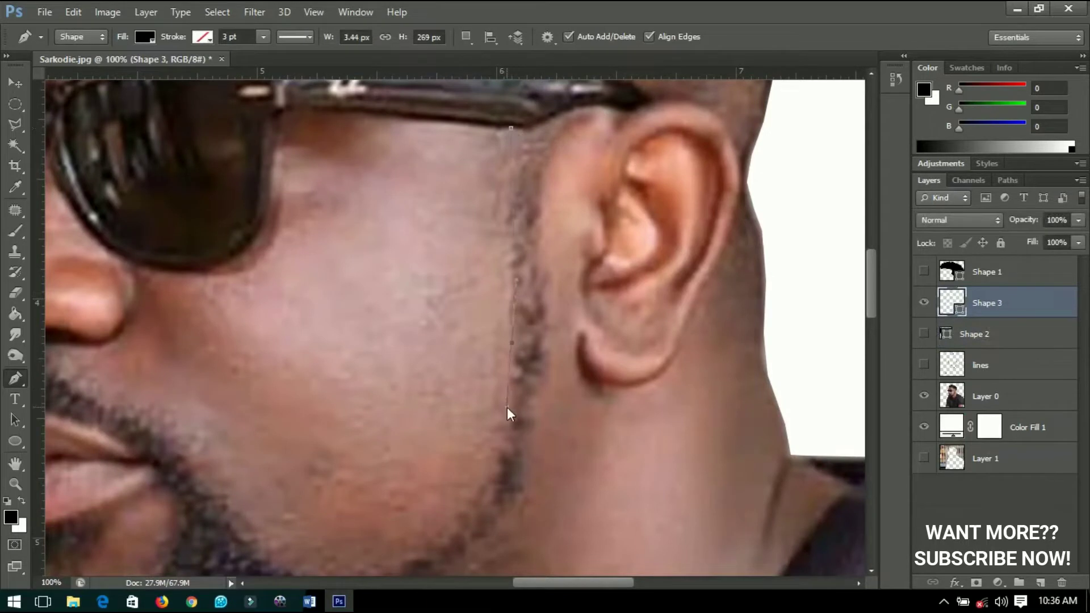
pyautogui.moveTo(506, 407); pyautogui.dragTo(704, 306)
pyautogui.click(697, 323)
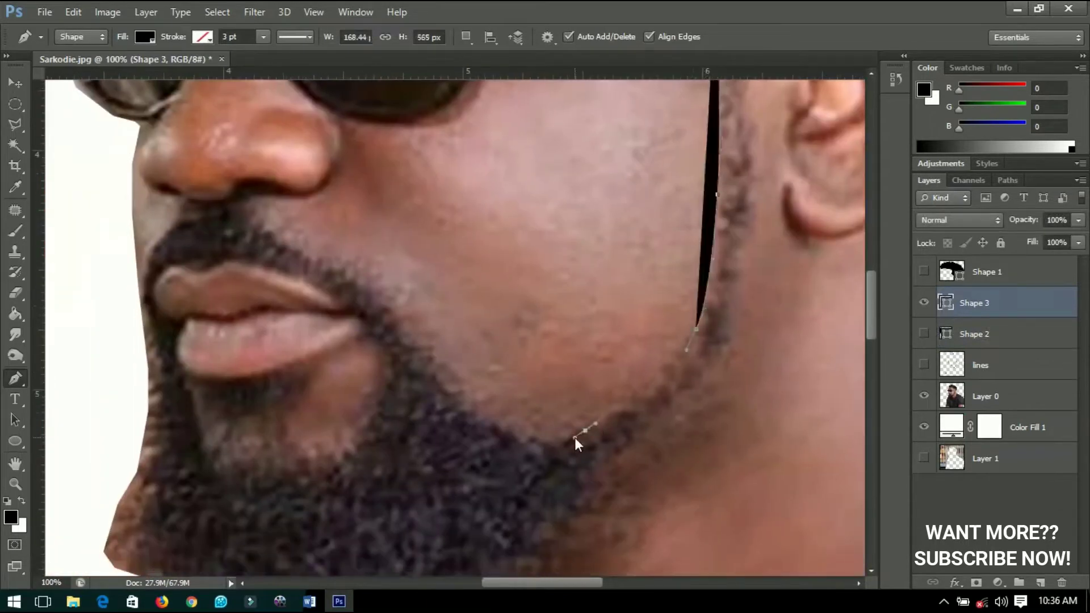
pyautogui.moveTo(585, 431); pyautogui.dragTo(547, 447)
pyautogui.moveTo(474, 413); pyautogui.dragTo(462, 403)
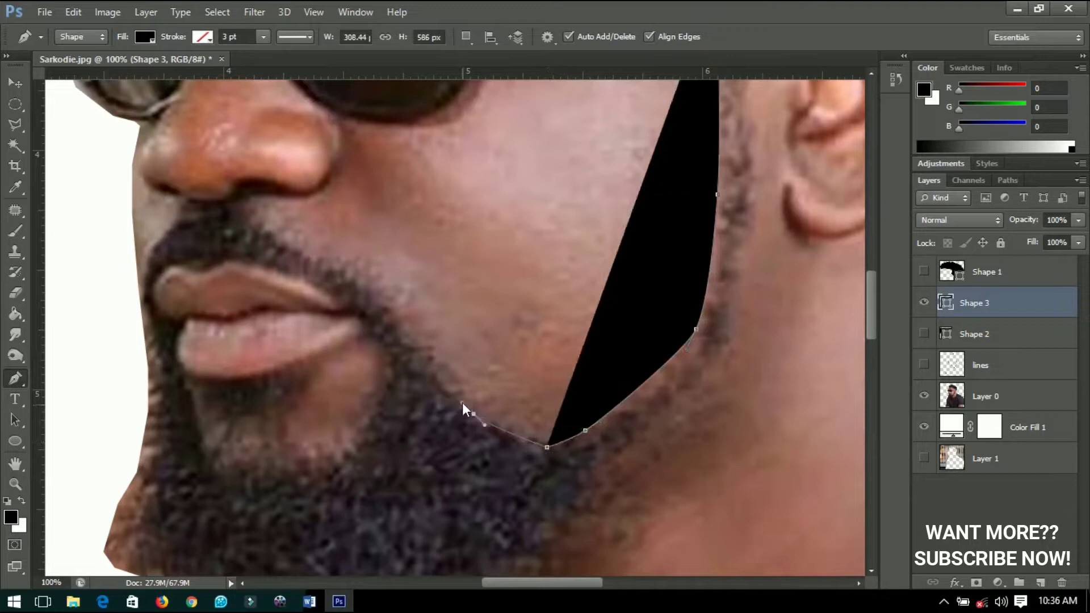
# Finish the beard outline around the chin, mouth and moustache, creating black Shape 3
pyautogui.click(406, 336)
pyautogui.click(351, 277)
pyautogui.click(147, 227)
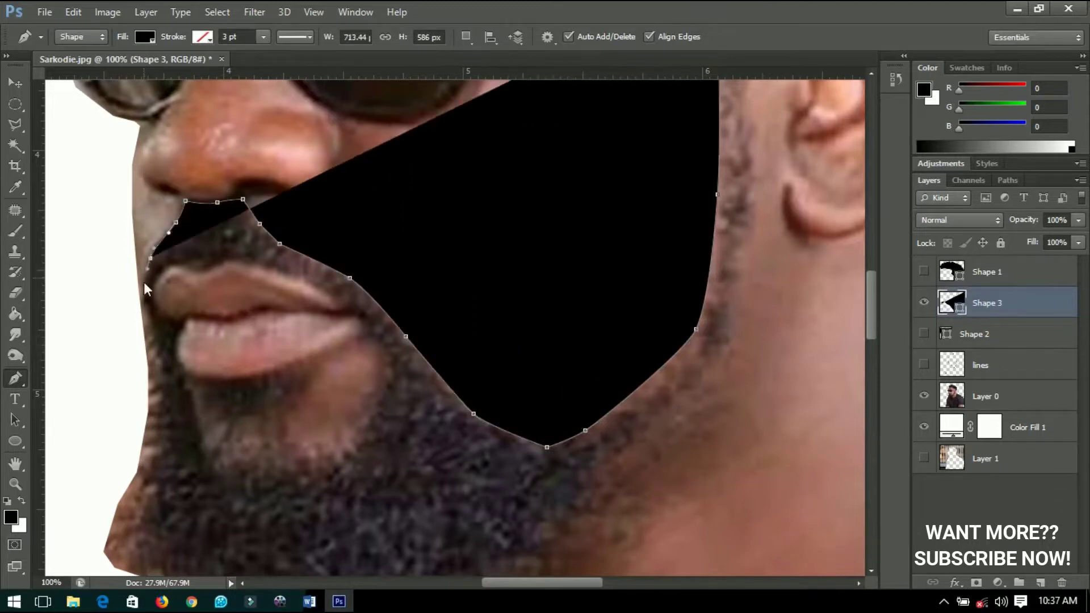
pyautogui.scroll(-5, 144, 281)
pyautogui.click(146, 527)
pyautogui.moveTo(307, 459); pyautogui.dragTo(362, 435)
pyautogui.press('0')
pyautogui.press('0')
pyautogui.scroll(5, 503, 251)
pyautogui.scroll(5, 529, 242)
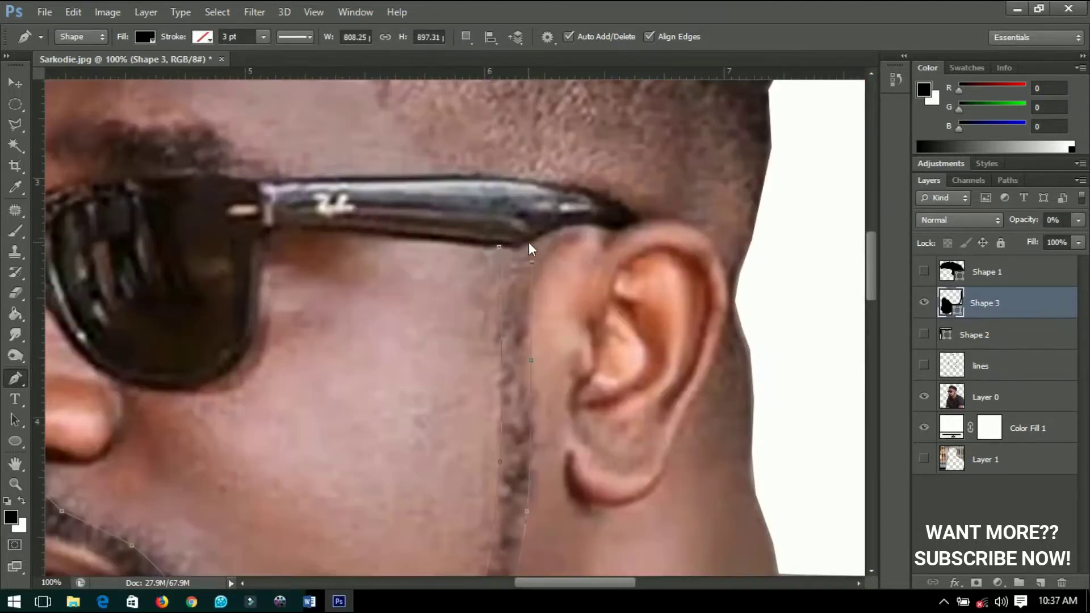
pyautogui.hotkey('ctrl', '0')
pyautogui.press('v')
pyautogui.press('0')
# Toggle layers to check the line art, then hide the shapes and show the photo again
pyautogui.click(924, 271)
pyautogui.click(924, 333)
pyautogui.click(924, 363)
pyautogui.click(924, 396)
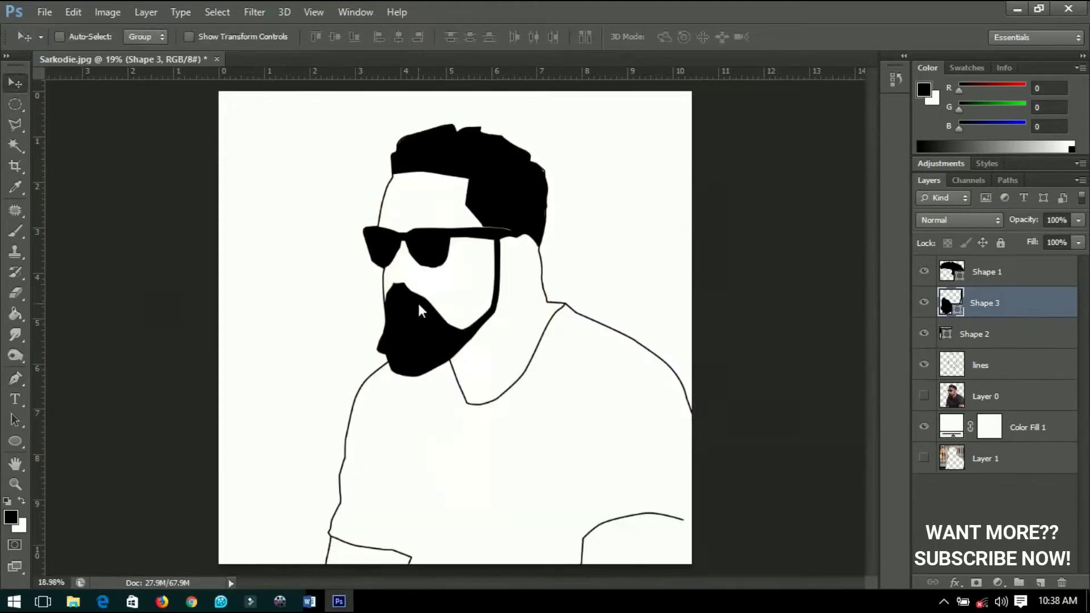
pyautogui.click(920, 367)
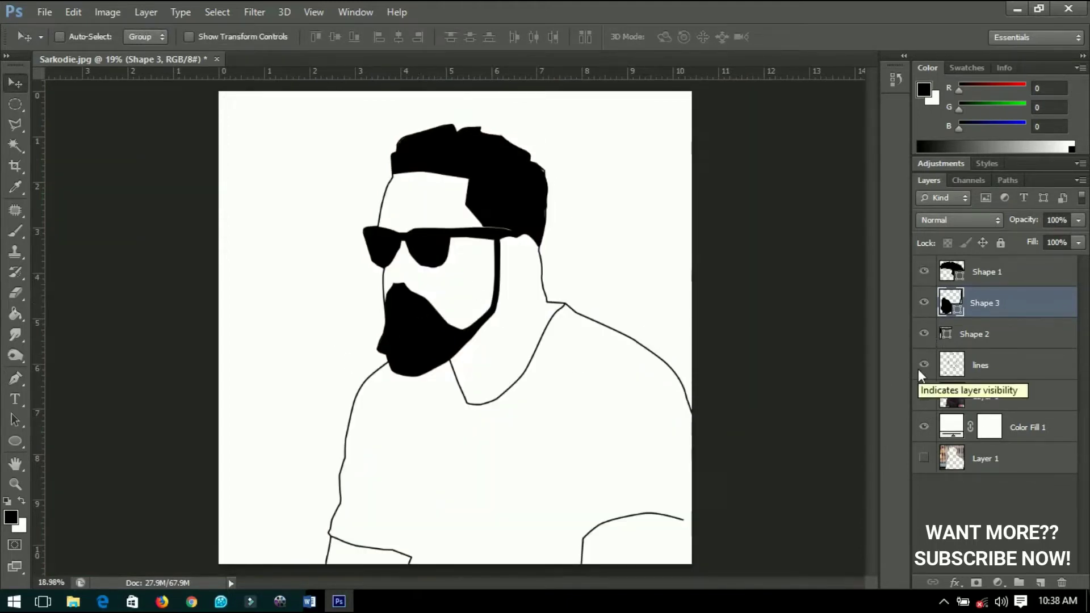
pyautogui.moveTo(924, 334); pyautogui.dragTo(924, 271)
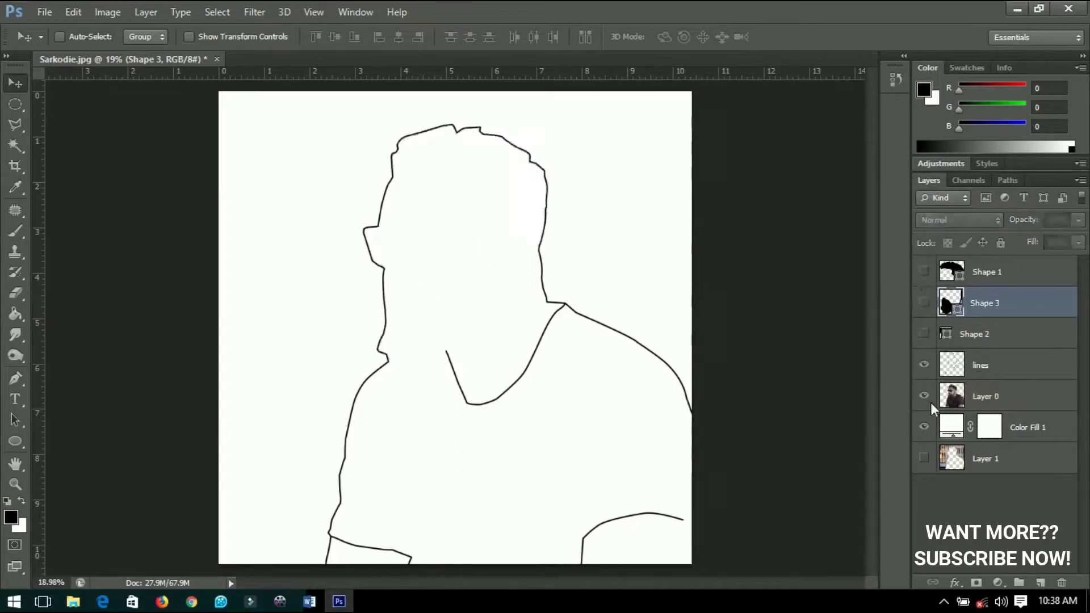
pyautogui.click(924, 396)
pyautogui.scroll(3, 410, 240)
# Set up an 11 px brush with a dark brown foreground sampled from the eyebrow
pyautogui.scroll(1, 543, 307)
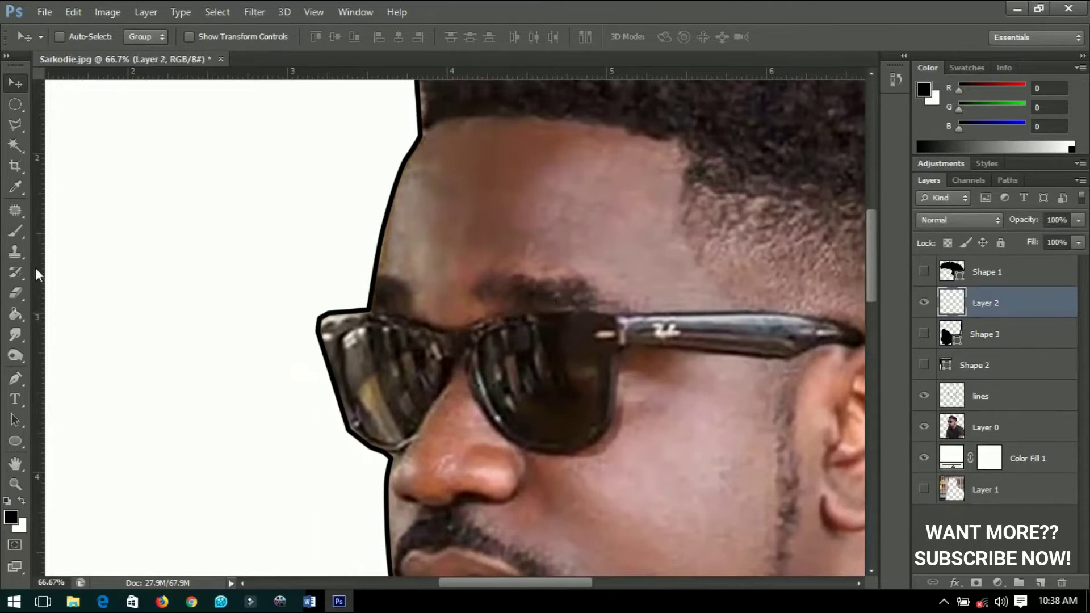
pyautogui.scroll(-1, 301, 341)
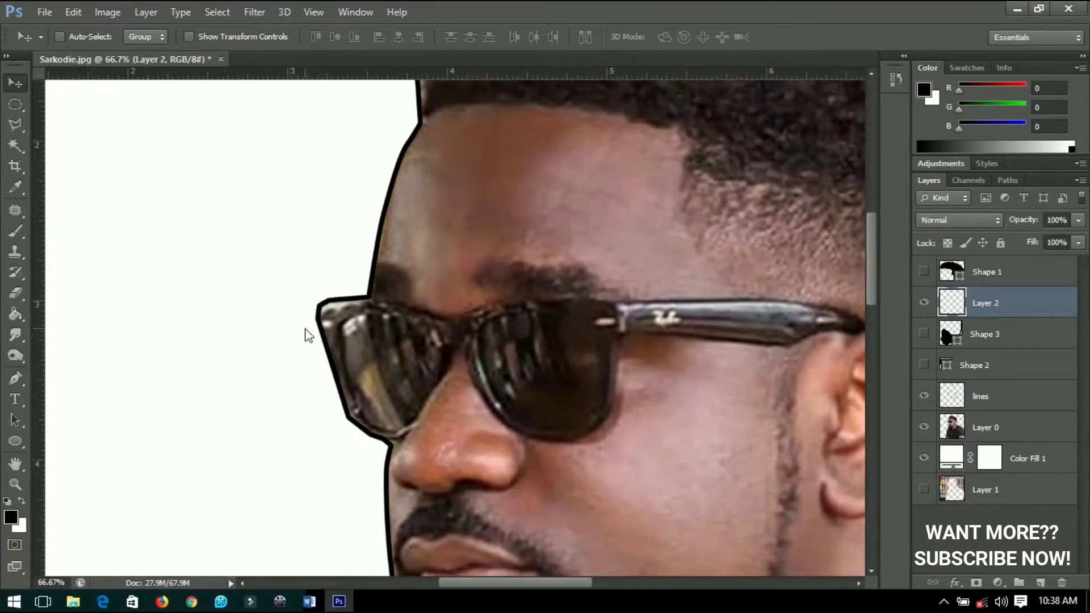
pyautogui.click(15, 231)
pyautogui.rightClick(541, 301)
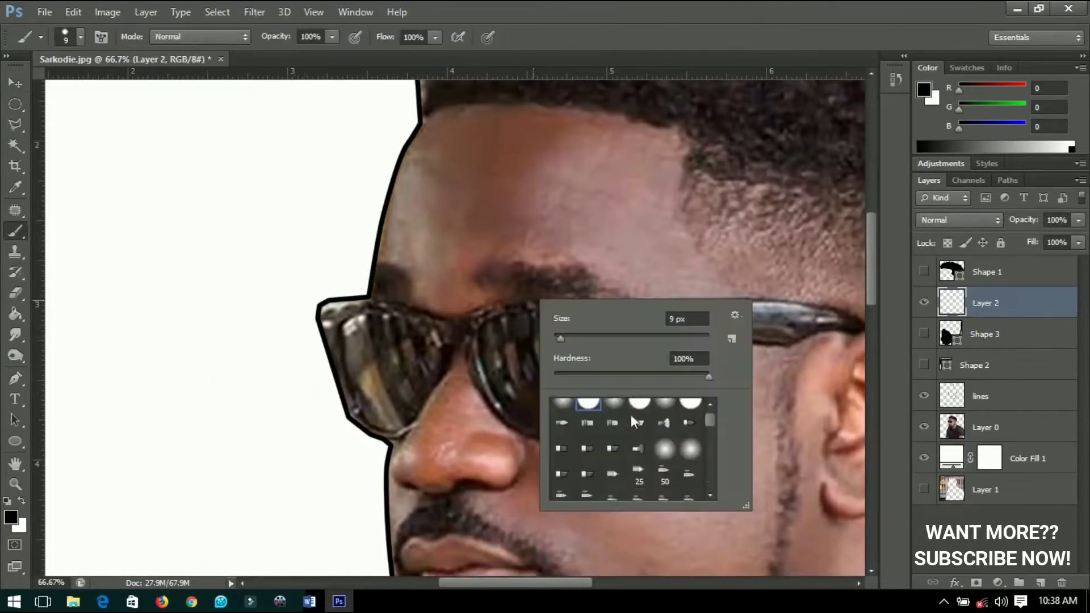
pyautogui.scroll(-1, 641, 444)
pyautogui.click(664, 486)
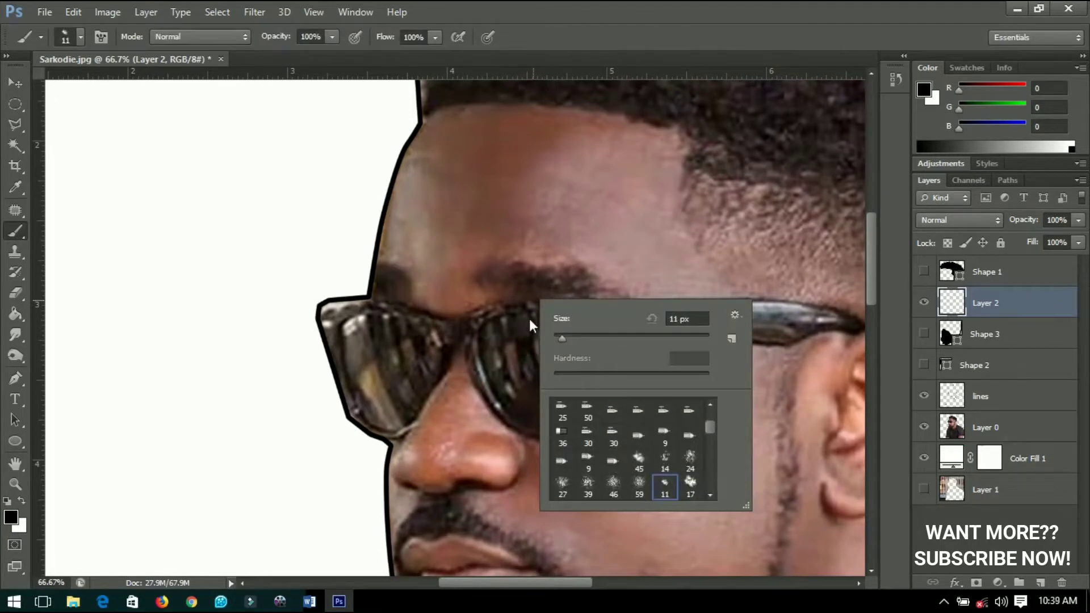
pyautogui.click(14, 518)
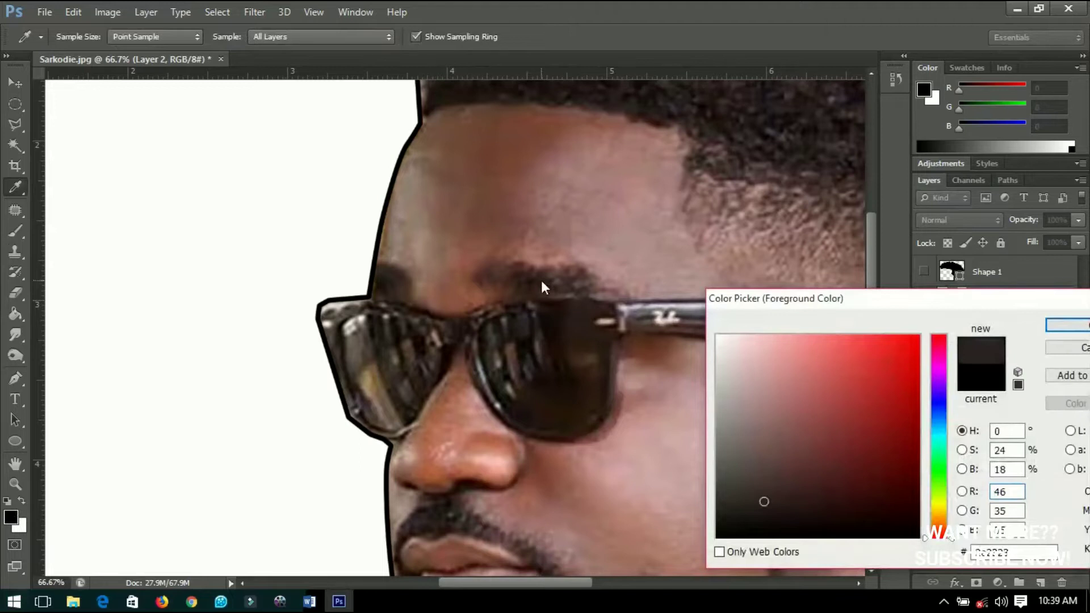
pyautogui.click(543, 285)
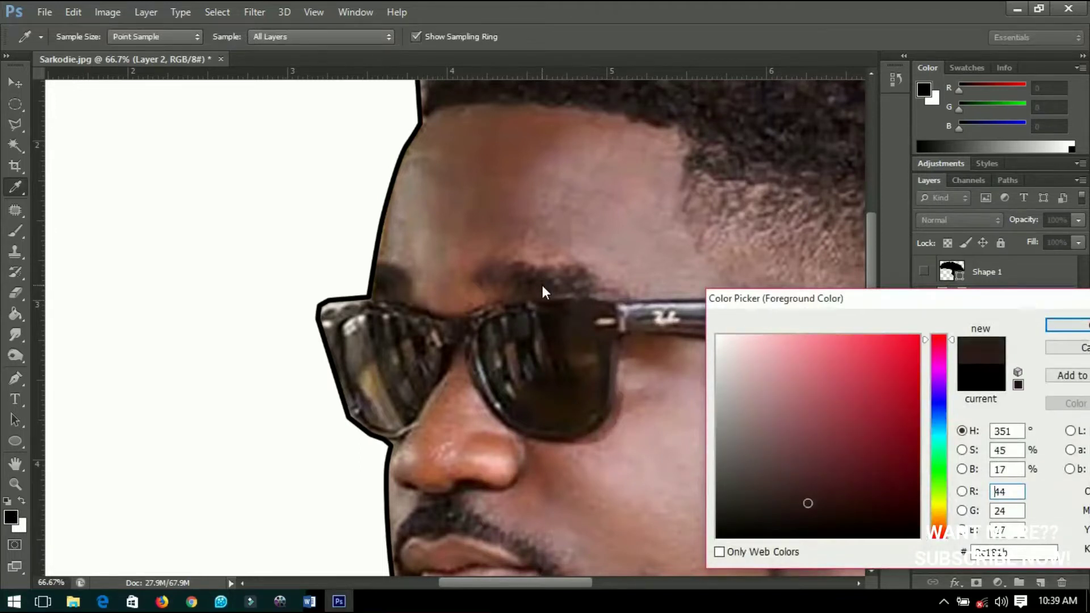
pyautogui.click(531, 283)
pyautogui.press('Return')
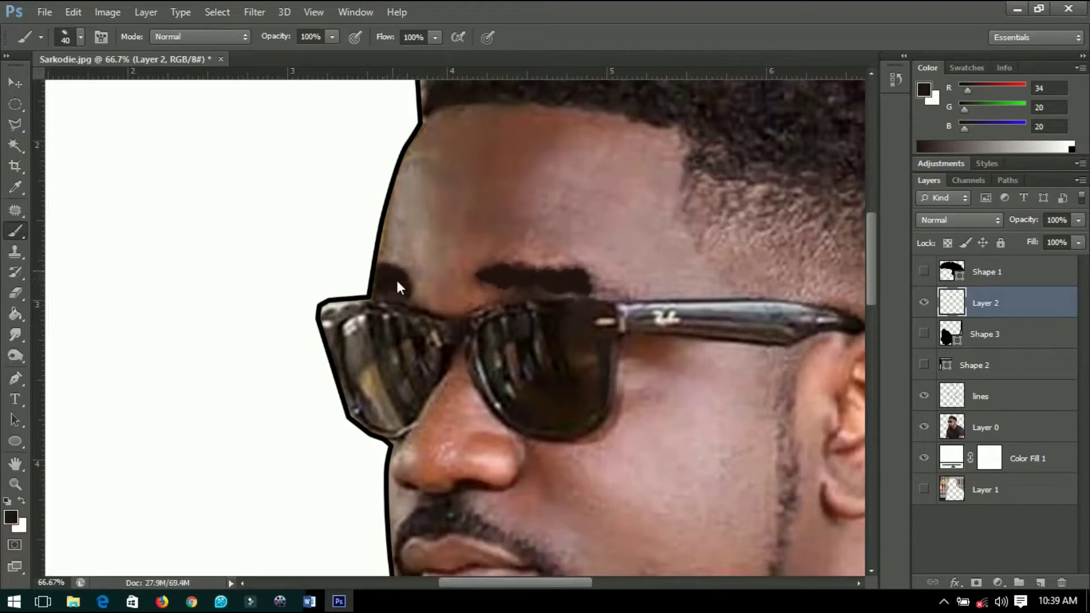
# Rename Layer 2 to 'eye lashes' and fit the image in the window
pyautogui.doubleClick(990, 305)
pyautogui.write('ye lashes')
pyautogui.press('Return')
pyautogui.press('v')
pyautogui.hotkey('ctrl', '0')
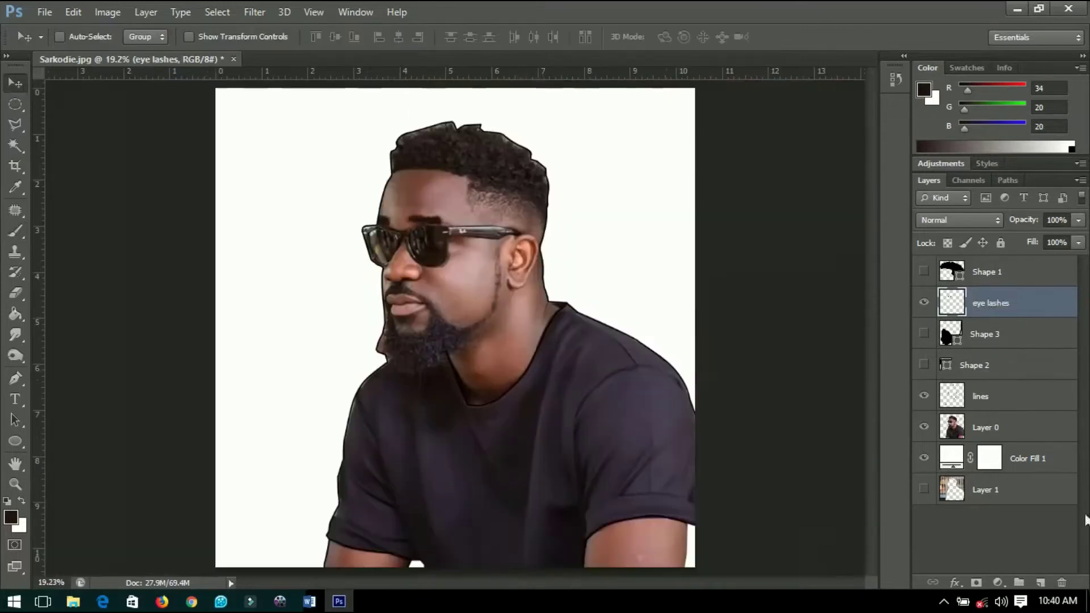
# Preview the cartoon without the photo, then restore the photo and select the beard layer
pyautogui.moveTo(924, 364); pyautogui.dragTo(924, 271)
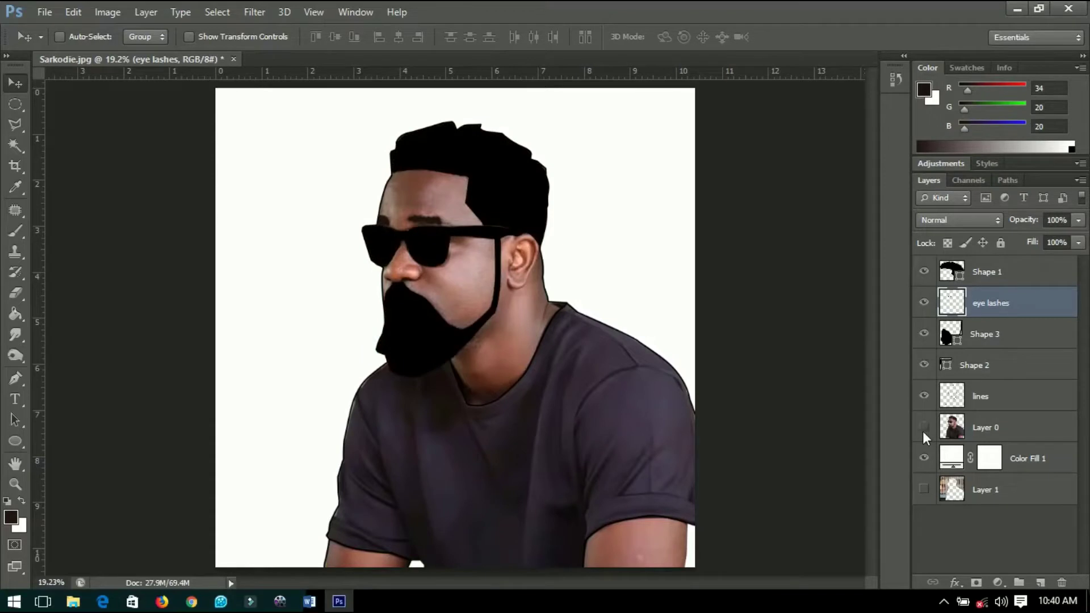
pyautogui.click(923, 427)
pyautogui.scroll(2, 418, 308)
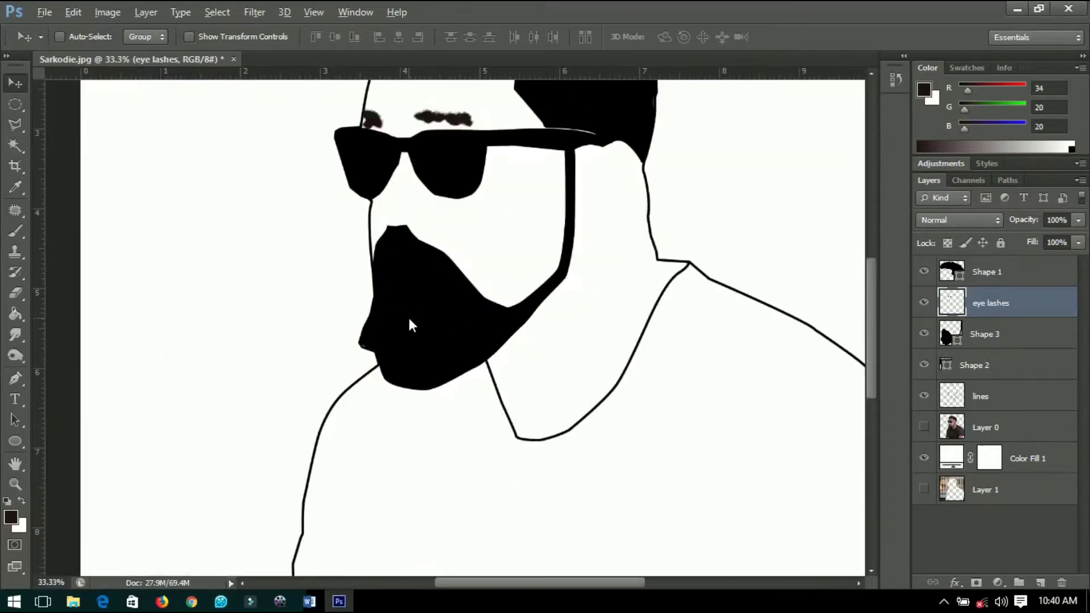
pyautogui.scroll(1, 419, 308)
pyautogui.moveTo(924, 396); pyautogui.dragTo(924, 364)
pyautogui.click(924, 272)
pyautogui.click(923, 303)
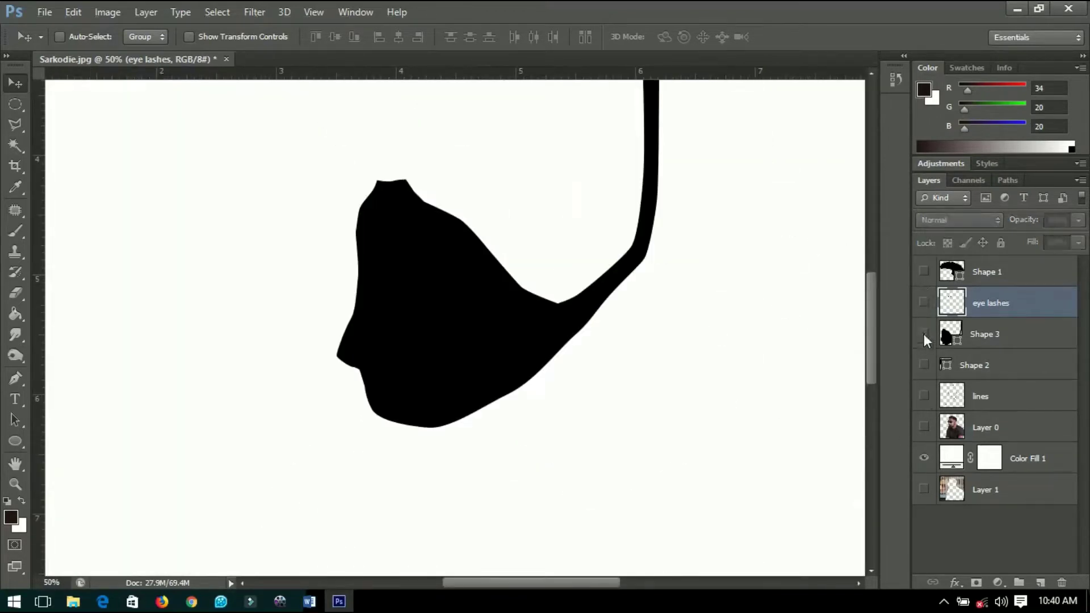
pyautogui.click(924, 427)
pyautogui.click(923, 334)
pyautogui.click(978, 341)
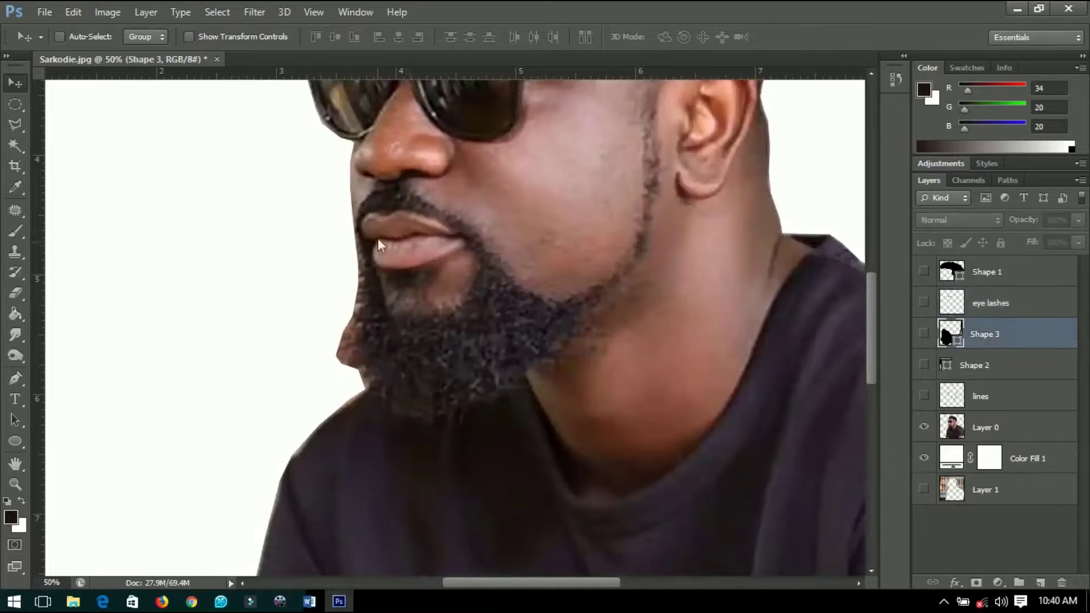
# Zoom in and trace a new lips shape with the Pen tool at lowered opacity
pyautogui.press('p')
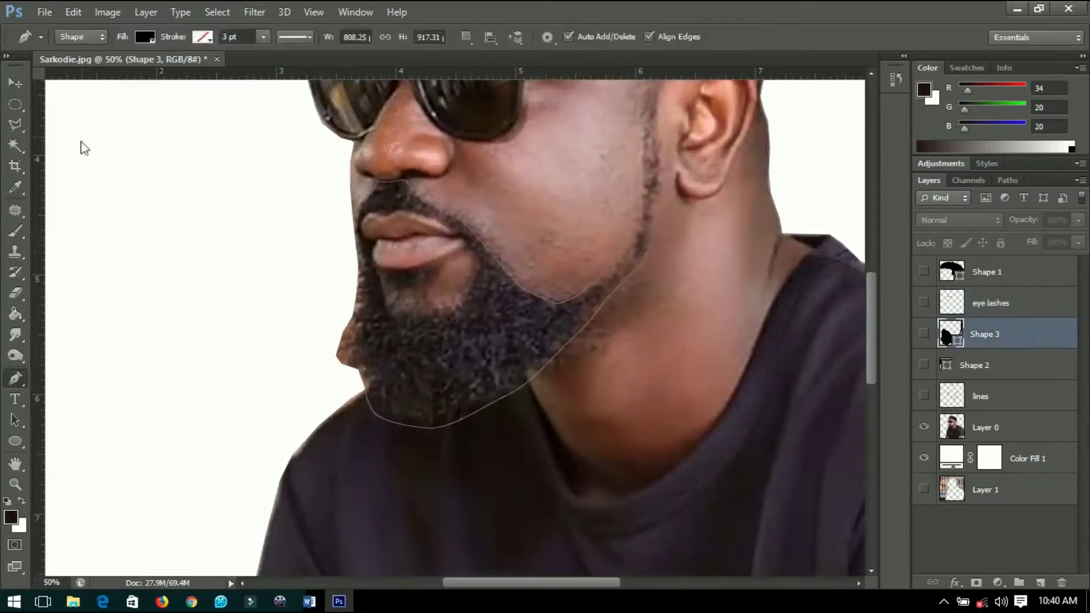
pyautogui.click(386, 276)
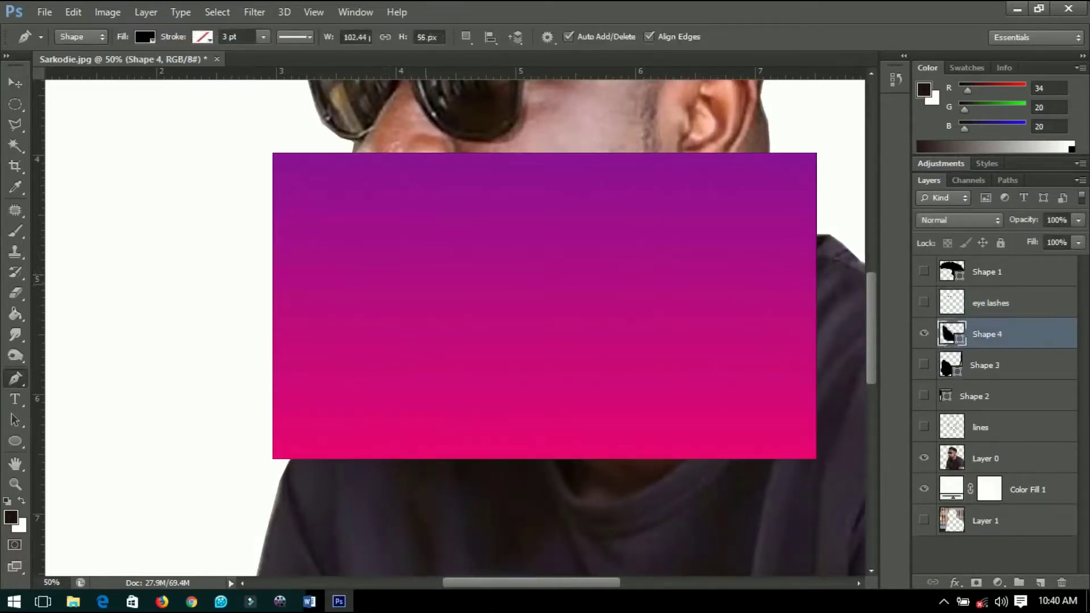
pyautogui.press('v')
pyautogui.hotkey('ctrl', '+')
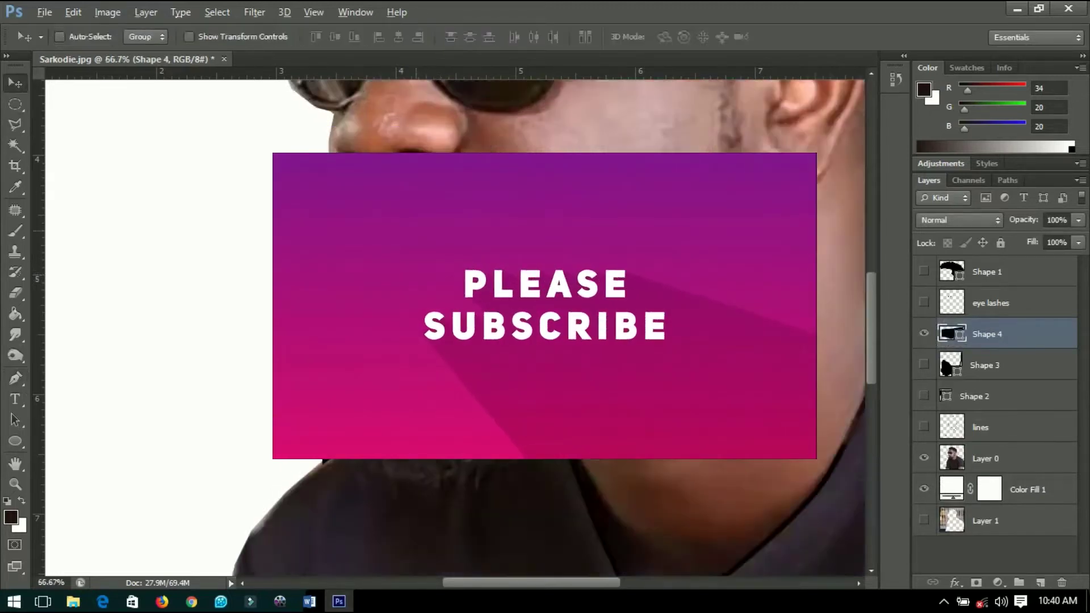
pyautogui.hotkey('ctrl', '+')
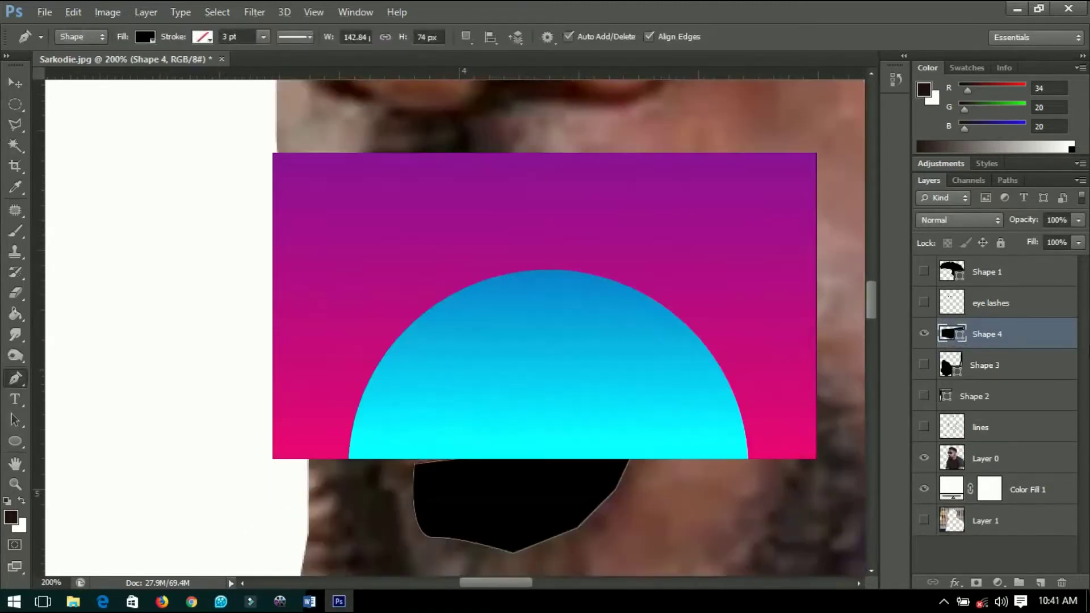
pyautogui.click(447, 146)
pyautogui.click(524, 148)
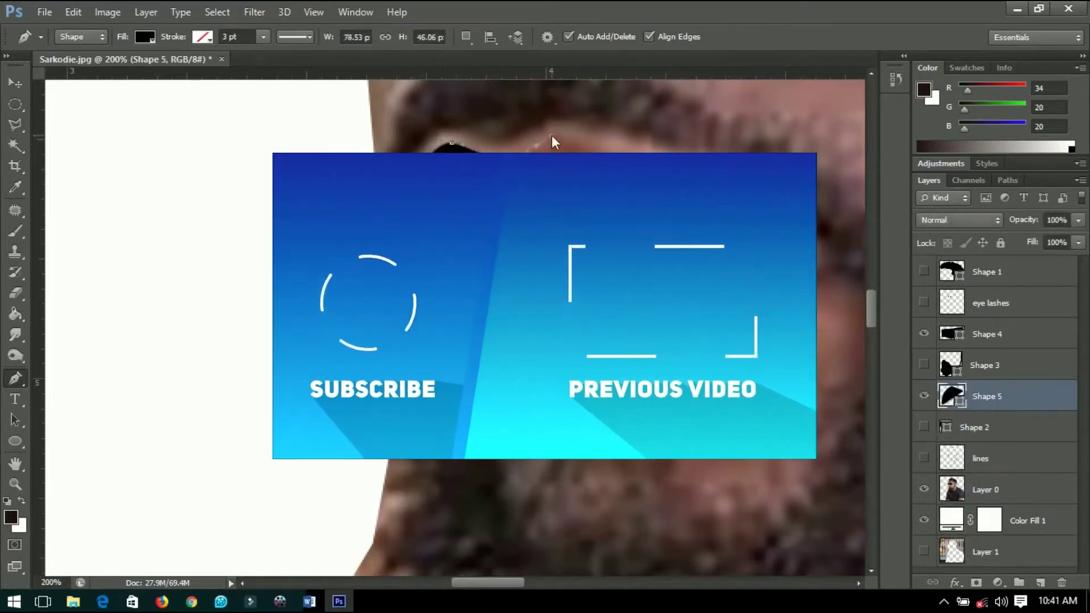
pyautogui.hotkey('ctrl', 'z')
pyautogui.click(555, 139)
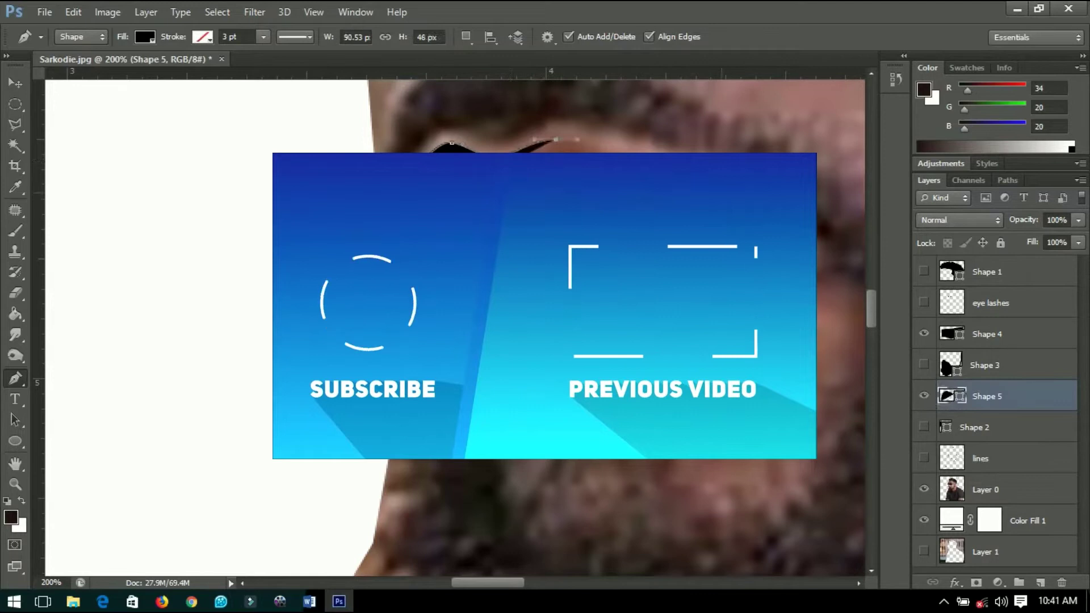
pyautogui.click(840, 257)
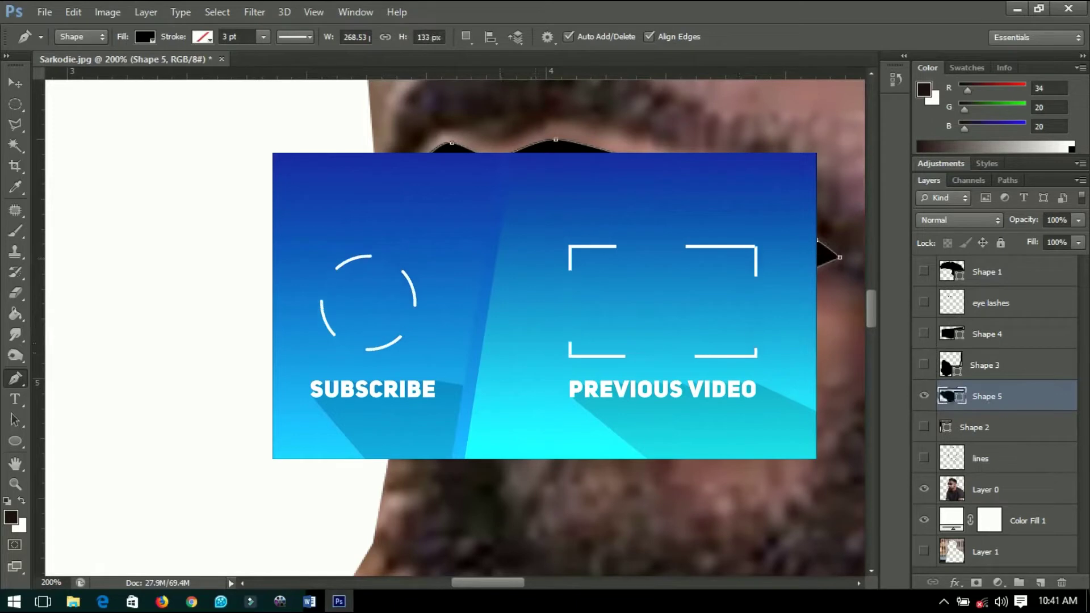
pyautogui.moveTo(1024, 220); pyautogui.dragTo(919, 221)
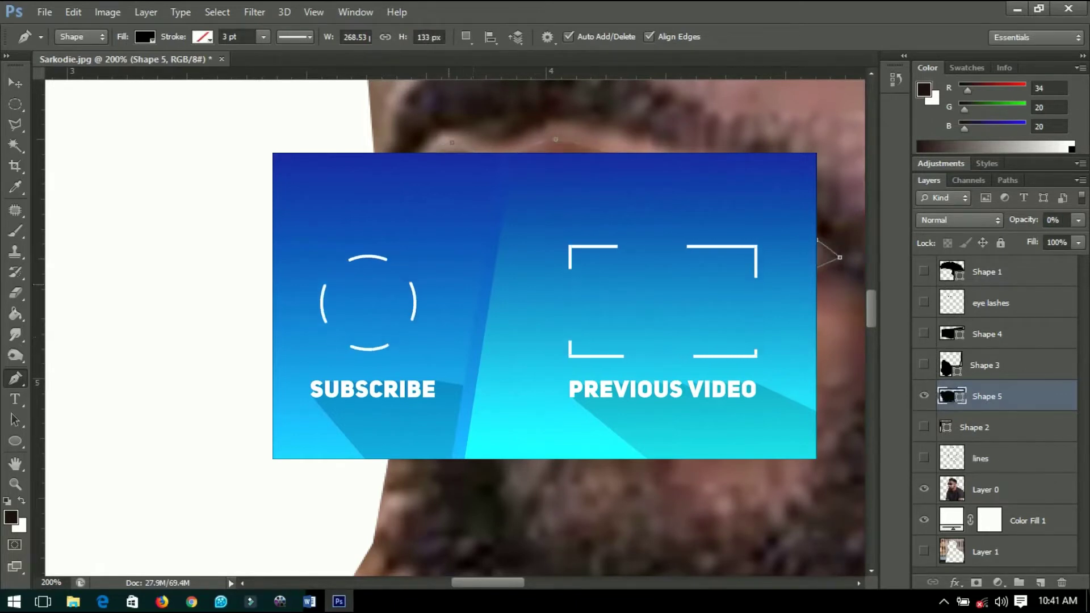
# Fill the lips with #ca7676 at 100% opacity and show all line-art layers without the photo
pyautogui.doubleClick(953, 397)
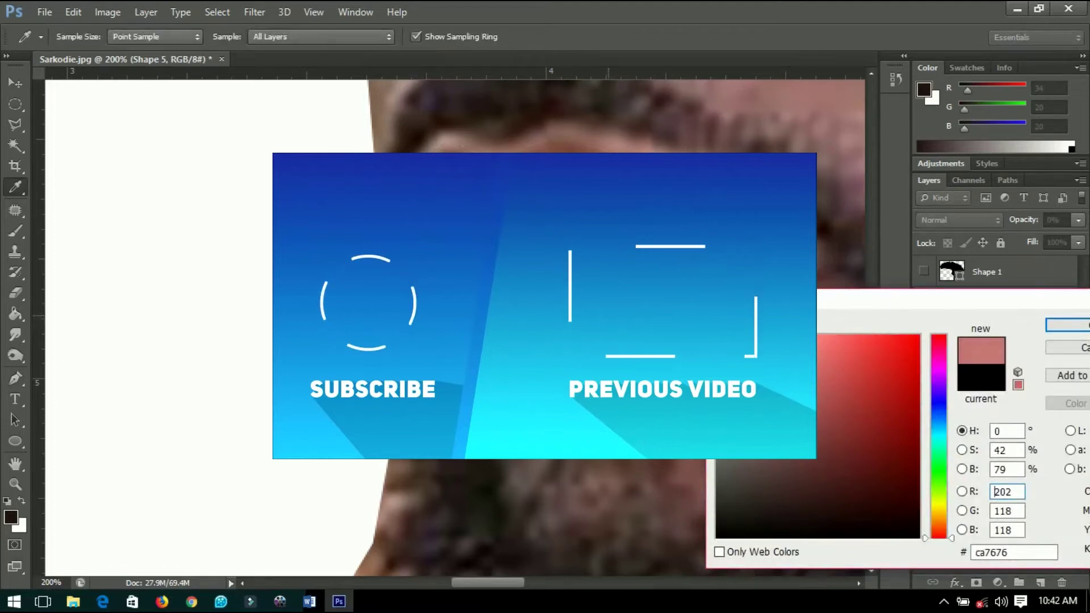
pyautogui.click(1064, 325)
pyautogui.press('v')
pyautogui.press('0')
pyautogui.hotkey('ctrl', '-')
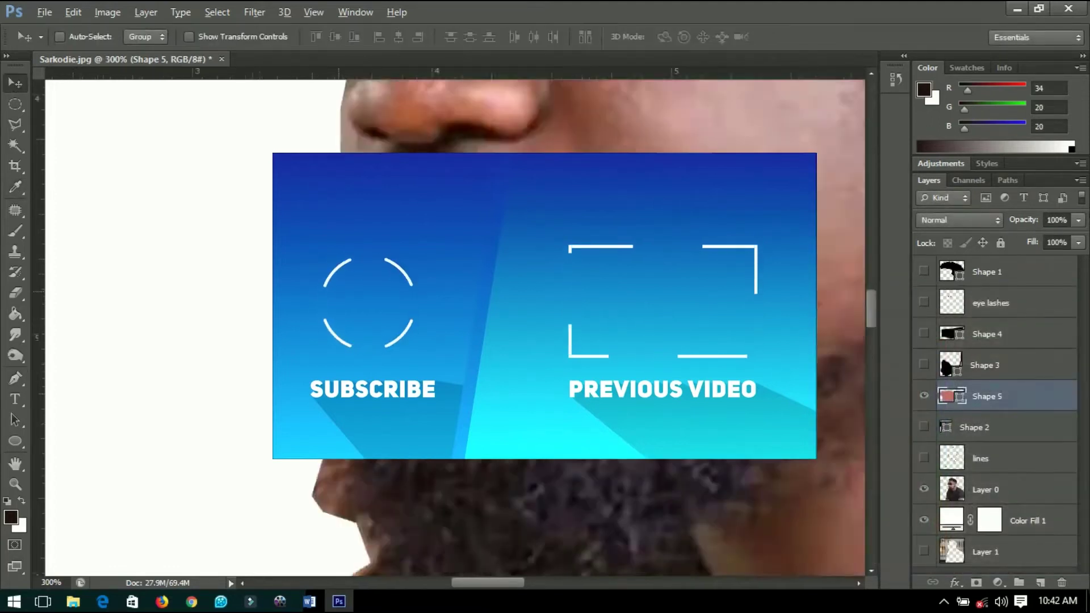
pyautogui.hotkey('ctrl', '-')
pyautogui.hotkey('ctrl', '-')
pyautogui.hotkey('ctrl', '-')
pyautogui.click(924, 488)
pyautogui.moveTo(923, 459); pyautogui.dragTo(924, 272)
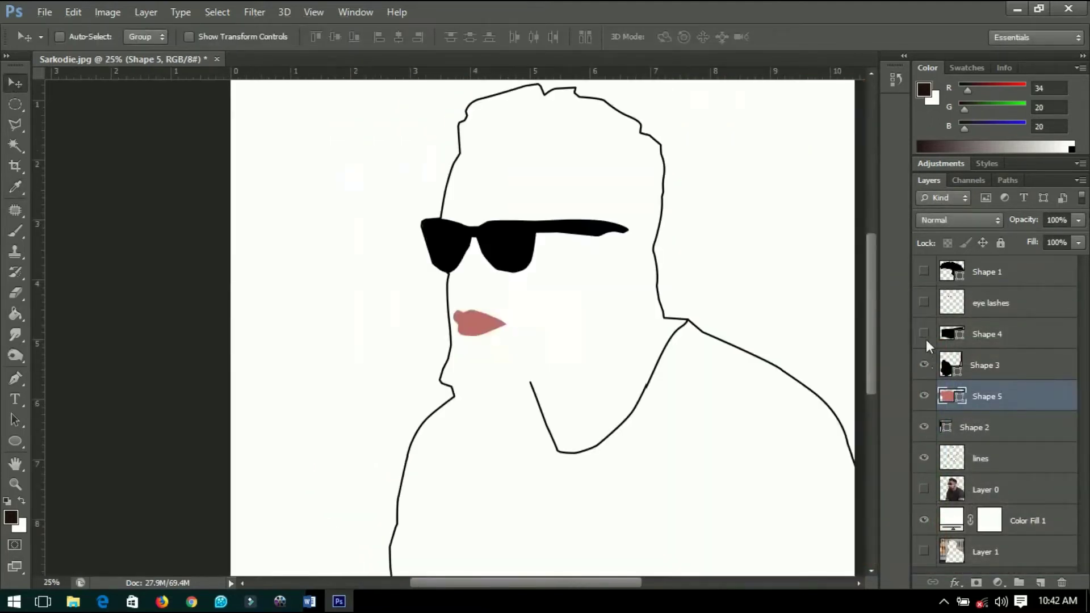
pyautogui.click(987, 373)
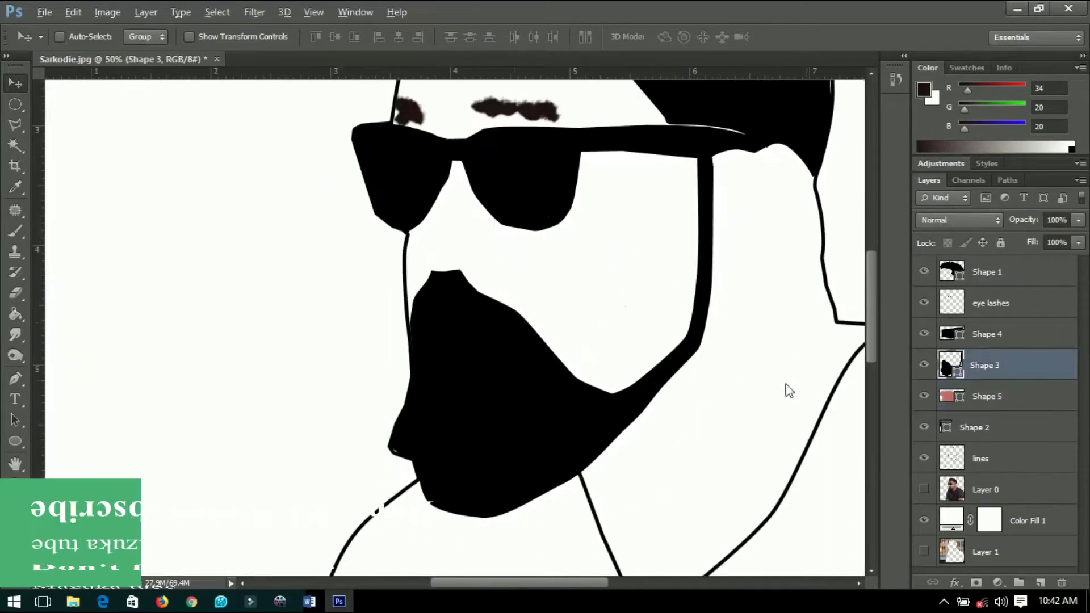
# Duplicate beard Shape 3, rasterize the copy and lower its opacity
pyautogui.rightClick(988, 359)
pyautogui.press('Escape')
pyautogui.hotkey('ctrl', 'j')
pyautogui.rightClick(989, 365)
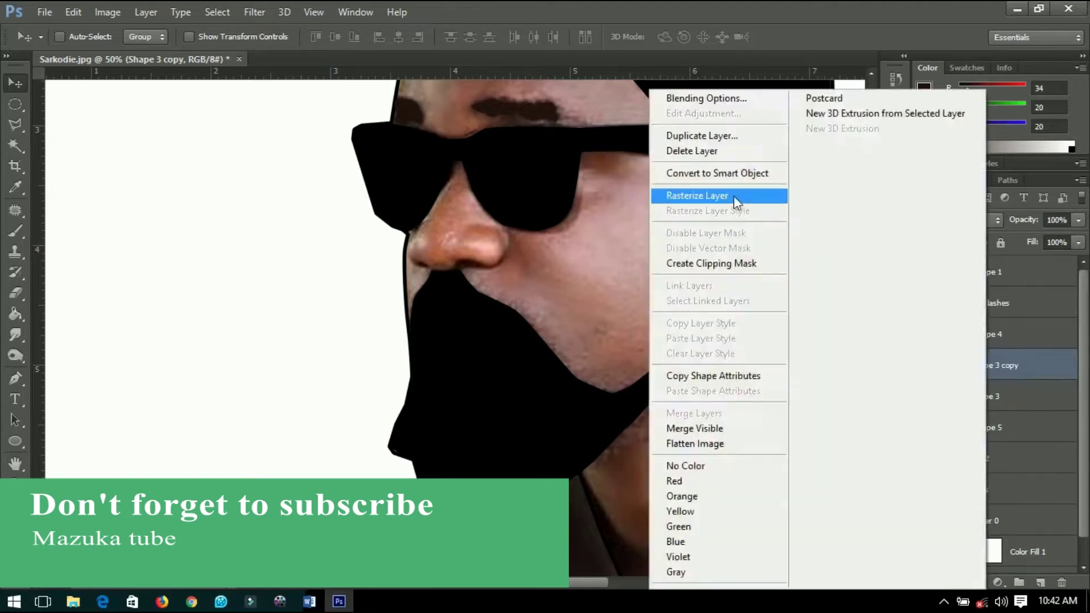
pyautogui.click(675, 195)
pyautogui.moveTo(1026, 225); pyautogui.dragTo(968, 226)
# Hide the lips shape and select the mouth area with the Polygonal Lasso
pyautogui.scroll(1, 431, 365)
pyautogui.scroll(2, 432, 365)
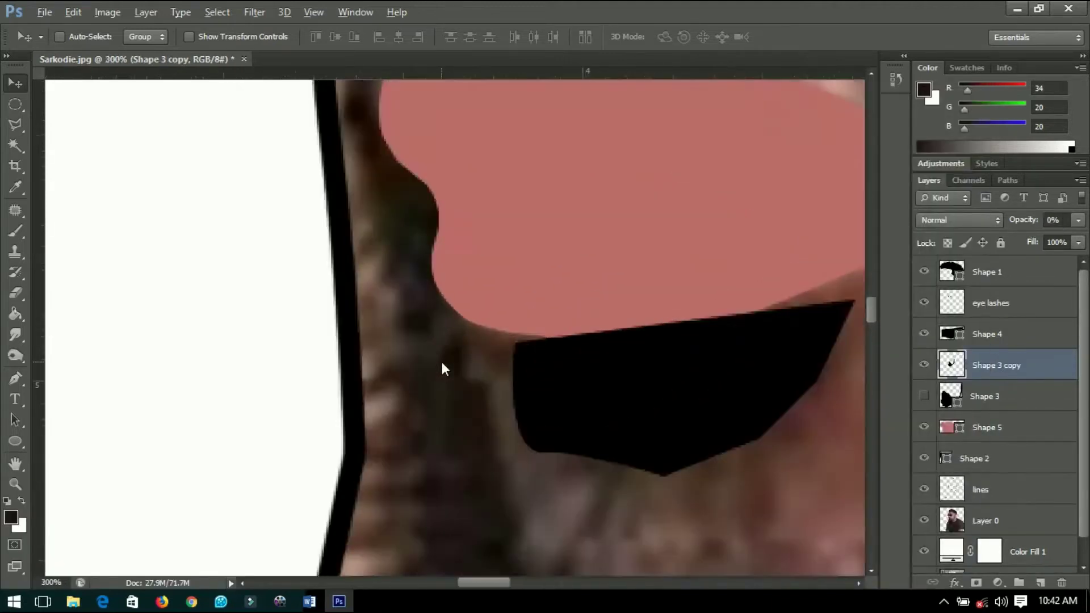
pyautogui.click(924, 426)
pyautogui.press('l')
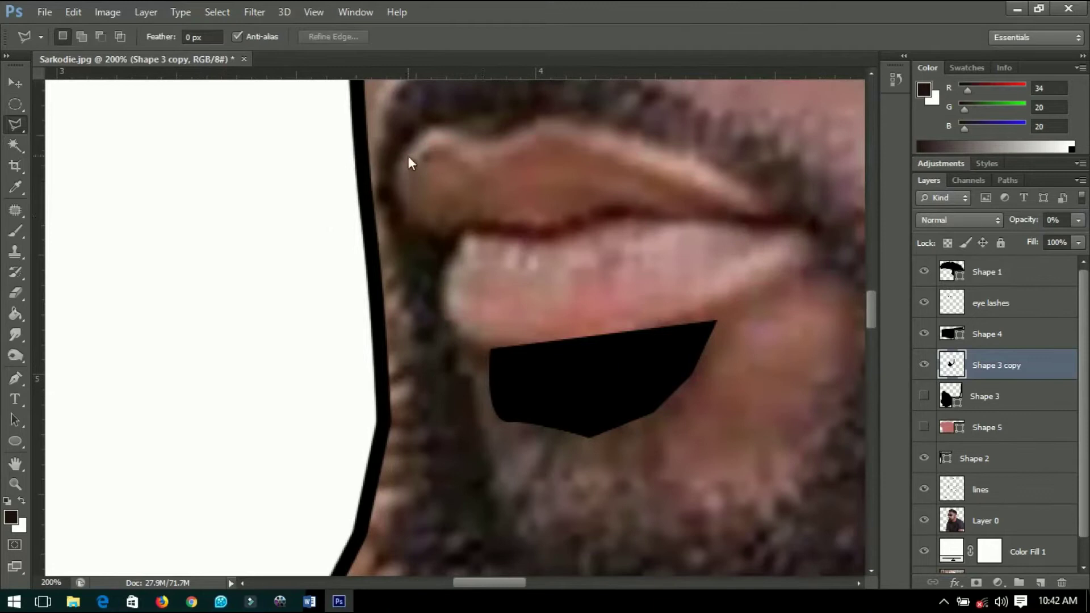
pyautogui.moveTo(456, 340); pyautogui.dragTo(373, 149)
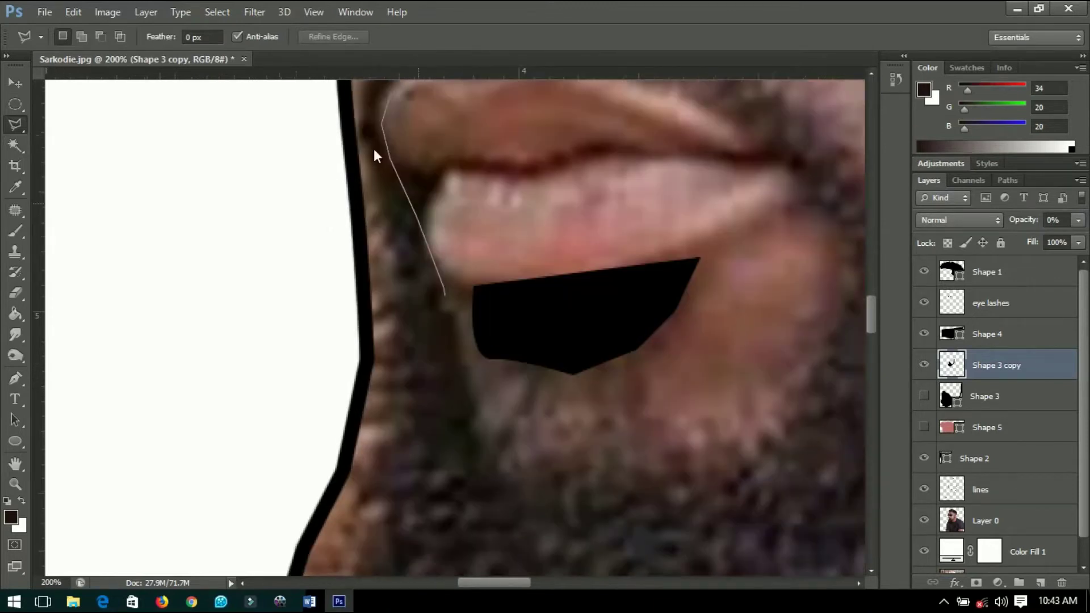
pyautogui.moveTo(518, 298); pyautogui.dragTo(511, 522)
pyautogui.click(511, 524)
pyautogui.click(585, 511)
pyautogui.click(659, 468)
pyautogui.click(712, 400)
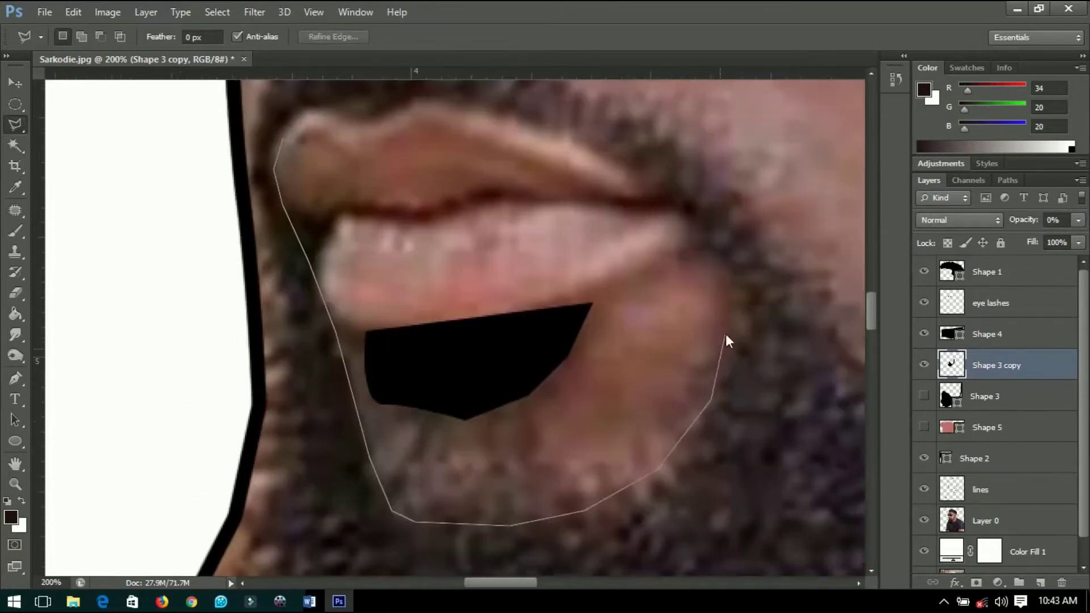
pyautogui.click(302, 116)
# Restore full opacity, delete the mouth area from the beard copy, and hide the photo
pyautogui.press('0')
pyautogui.press('Delete')
pyautogui.hotkey('ctrl', 'd')
pyautogui.hotkey('ctrl', '0')
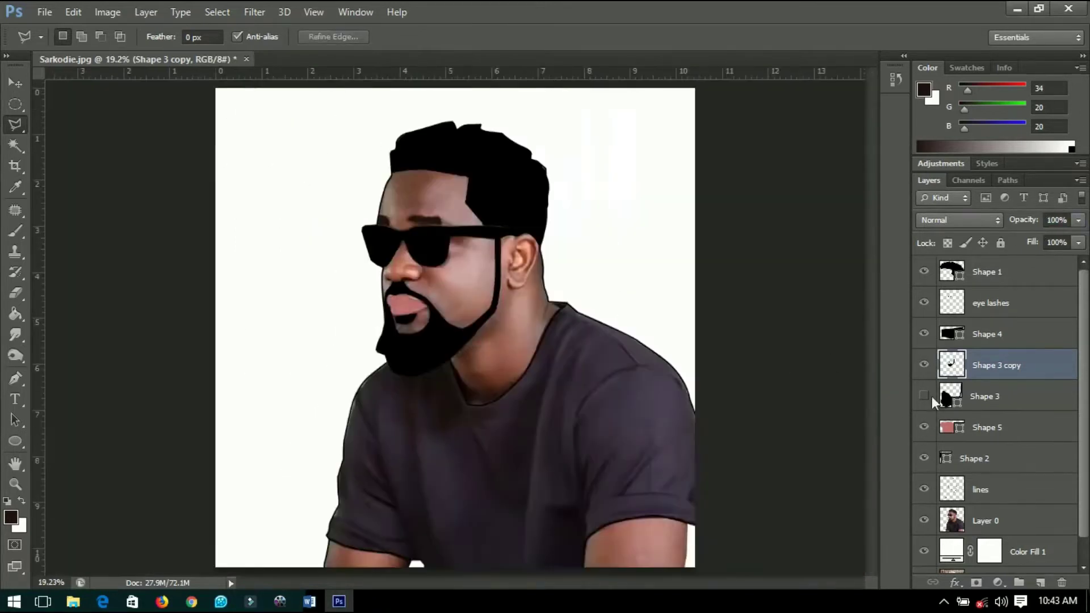
pyautogui.click(924, 520)
# Check the photo and lines layers, then hide Layer 0 to see only the line art
pyautogui.press('v')
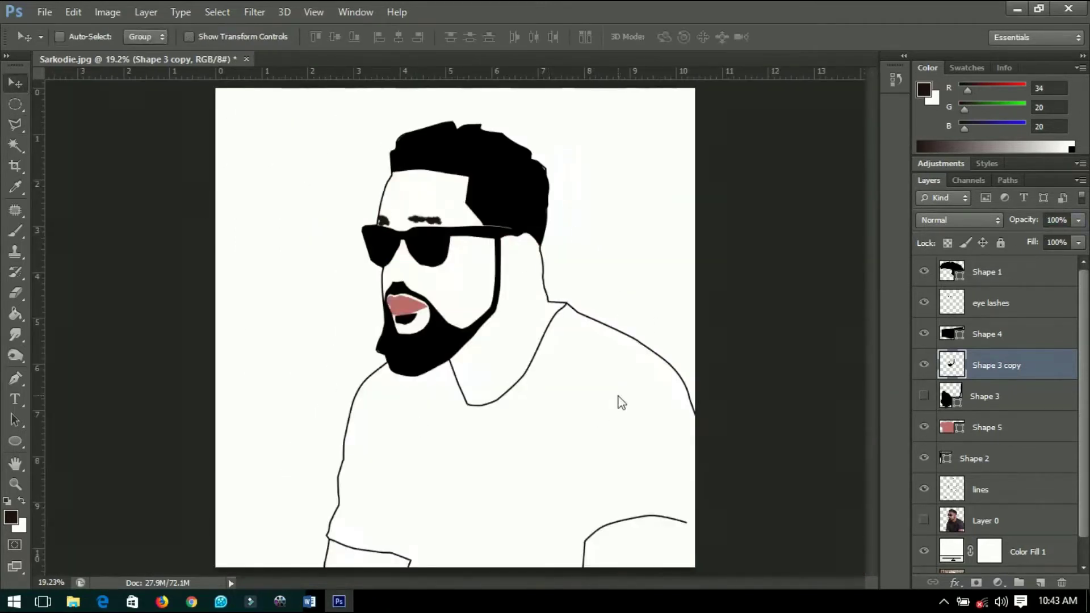
pyautogui.scroll(2, 528, 523)
pyautogui.scroll(-3, 511, 477)
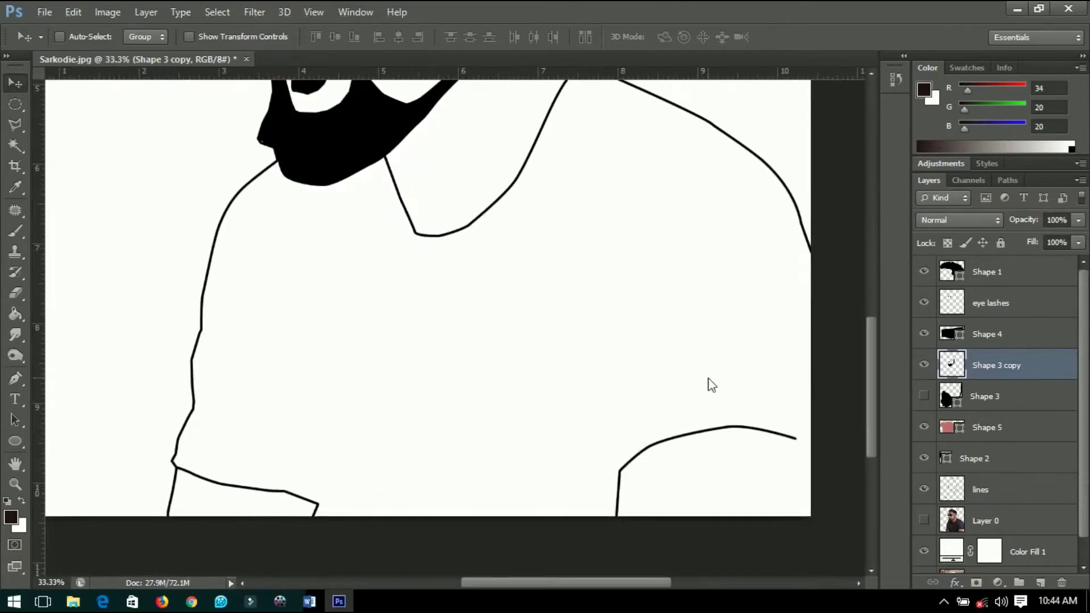
pyautogui.click(923, 520)
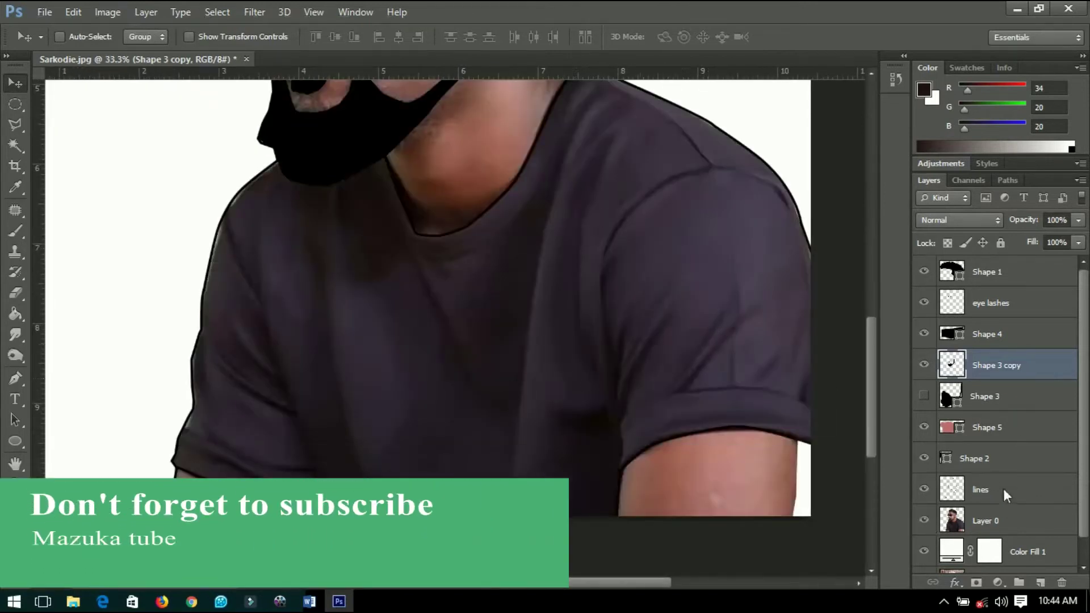
pyautogui.click(1005, 493)
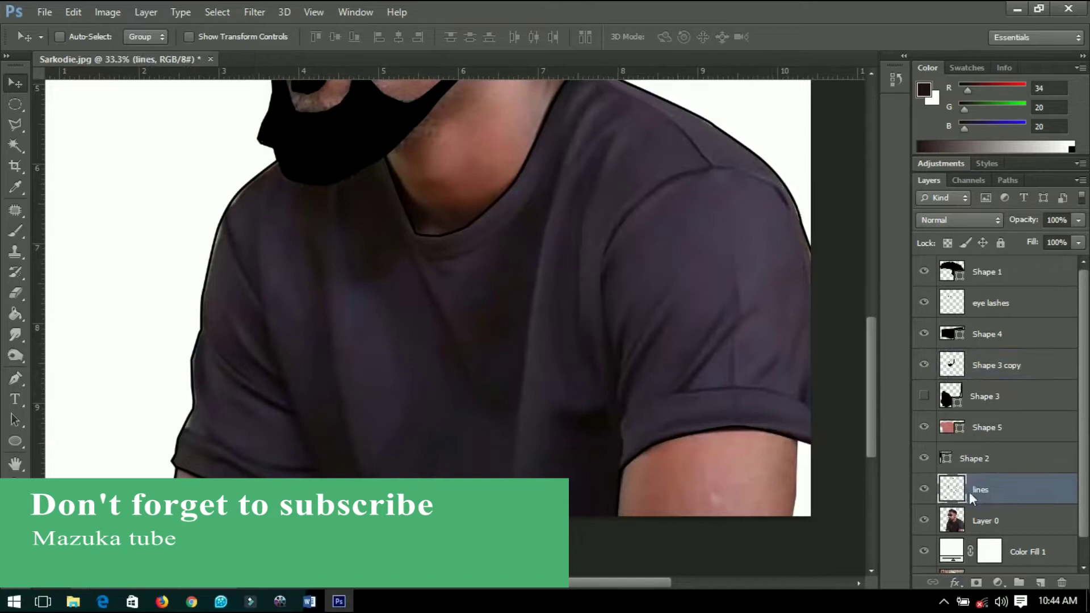
pyautogui.click(999, 523)
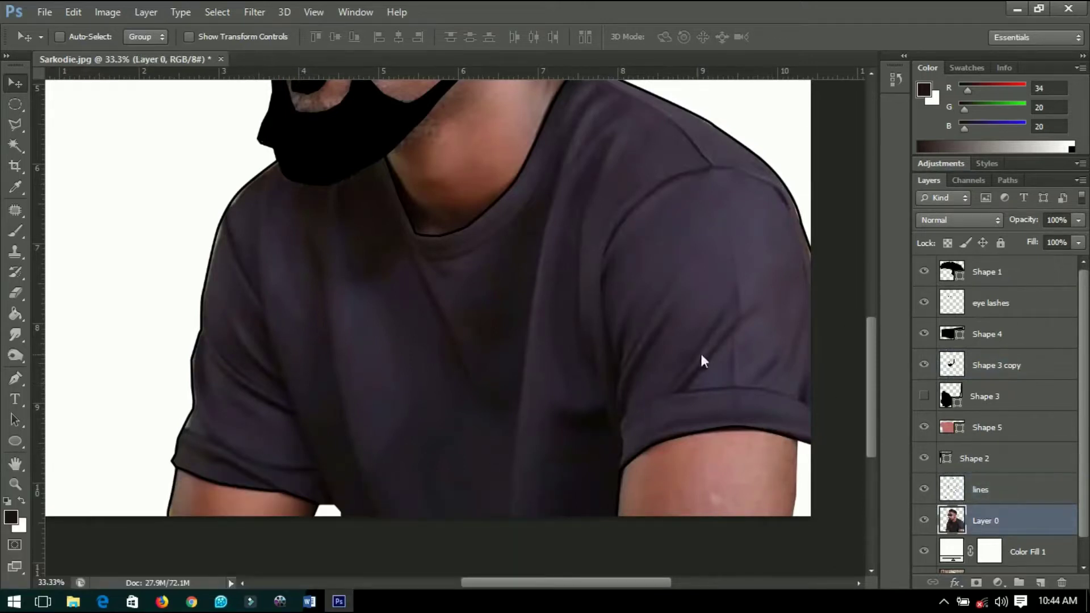
pyautogui.click(924, 520)
# Choose the Pen tool in Shape mode and frame the shirt in view
pyautogui.click(16, 378)
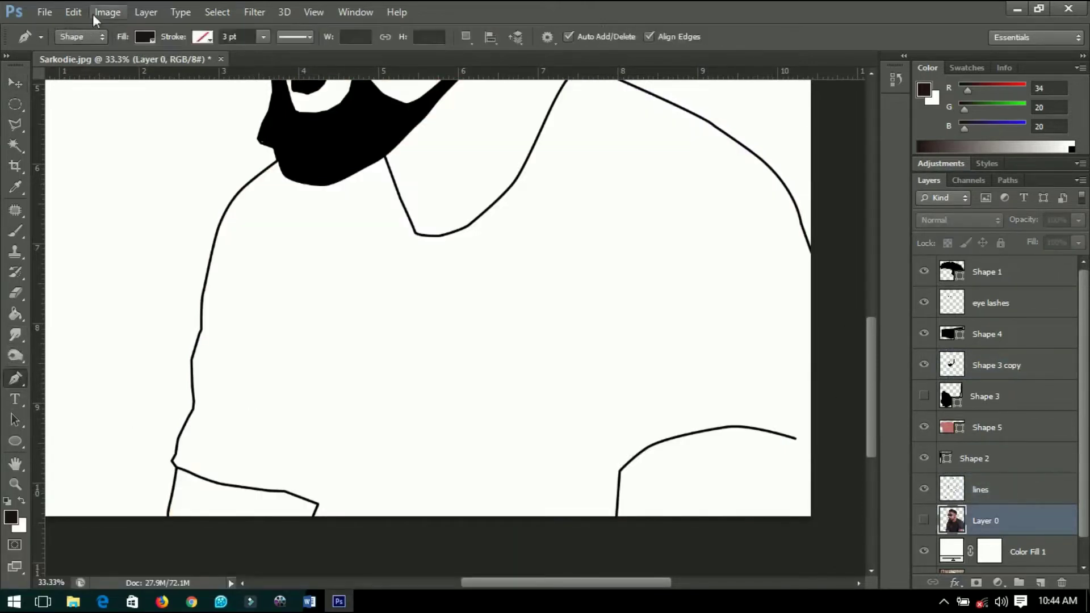
pyautogui.click(91, 39)
pyautogui.click(87, 55)
pyautogui.press('v')
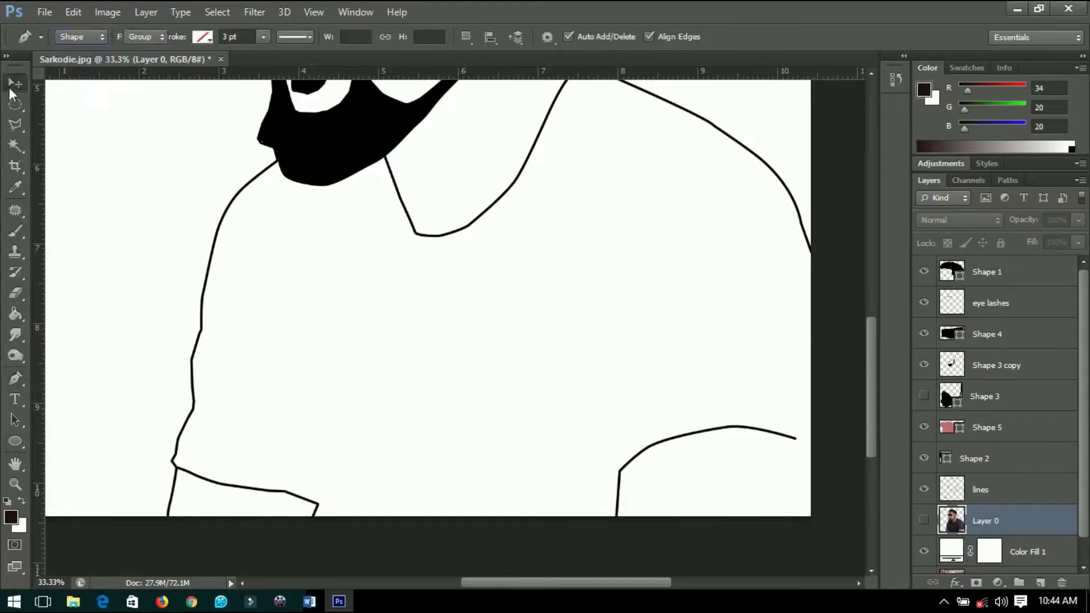
pyautogui.hotkey('ctrl', '+')
pyautogui.hotkey('ctrl', '+')
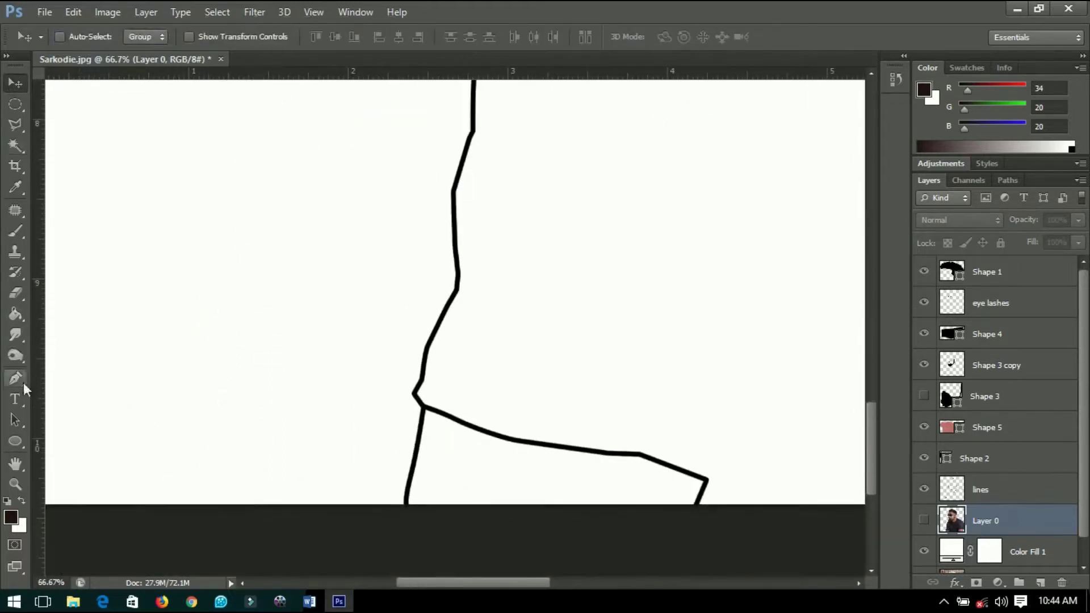
pyautogui.hotkey('ctrl', '-')
pyautogui.hotkey('ctrl', '-')
pyautogui.hotkey('ctrl', '-')
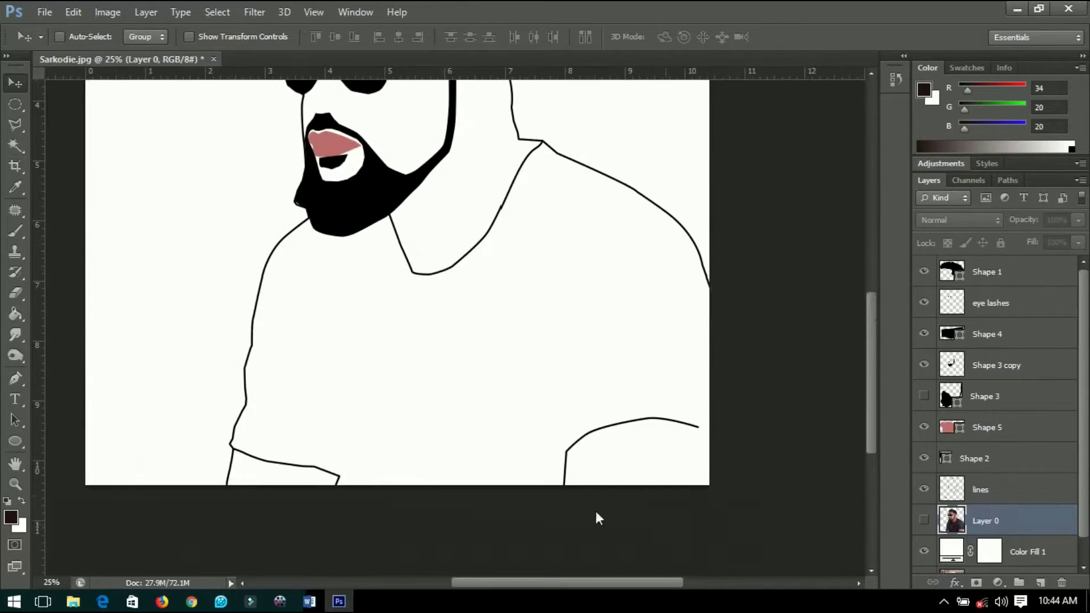
pyautogui.scroll(3, 207, 426)
pyautogui.scroll(1, 206, 426)
# Trace the shirt outline from the bottom left up along its left edge
pyautogui.click(15, 378)
pyautogui.click(158, 449)
pyautogui.click(169, 376)
pyautogui.click(183, 298)
pyautogui.click(171, 276)
pyautogui.click(181, 250)
pyautogui.click(187, 219)
pyautogui.click(228, 129)
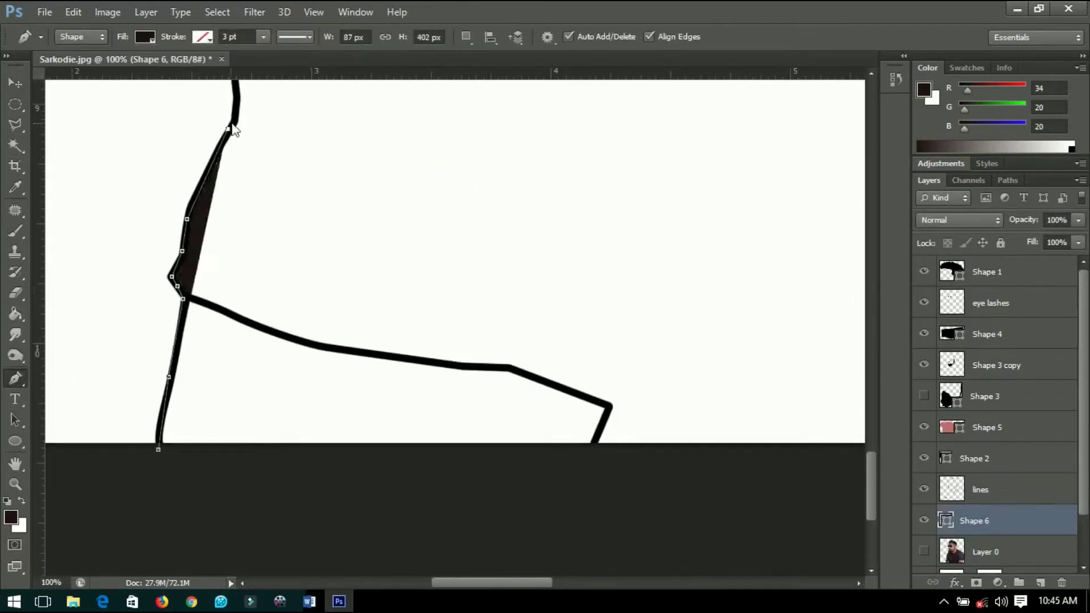
pyautogui.scroll(4, 233, 129)
pyautogui.scroll(8, 261, 264)
# Trace across the shoulder and down the right sleeve to complete shirt Shape 6, then open its fill colour
pyautogui.click(343, 501)
pyautogui.moveTo(372, 359); pyautogui.dragTo(382, 315)
pyautogui.moveTo(433, 196); pyautogui.dragTo(454, 171)
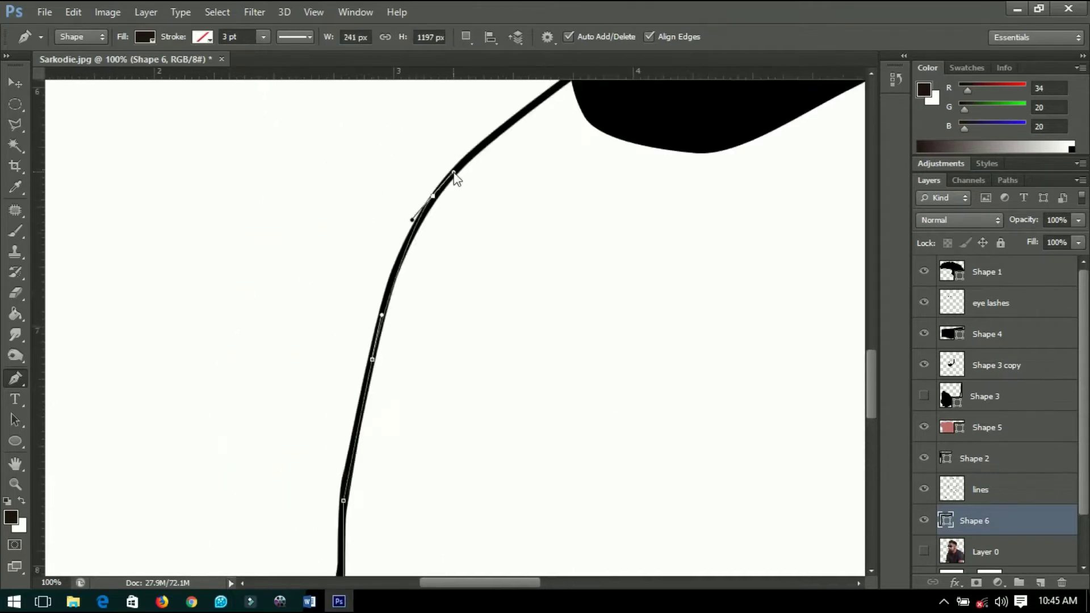
pyautogui.hscroll(5, 454, 176)
pyautogui.click(603, 260)
pyautogui.scroll(-4, 603, 260)
pyautogui.click(545, 312)
pyautogui.hscroll(5, 545, 312)
pyautogui.click(615, 290)
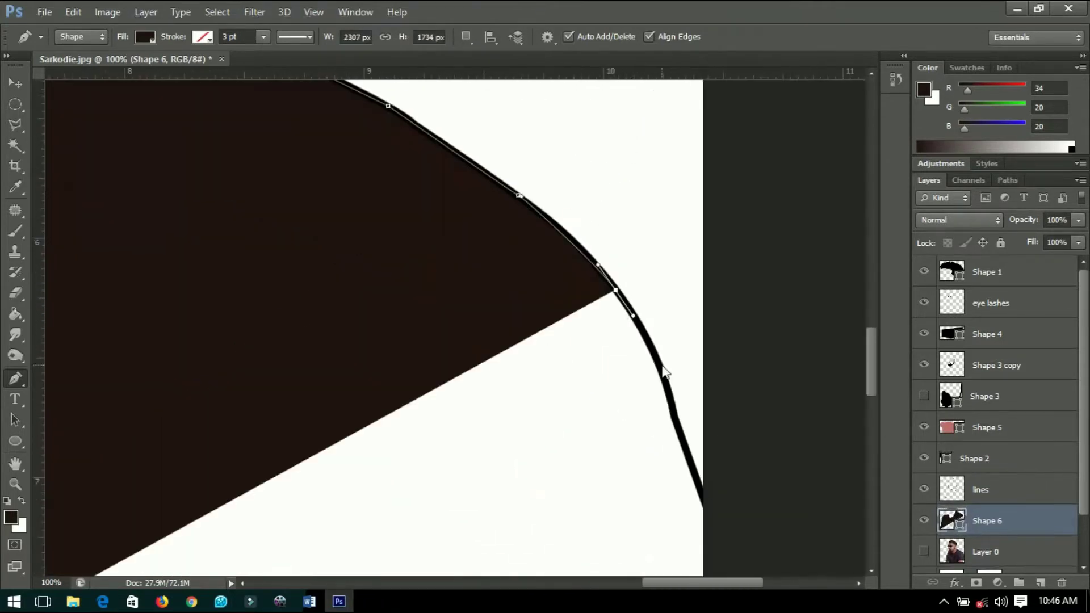
pyautogui.scroll(-5, 663, 475)
pyautogui.hscroll(5, 624, 397)
pyautogui.scroll(-8, 599, 483)
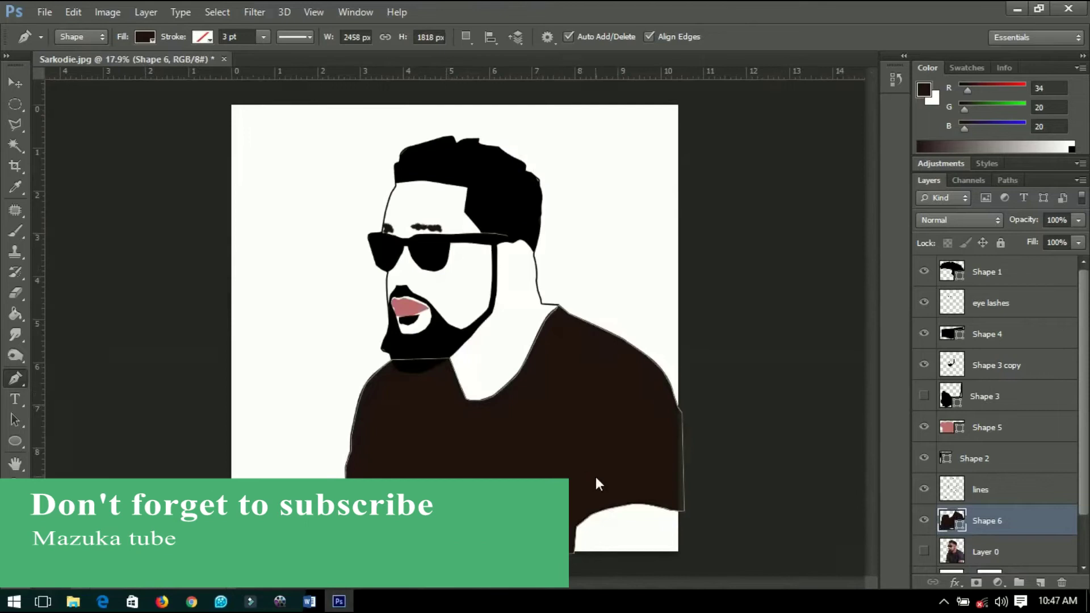
pyautogui.doubleClick(959, 524)
# Set the Shape 6 shirt fill to pure black
pyautogui.moveTo(789, 488); pyautogui.dragTo(783, 542)
pyautogui.click(1053, 323)
pyautogui.press('v')
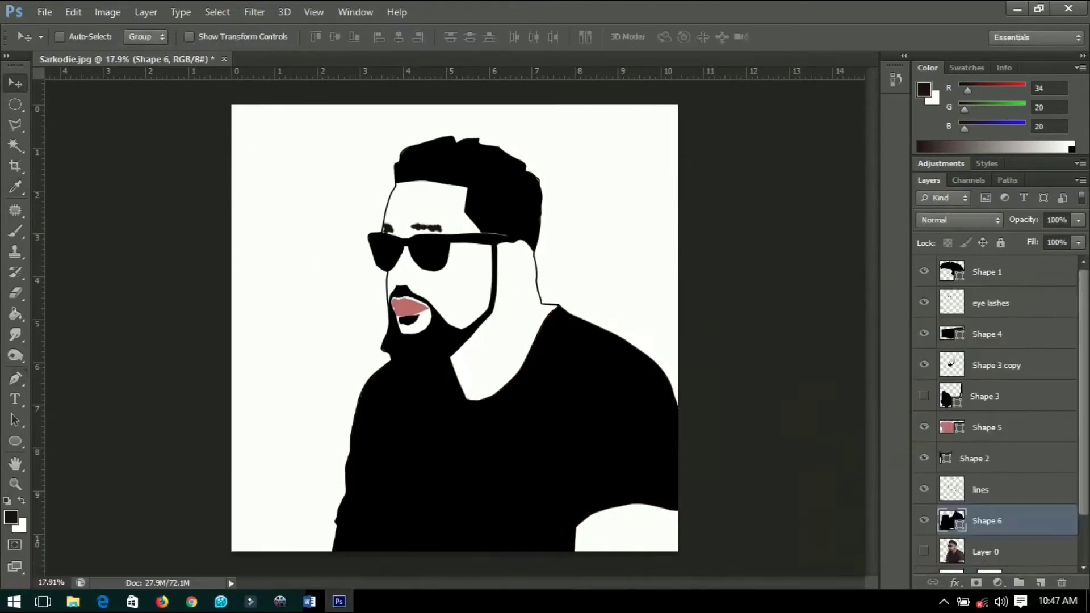
# Duplicate the shirt shape, rasterize the copy and drop its opacity for tracing
pyautogui.hotkey('ctrl', 'j')
pyautogui.rightClick(924, 549)
pyautogui.click(847, 299)
pyautogui.press('0')
pyautogui.press('0')
# Lasso the forearm below the sleeve and delete it from the shirt copy at full opacity
pyautogui.scroll(2, 334, 540)
pyautogui.scroll(2, 426, 422)
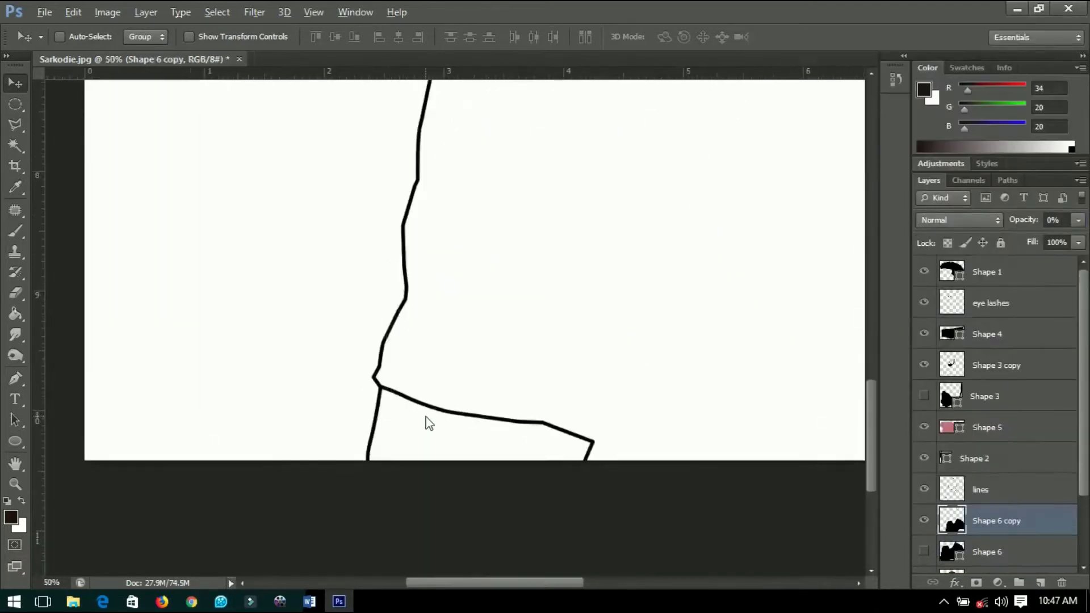
pyautogui.scroll(1, 318, 465)
pyautogui.hscroll(-2, 319, 465)
pyautogui.press('l')
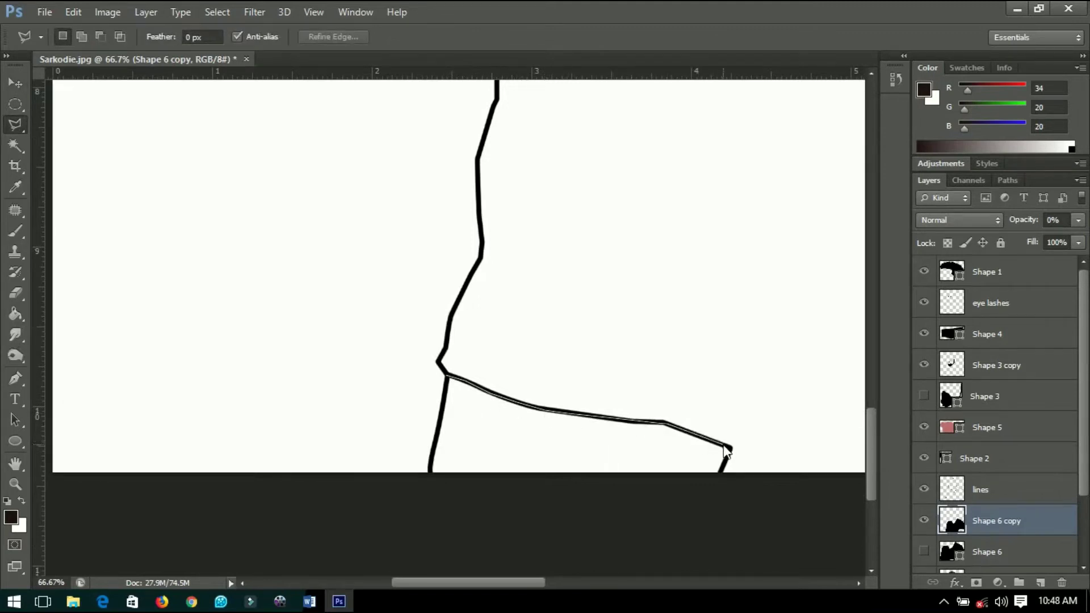
pyautogui.click(718, 481)
pyautogui.click(406, 522)
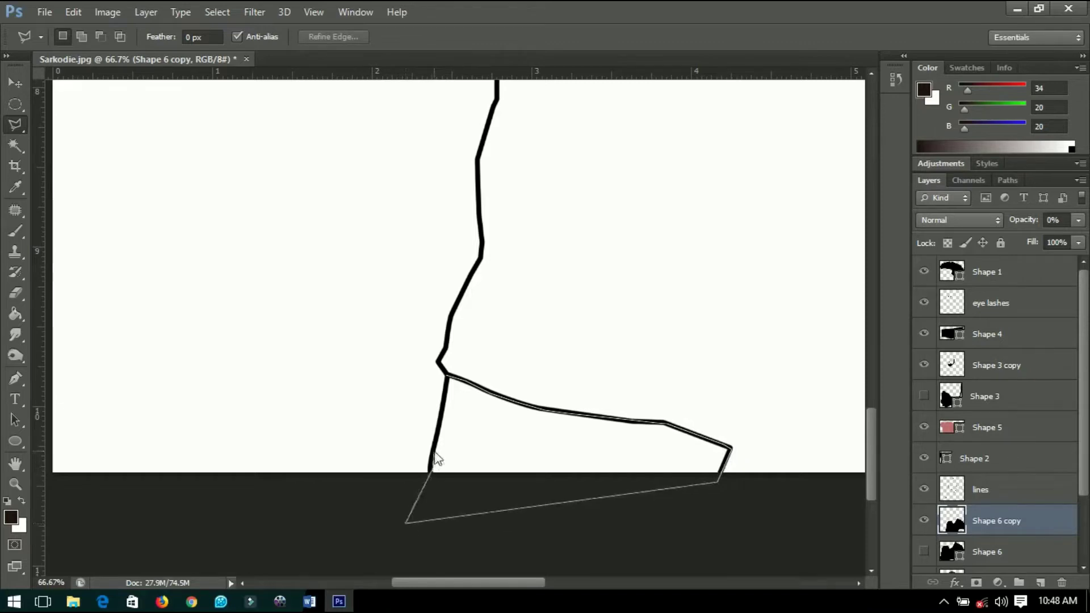
pyautogui.click(447, 376)
pyautogui.moveTo(1023, 219); pyautogui.dragTo(1078, 221)
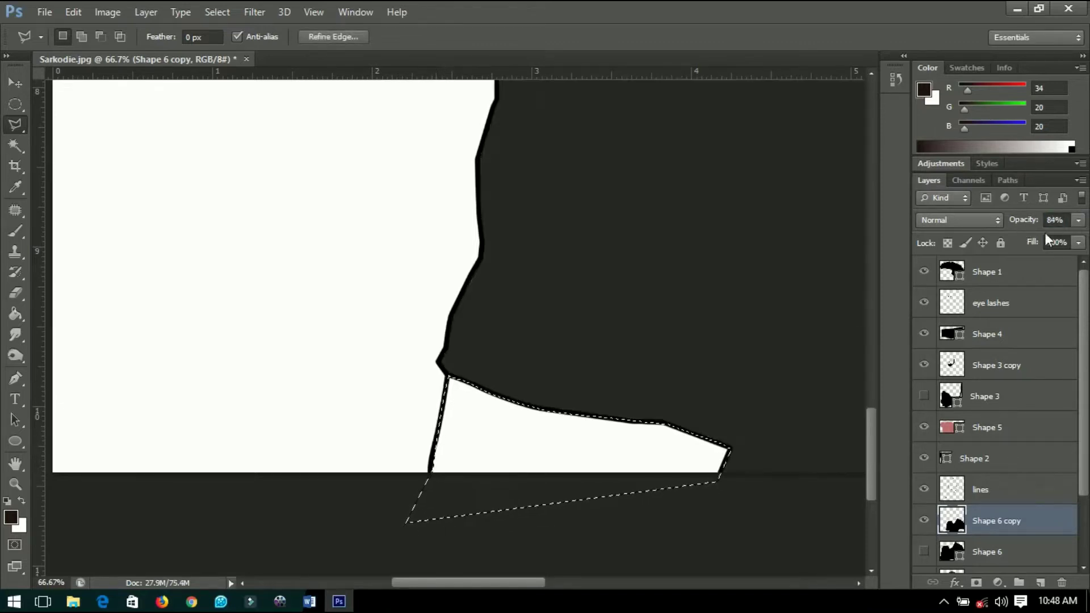
pyautogui.hotkey('ctrl', '0')
# Fit the image on screen and turn Layer 0's visibility back on
pyautogui.press('v')
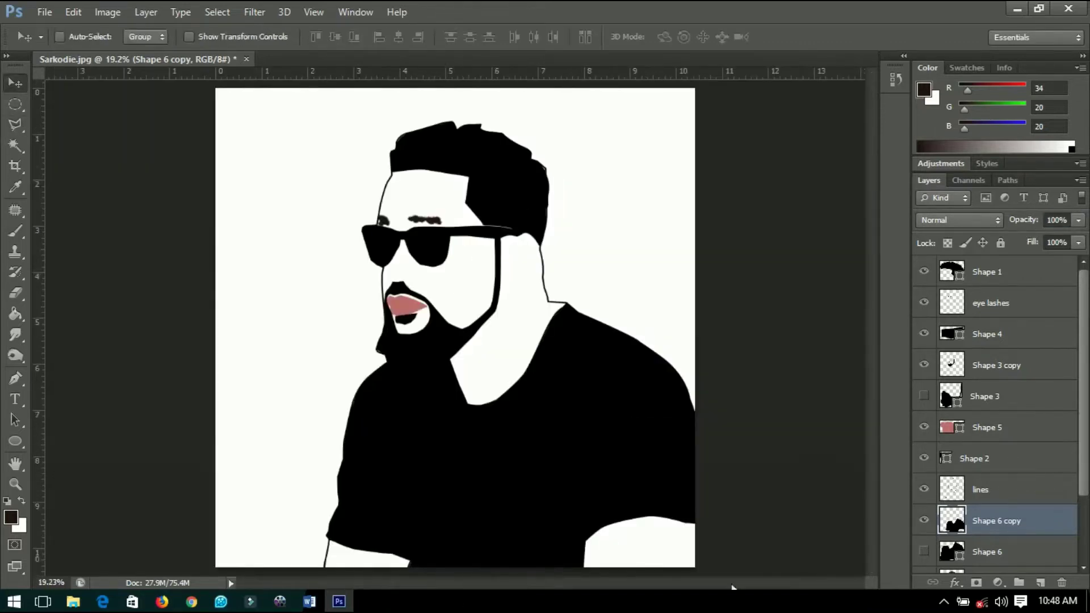
pyautogui.scroll(-3, 936, 496)
pyautogui.click(924, 496)
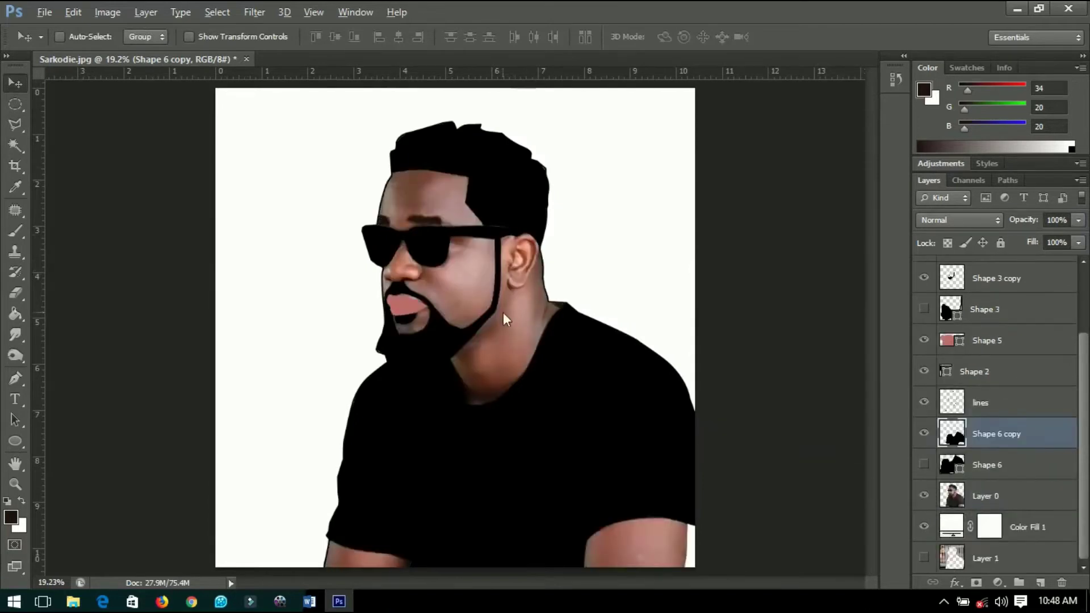
# Above Shape 2, trace the ear's outer outline as a new Pen shape
pyautogui.scroll(3, 507, 319)
pyautogui.scroll(2, 511, 284)
pyautogui.scroll(2, 1007, 459)
pyautogui.click(1007, 459)
pyautogui.scroll(2, 676, 308)
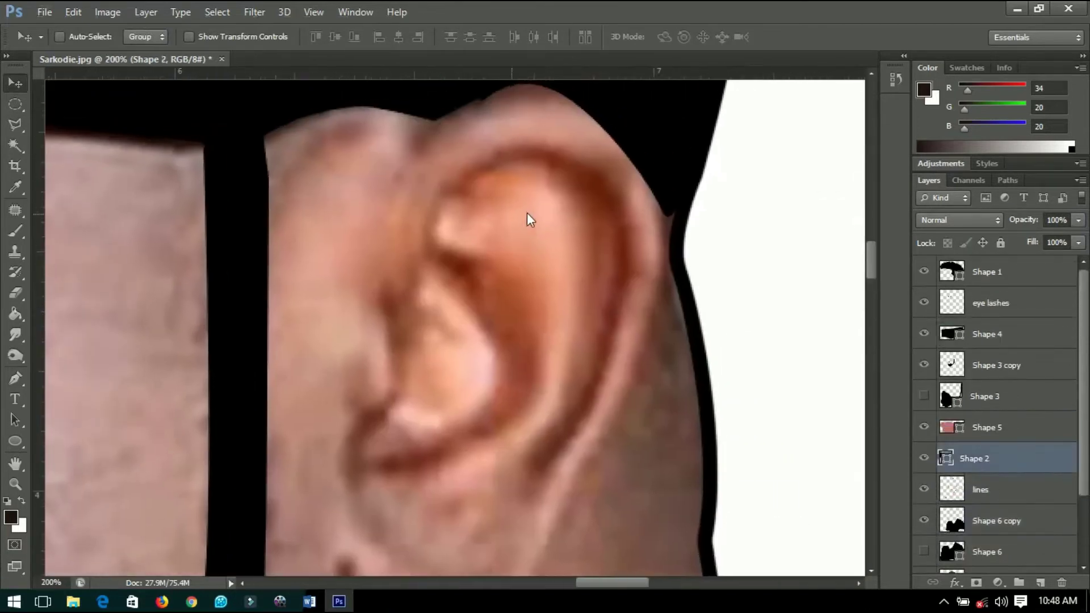
pyautogui.press('p')
pyautogui.click(448, 182)
pyautogui.click(489, 154)
pyautogui.click(571, 154)
pyautogui.click(598, 169)
pyautogui.moveTo(627, 276); pyautogui.dragTo(615, 312)
pyautogui.moveTo(552, 454); pyautogui.dragTo(527, 471)
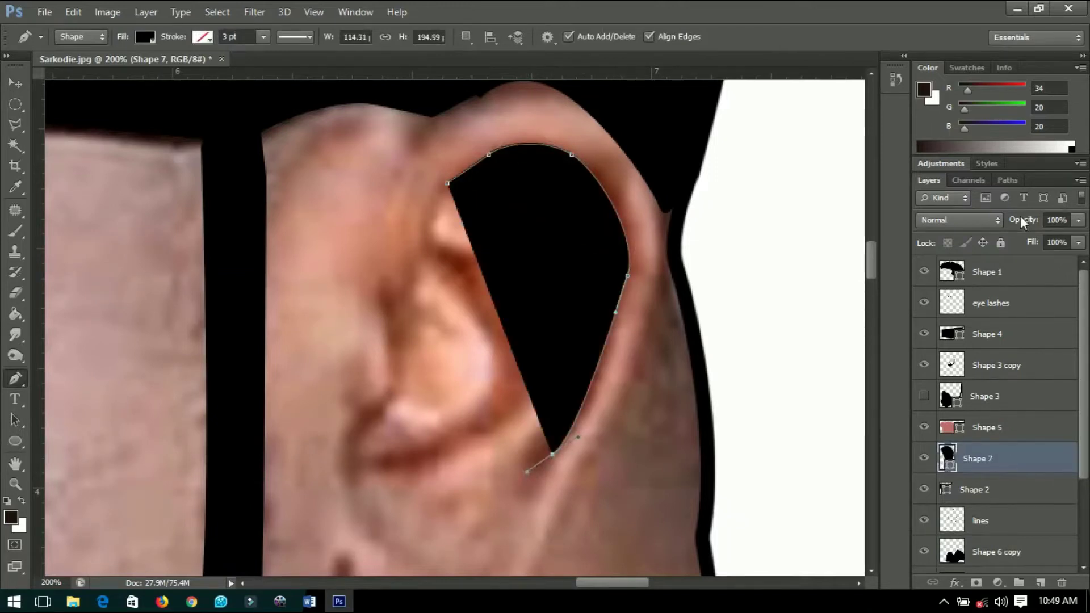
# Close the ear shape and fill it with a brown sampled from the ear
pyautogui.moveTo(1021, 221); pyautogui.dragTo(550, 440)
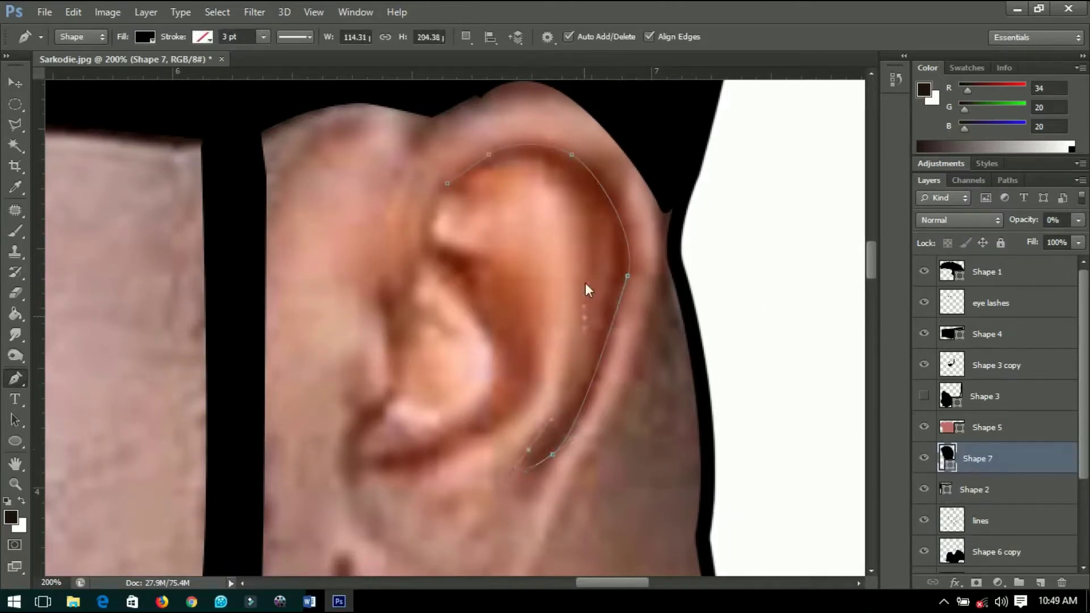
pyautogui.click(447, 184)
pyautogui.doubleClick(946, 458)
pyautogui.click(588, 189)
pyautogui.click(1065, 324)
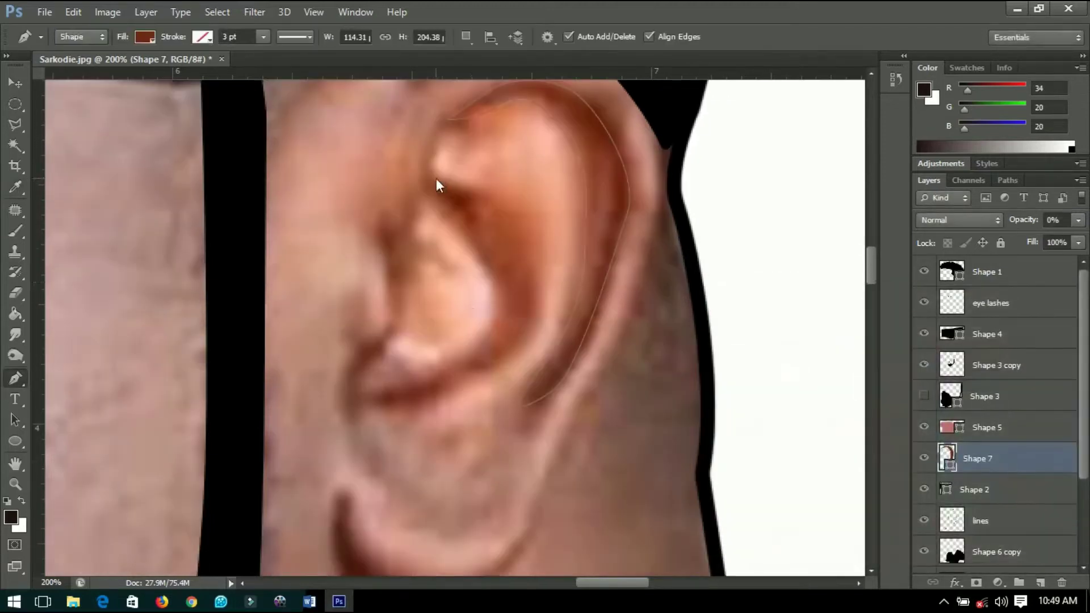
# Trace the ear's inner rim as another shape
pyautogui.click(434, 179)
pyautogui.click(465, 203)
pyautogui.click(497, 260)
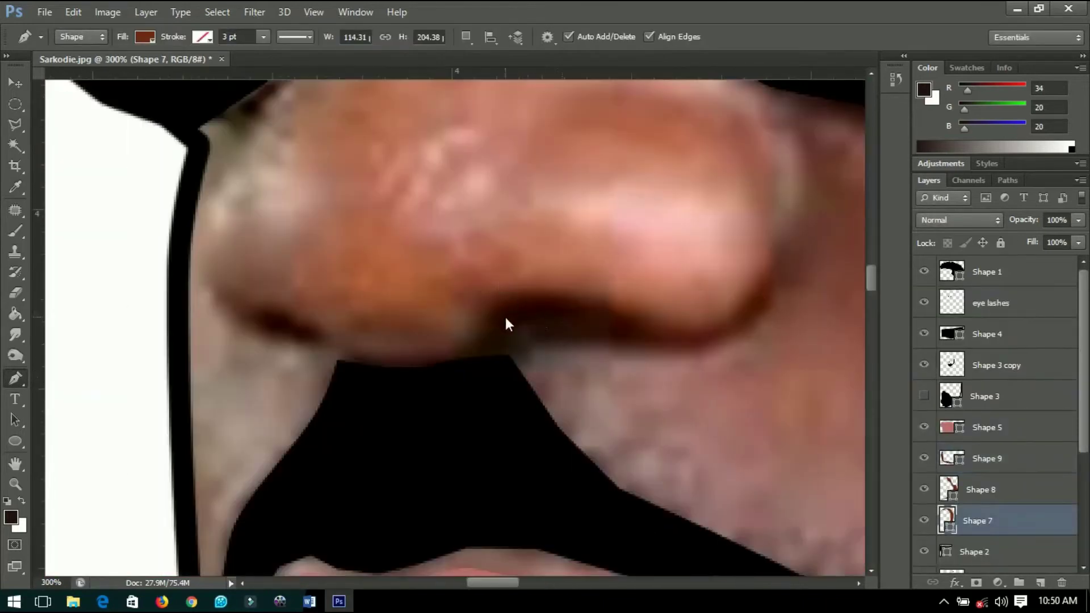
# Trace the curved nose outline, then hide the original photo layer
pyautogui.click(488, 310)
pyautogui.moveTo(519, 293); pyautogui.dragTo(546, 290)
pyautogui.click(607, 308)
pyautogui.moveTo(608, 307); pyautogui.dragTo(635, 322)
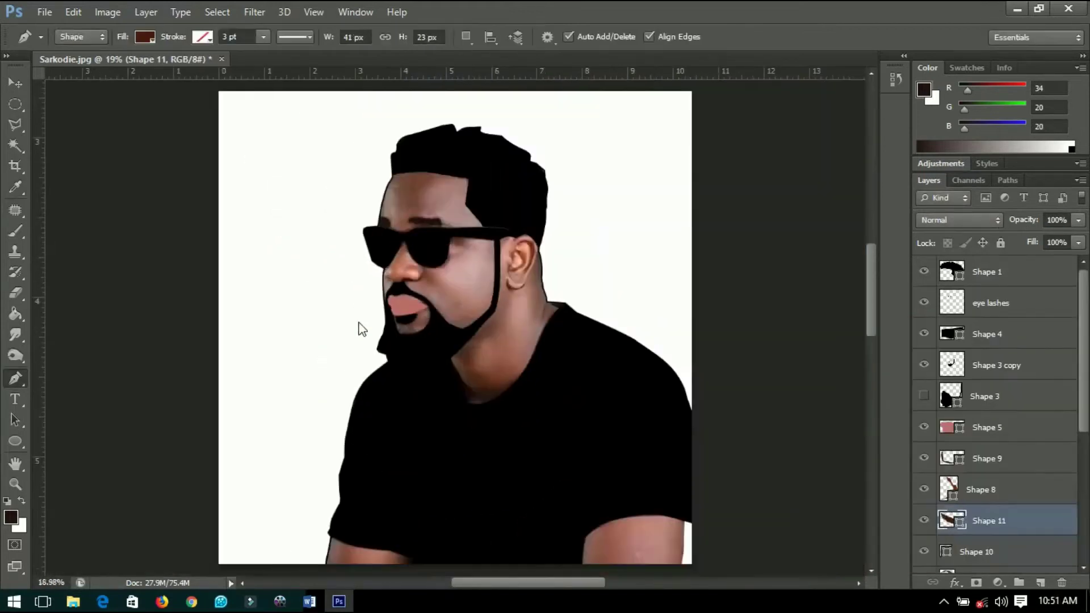
pyautogui.scroll(-5, 974, 505)
pyautogui.click(925, 496)
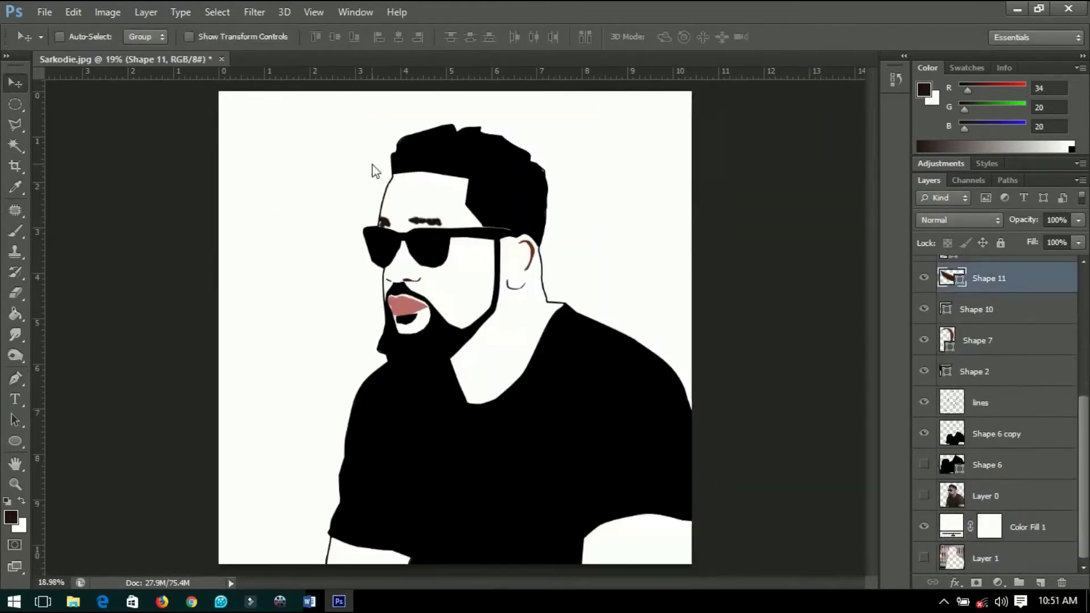
# Restore Shape 8 to full opacity and select Layer 0
pyautogui.scroll(2, 988, 284)
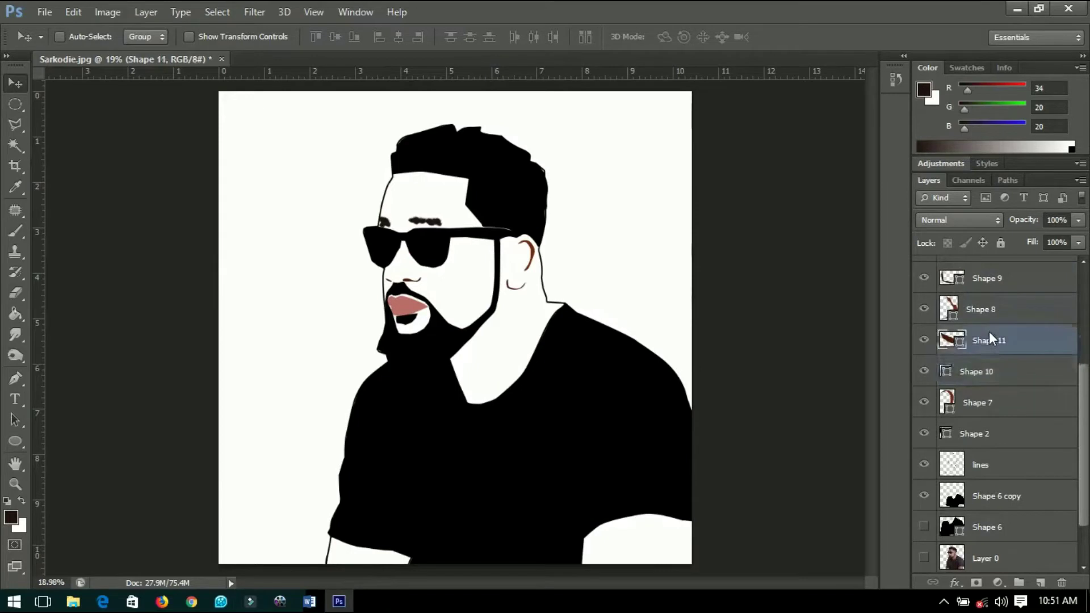
pyautogui.click(992, 311)
pyautogui.press('9')
pyautogui.press('4')
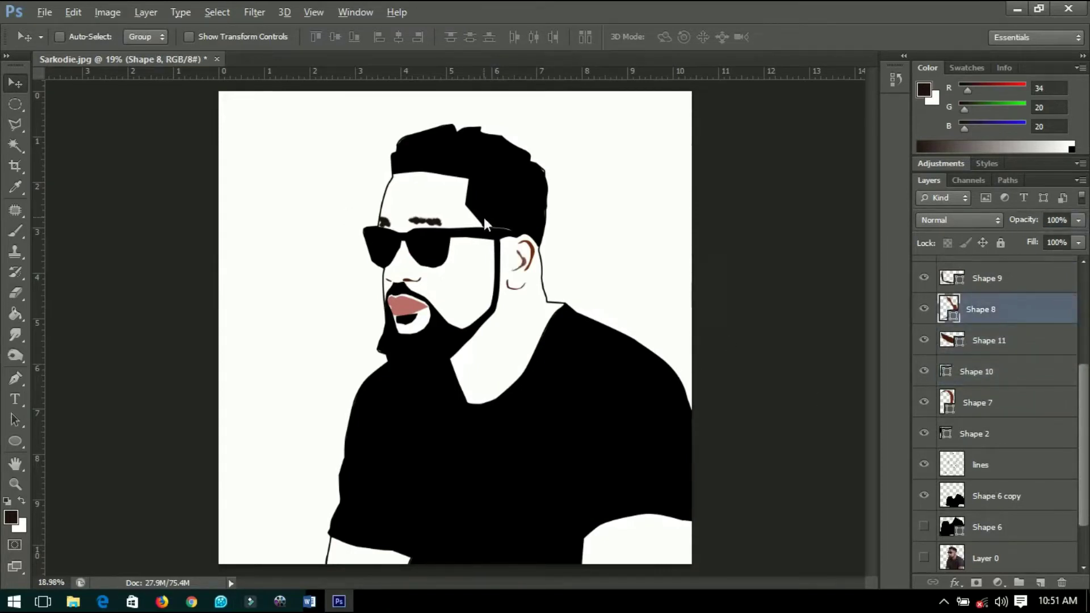
pyautogui.scroll(5, 411, 301)
pyautogui.scroll(-2, 999, 488)
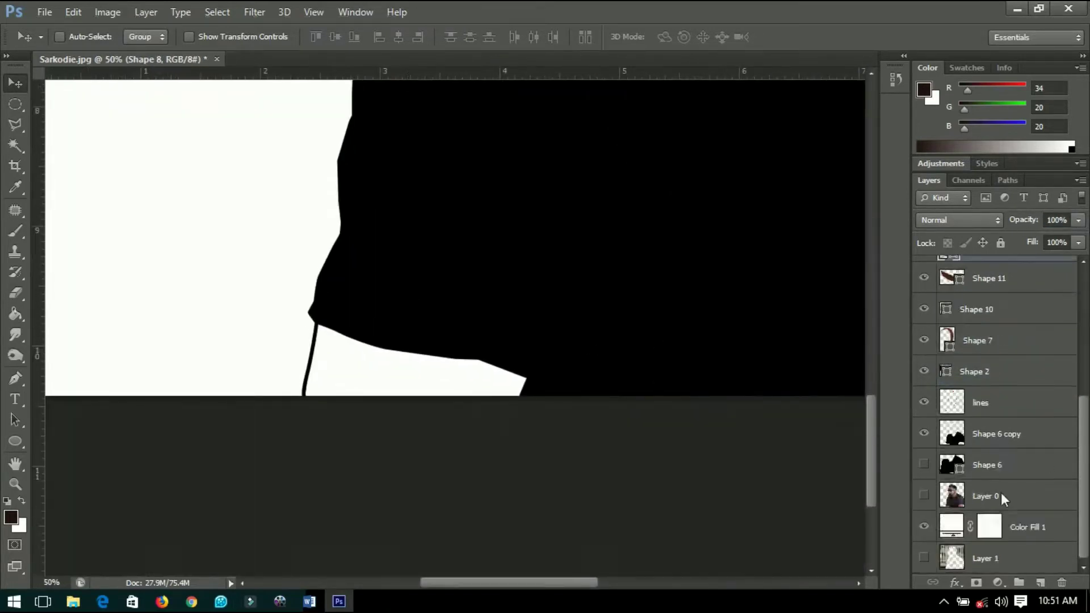
pyautogui.click(1016, 497)
# With the Pen tool active, set the foreground colour to orange #e49753
pyautogui.press('p')
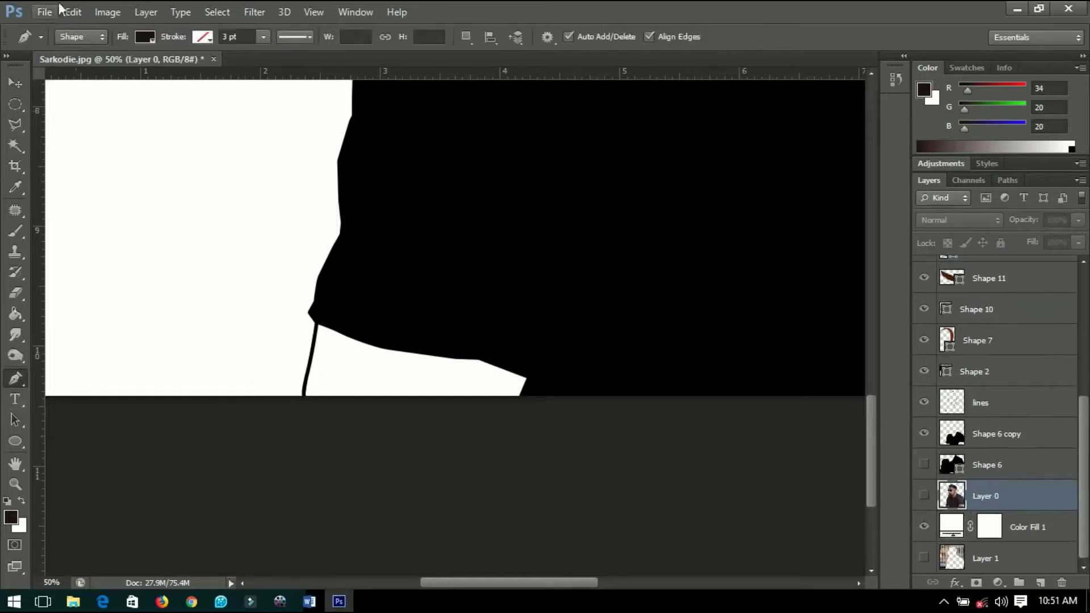
pyautogui.click(10, 516)
pyautogui.click(836, 471)
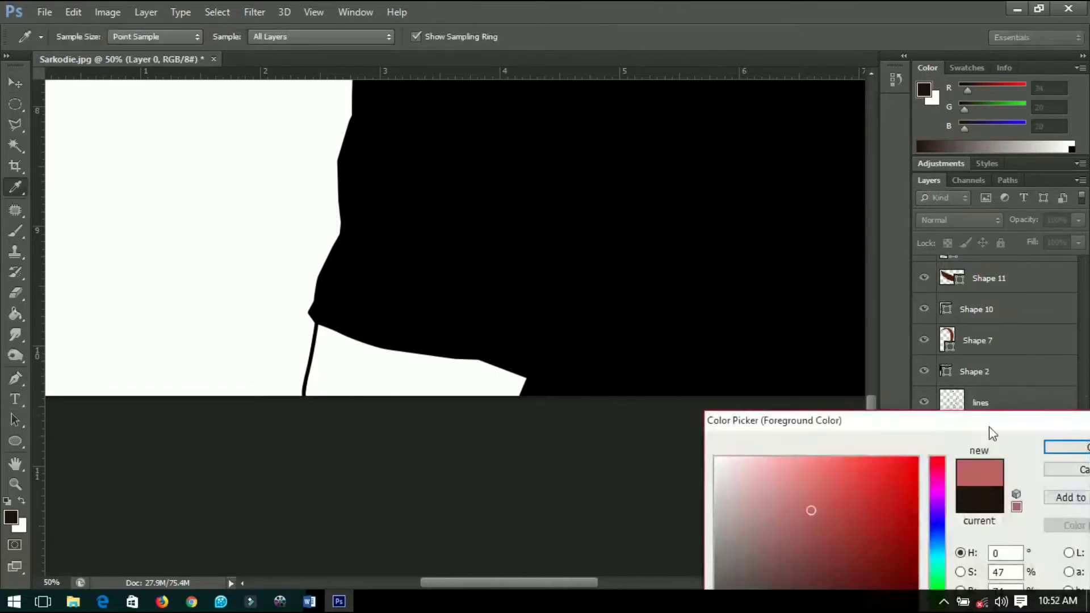
pyautogui.moveTo(821, 292); pyautogui.dragTo(722, 254)
pyautogui.click(749, 459)
pyautogui.click(655, 307)
pyautogui.click(897, 275)
# Start the skin shape by outlining along the arm
pyautogui.scroll(1, 309, 414)
pyautogui.scroll(2, 309, 415)
pyautogui.click(561, 382)
pyautogui.click(588, 234)
pyautogui.click(614, 84)
pyautogui.moveTo(624, 106); pyautogui.dragTo(507, 268)
pyautogui.scroll(-2, 507, 269)
pyautogui.scroll(-1, 500, 272)
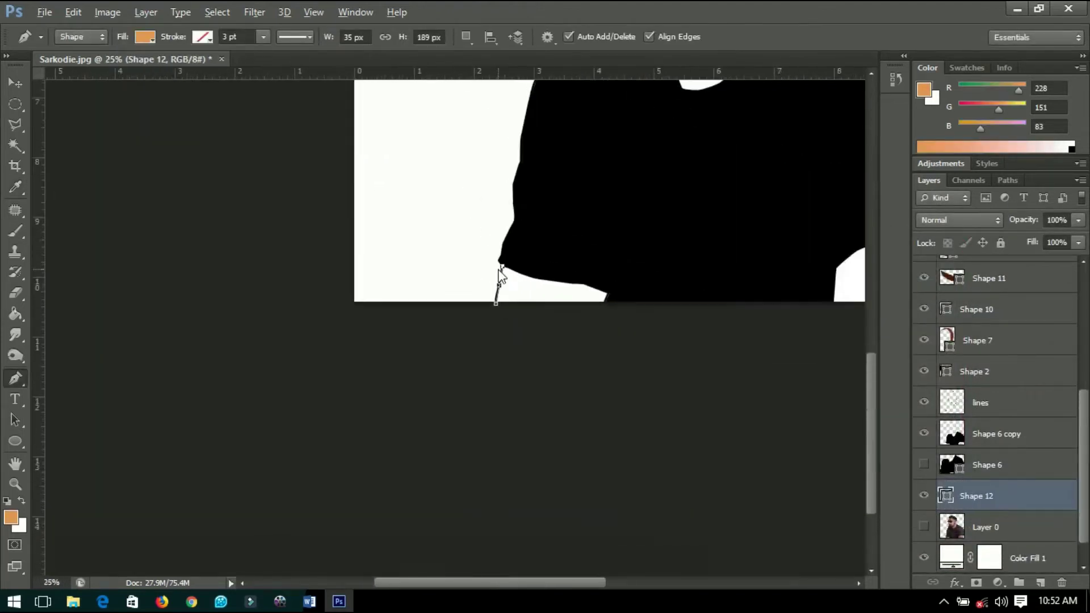
pyautogui.scroll(-3, 499, 280)
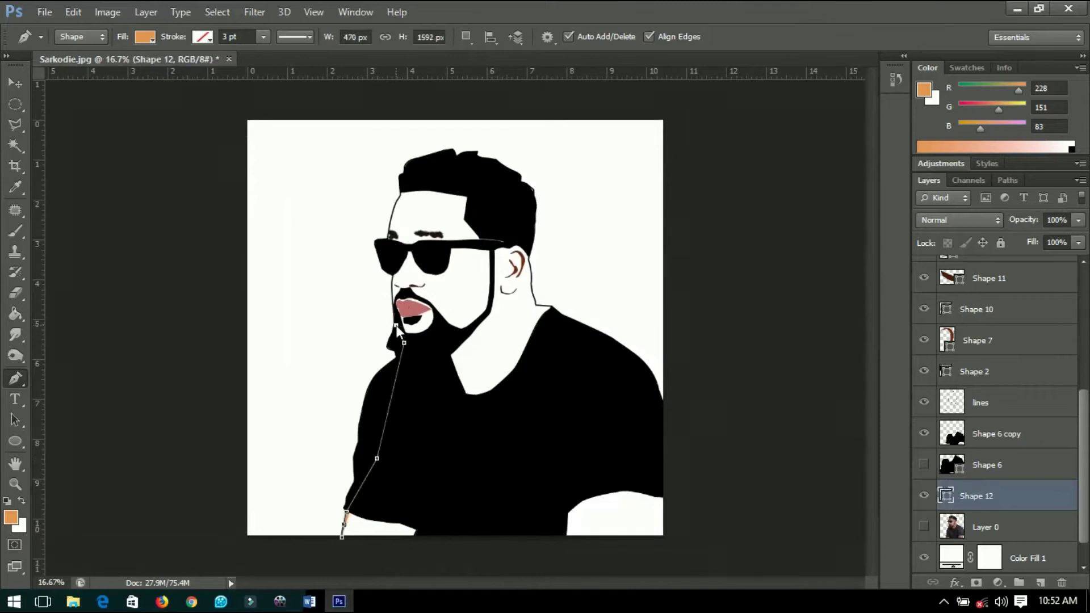
pyautogui.scroll(6, 396, 325)
# Continue the skin outline up the beard, moustache, glasses and head, then leave the Pen tool
pyautogui.click(375, 254)
pyautogui.scroll(5, 386, 227)
pyautogui.click(402, 180)
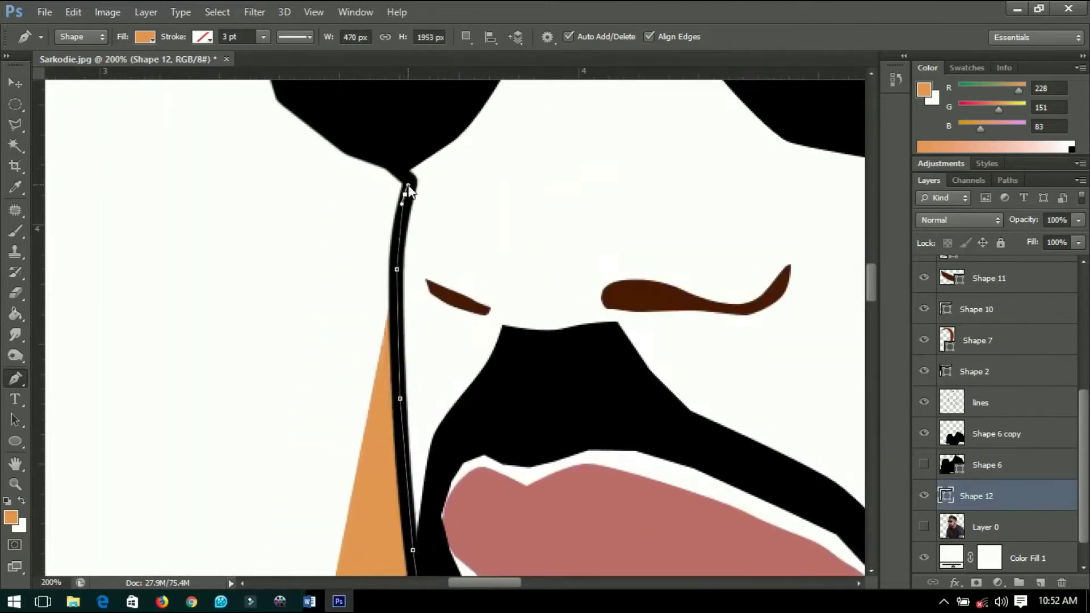
pyautogui.scroll(-1, 400, 170)
pyautogui.scroll(-1, 461, 454)
pyautogui.scroll(3, 461, 452)
pyautogui.scroll(2, 442, 339)
pyautogui.click(486, 329)
pyautogui.scroll(3, 535, 179)
pyautogui.scroll(-1, 535, 180)
pyautogui.scroll(3, 523, 133)
pyautogui.moveTo(424, 359); pyautogui.dragTo(437, 334)
pyautogui.scroll(1, 499, 110)
pyautogui.scroll(5, 487, 247)
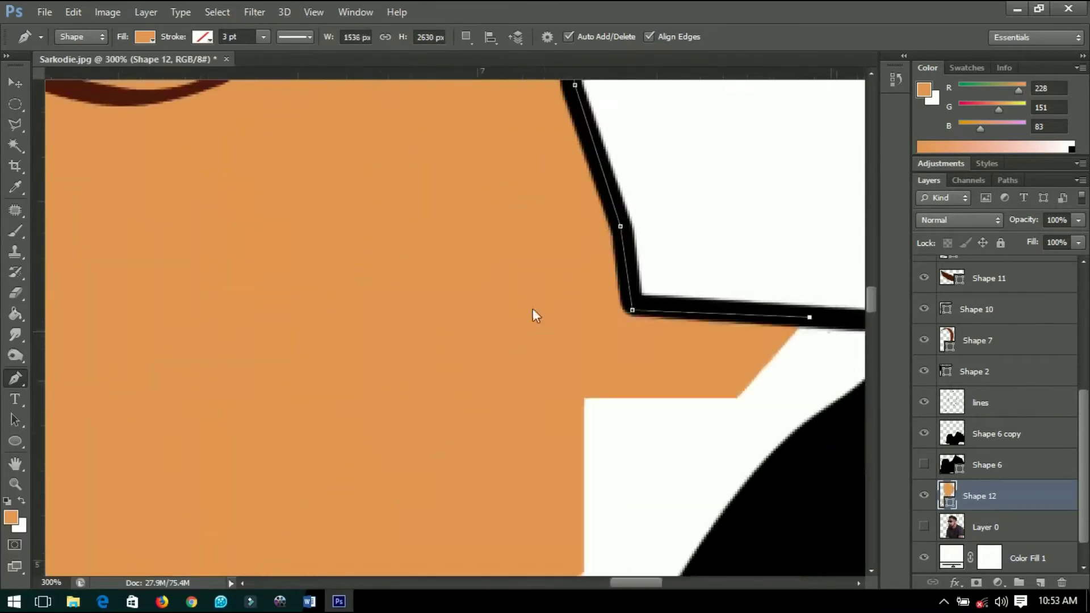
pyautogui.press('v')
pyautogui.scroll(-5, 71, 170)
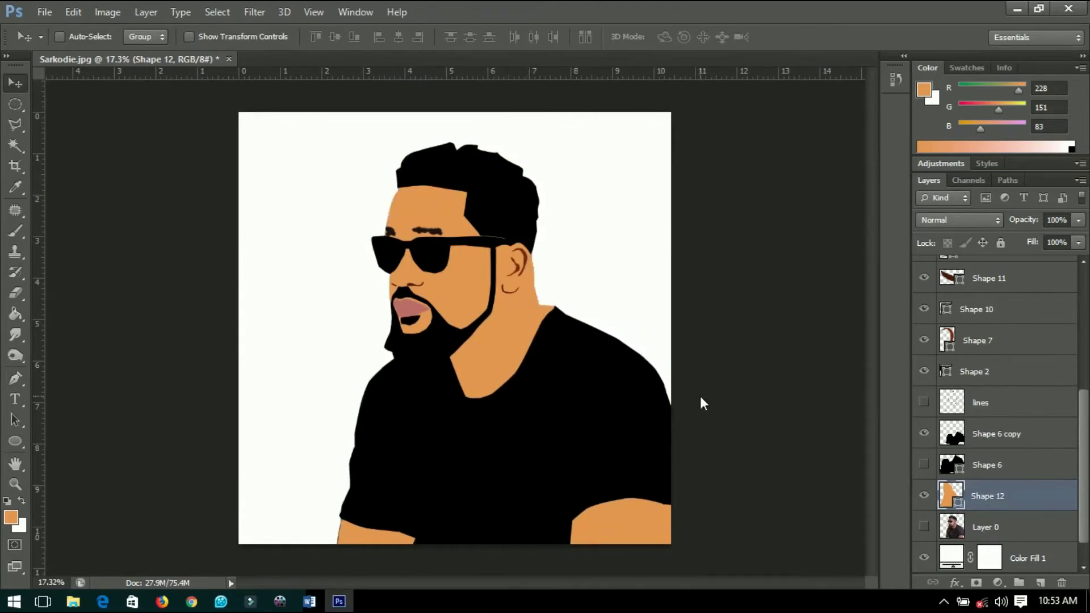
# Make the skin shape transparent and show the lines and original photo layers
pyautogui.press('0')
pyautogui.press('0')
pyautogui.click(923, 402)
pyautogui.click(924, 526)
# Recolour Shape 12 with a skin tone eyedropped from the face and neck, back at full opacity
pyautogui.doubleClick(952, 495)
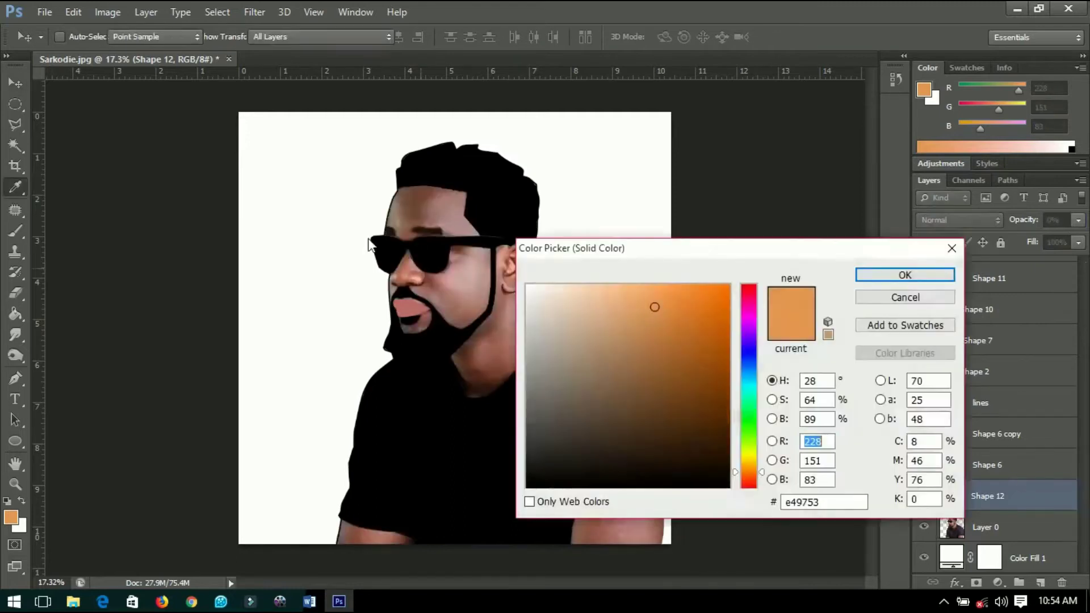
pyautogui.click(458, 277)
pyautogui.click(487, 353)
pyautogui.click(503, 257)
pyautogui.press('Return')
pyautogui.press('0')
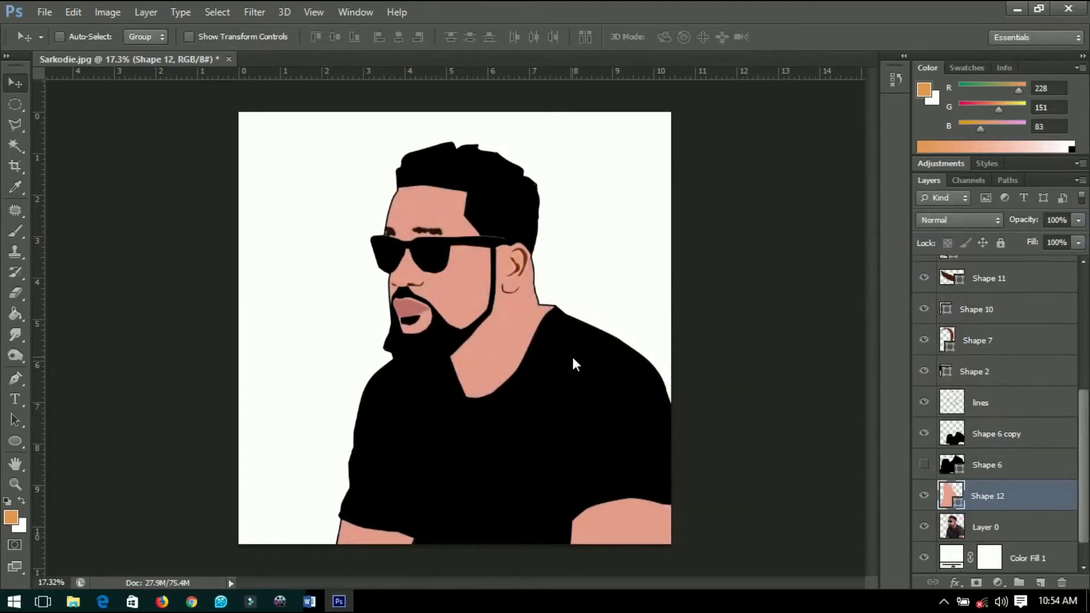
# Add a hidden copy of Layer 0 at the top of the layer stack
pyautogui.scroll(-1, 1006, 492)
pyautogui.click(1000, 497)
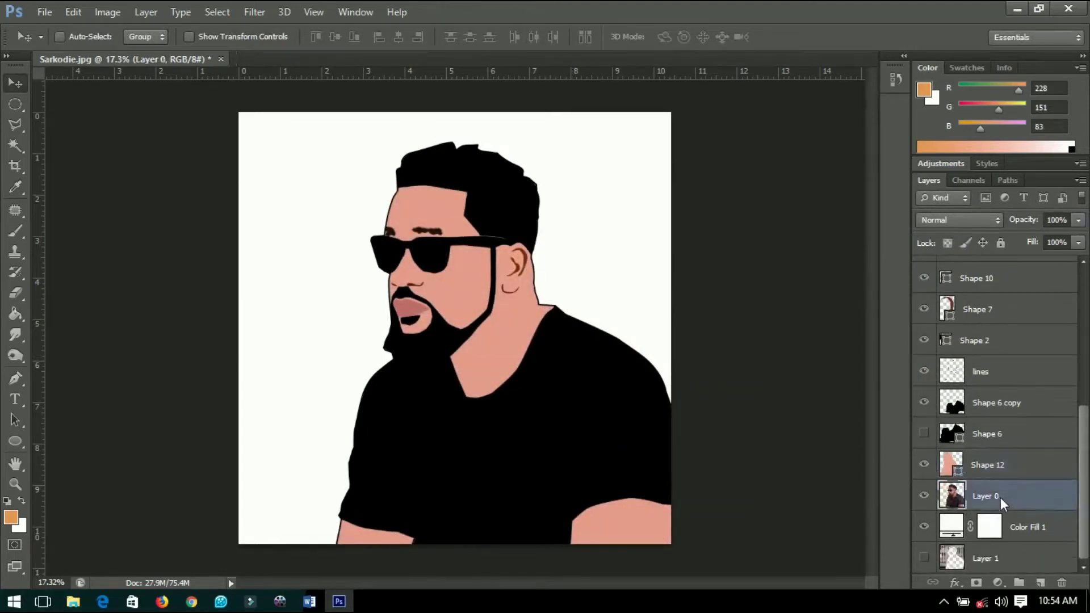
pyautogui.click(501, 199)
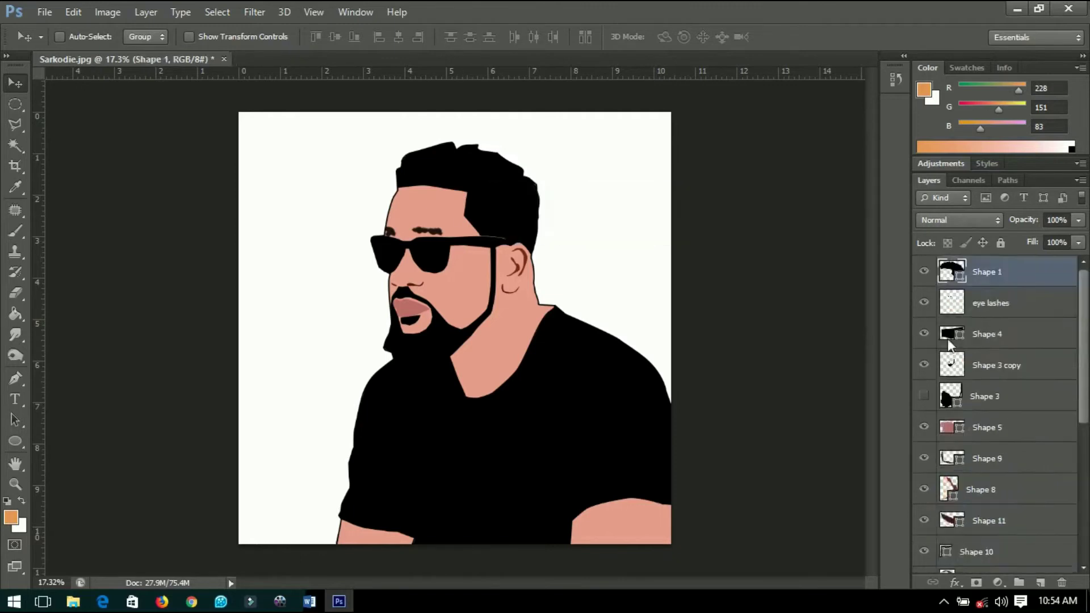
pyautogui.scroll(-5, 989, 454)
pyautogui.click(989, 503)
pyautogui.hotkey('ctrl', 'j')
pyautogui.hotkey('ctrl', 'shift', ']')
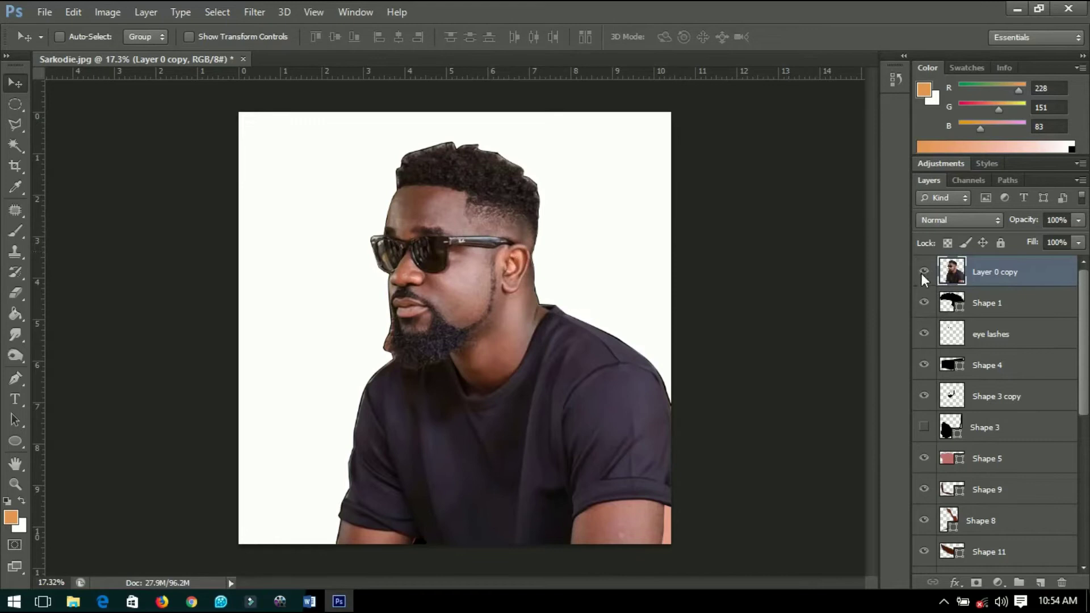
pyautogui.click(923, 273)
pyautogui.click(939, 312)
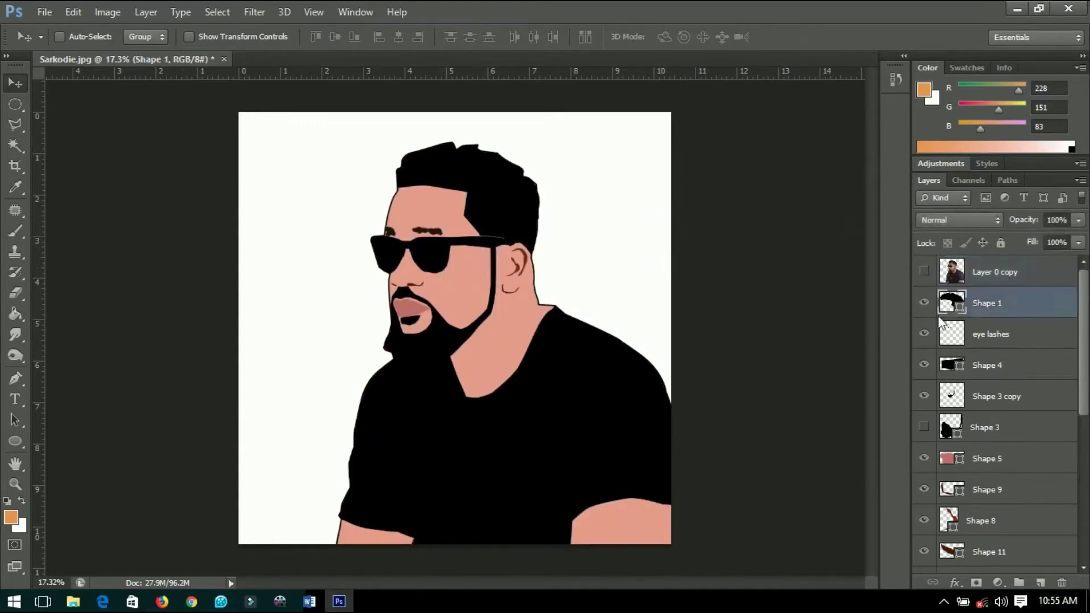
# Rename Shape 1 to 'hair' and enable a Gradient Overlay in its blending options
pyautogui.write('hair')
pyautogui.press('Return')
pyautogui.rightClick(1069, 292)
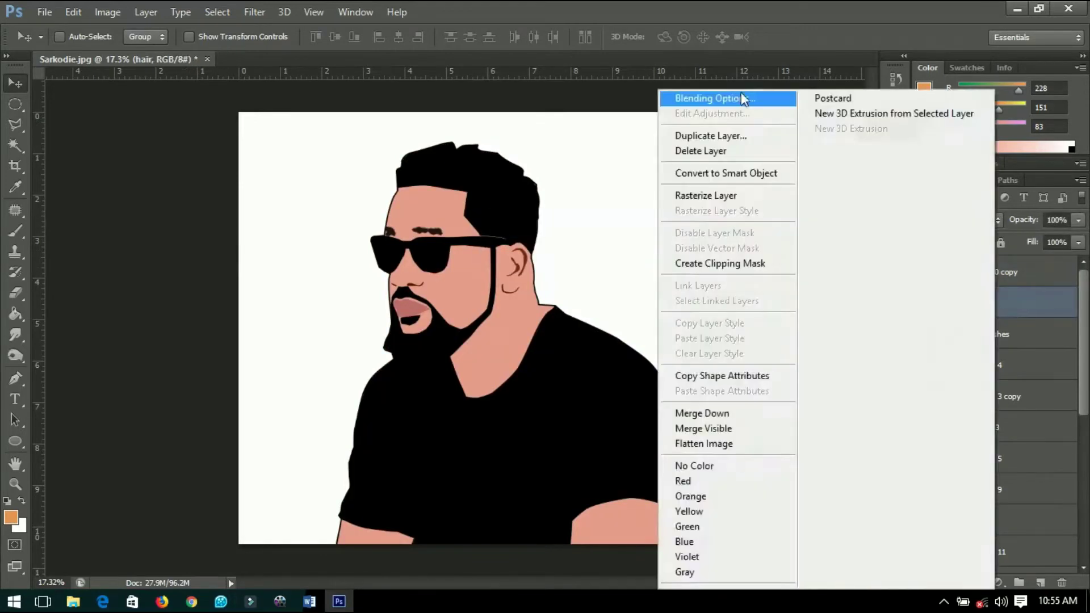
pyautogui.click(721, 97)
pyautogui.click(651, 393)
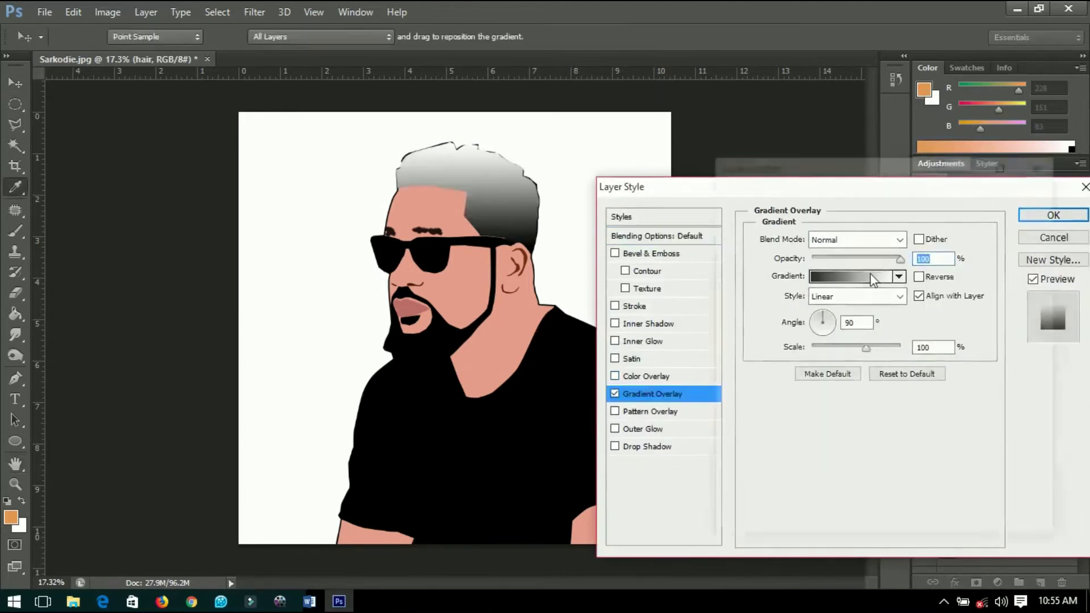
# Set the gradient stops to the sampled skin colour and black
pyautogui.click(829, 350)
pyautogui.doubleClick(1038, 436)
pyautogui.click(470, 295)
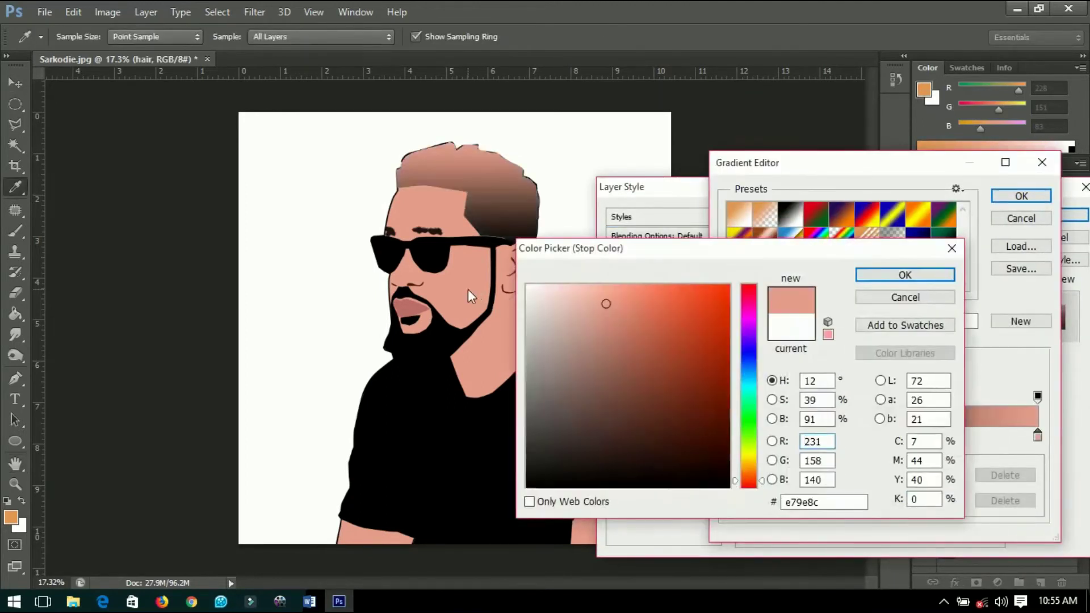
pyautogui.click(905, 274)
pyautogui.doubleClick(732, 436)
pyautogui.click(456, 287)
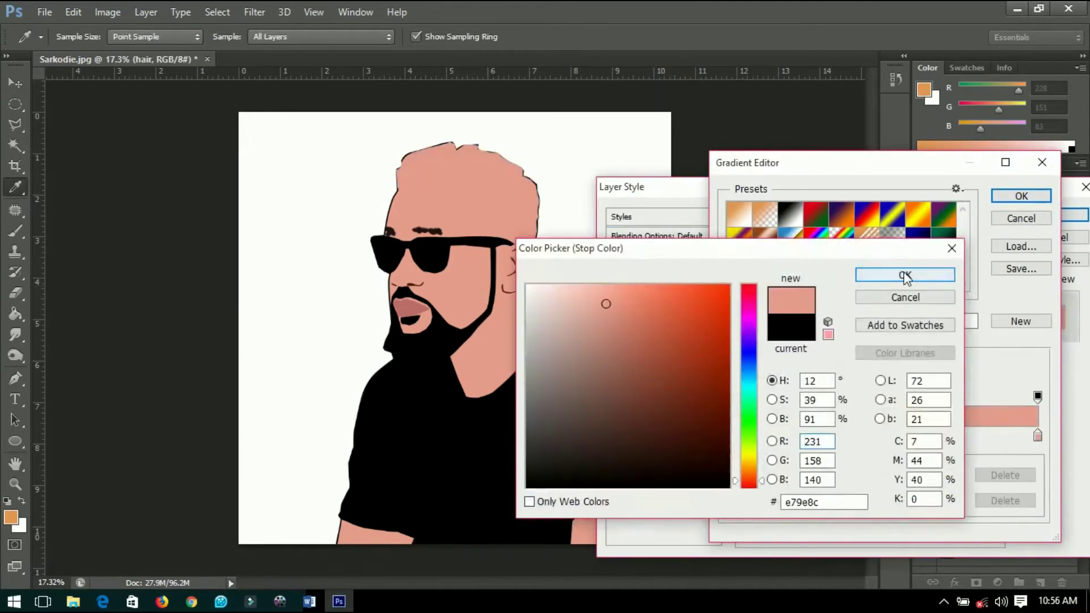
pyautogui.click(905, 275)
pyautogui.doubleClick(1037, 436)
pyautogui.click(475, 499)
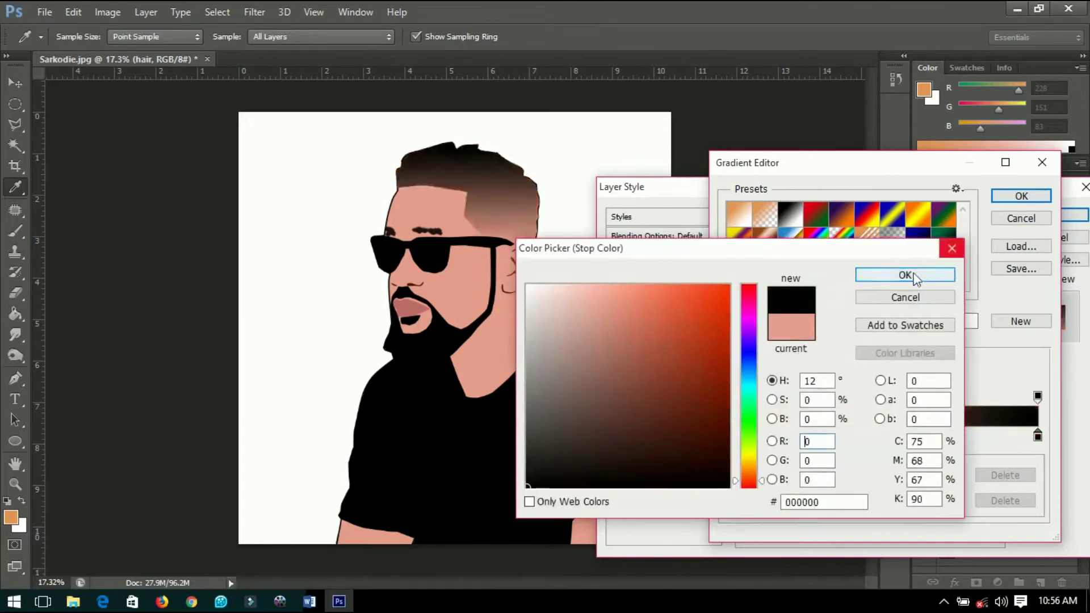
pyautogui.click(904, 274)
# Move the black stop to 80% and angle the hair gradient at 86°
pyautogui.moveTo(1038, 436); pyautogui.dragTo(977, 436)
pyautogui.click(1021, 195)
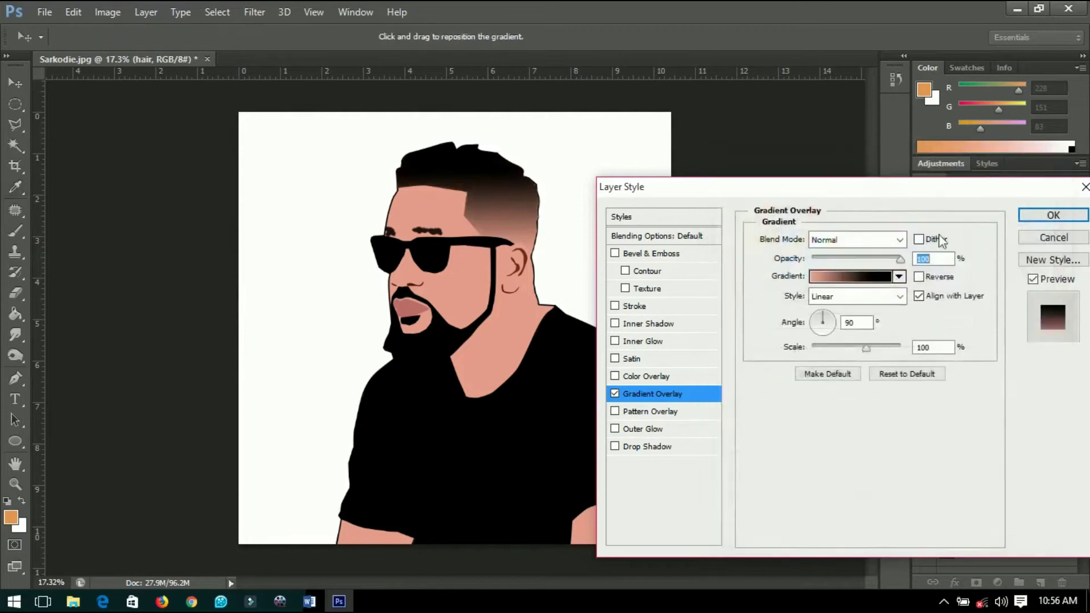
pyautogui.moveTo(825, 319); pyautogui.dragTo(824, 318)
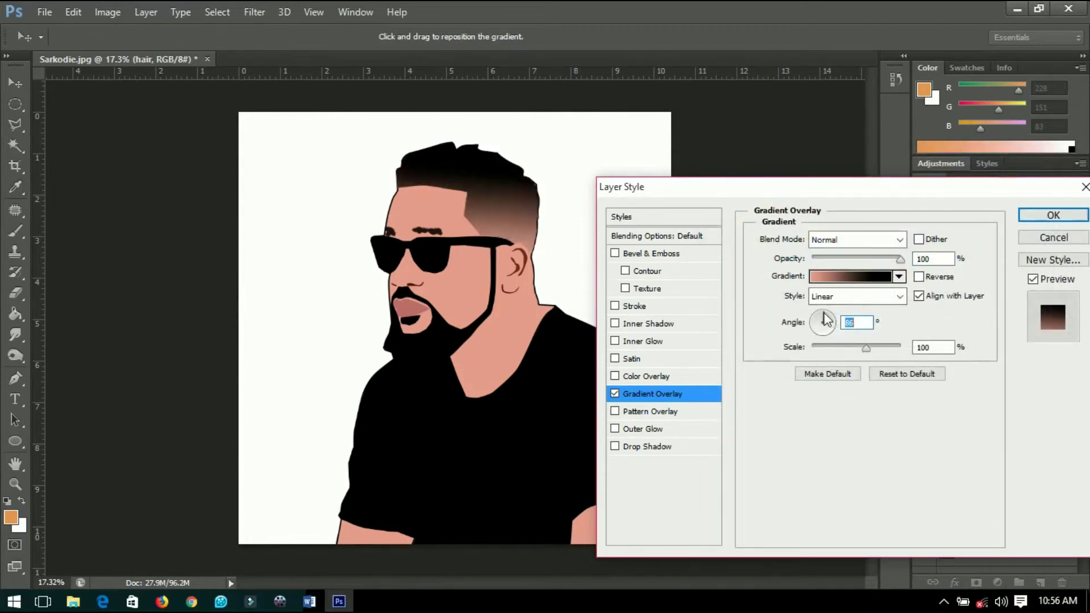
pyautogui.press('Return')
# Rename the Shape 3 copy layer to 'beard'
pyautogui.rightClick(454, 339)
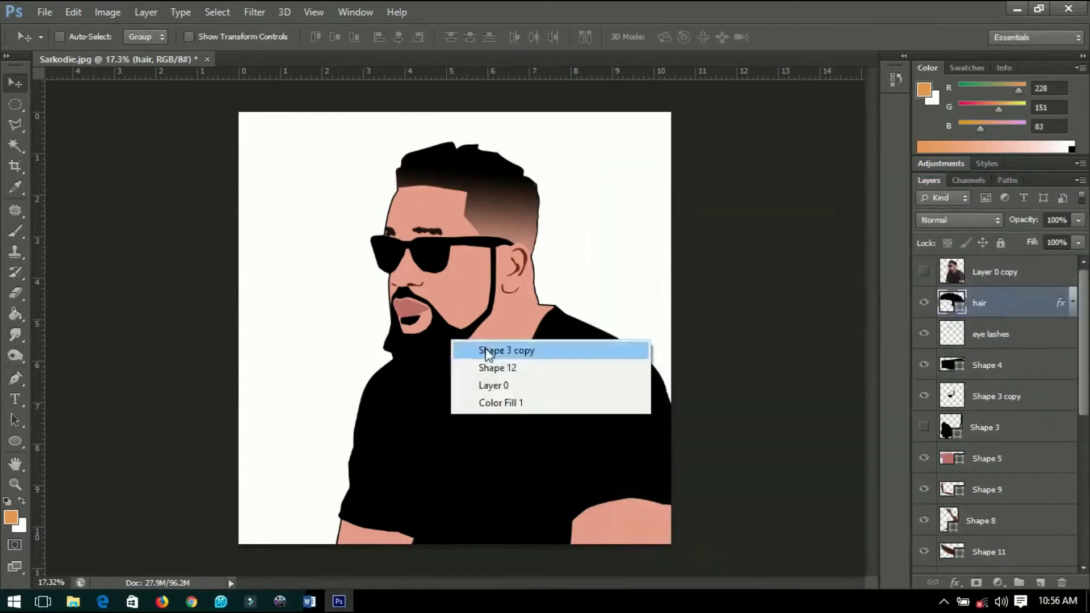
pyautogui.click(522, 348)
pyautogui.write('beard')
pyautogui.press('Return')
# Add a gradient overlay to the beard layer with skin-tone e79e8c as the right stop
pyautogui.rightClick(1010, 401)
pyautogui.click(754, 102)
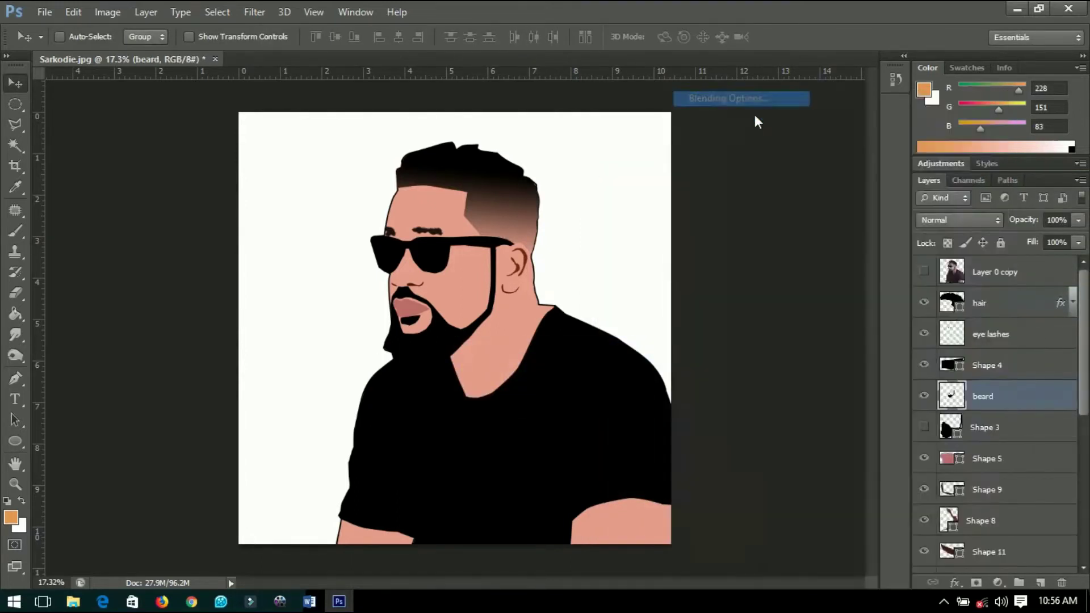
pyautogui.click(650, 393)
pyautogui.click(857, 297)
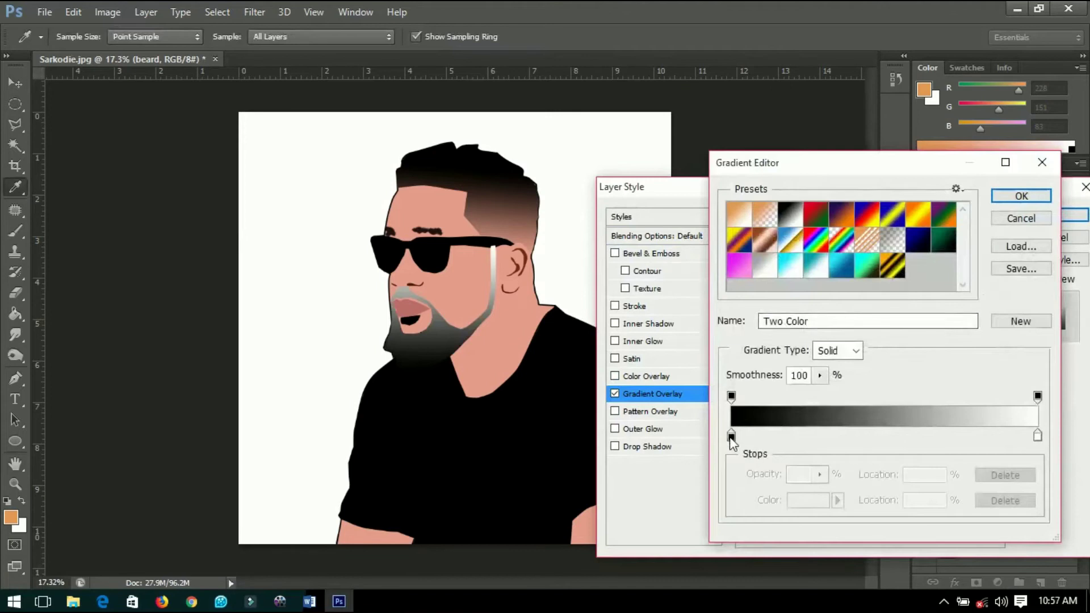
pyautogui.doubleClick(1038, 435)
pyautogui.click(508, 352)
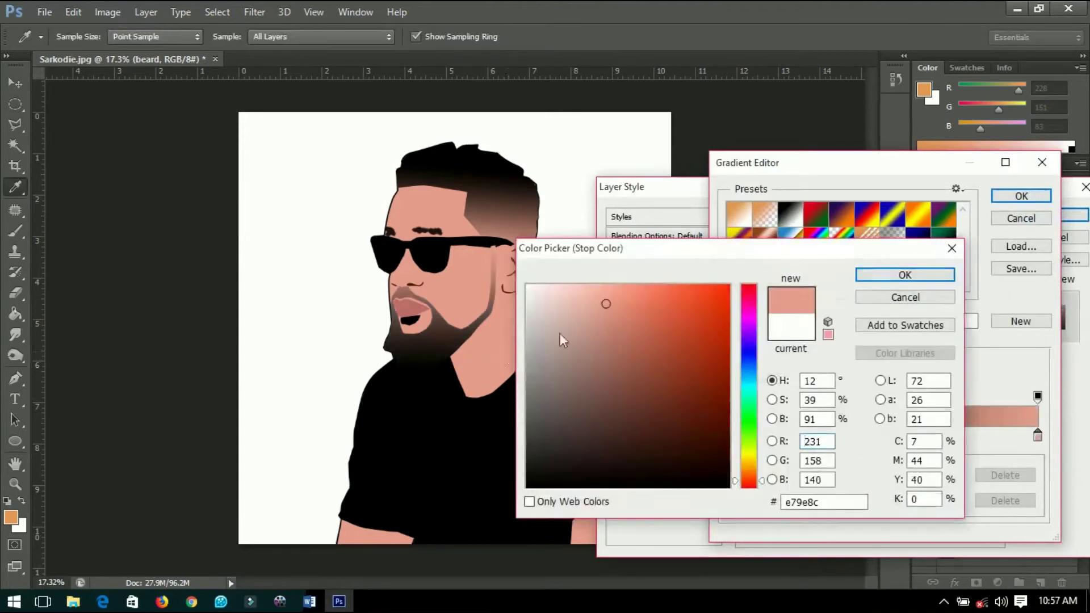
pyautogui.click(904, 276)
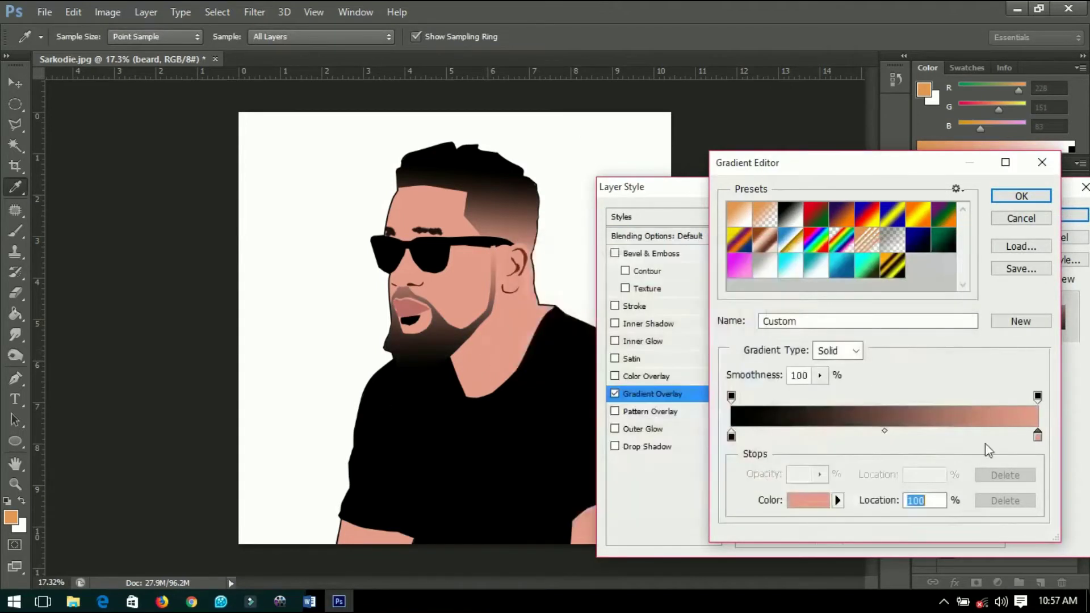
# Move the black gradient stop to about 42% and apply the overlay
pyautogui.moveTo(731, 436); pyautogui.dragTo(858, 435)
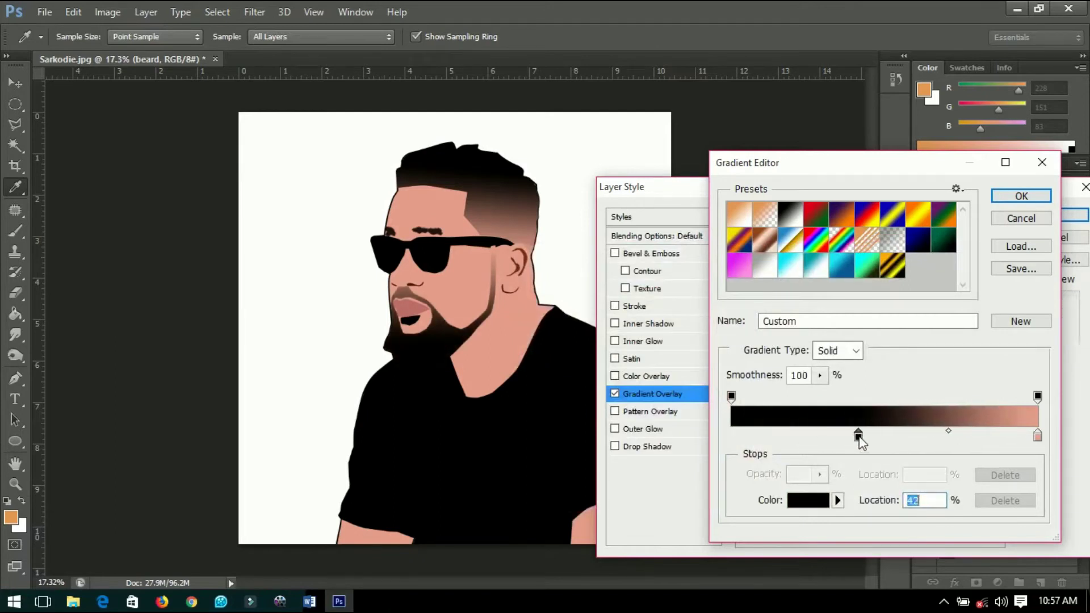
pyautogui.click(1038, 435)
pyautogui.click(860, 435)
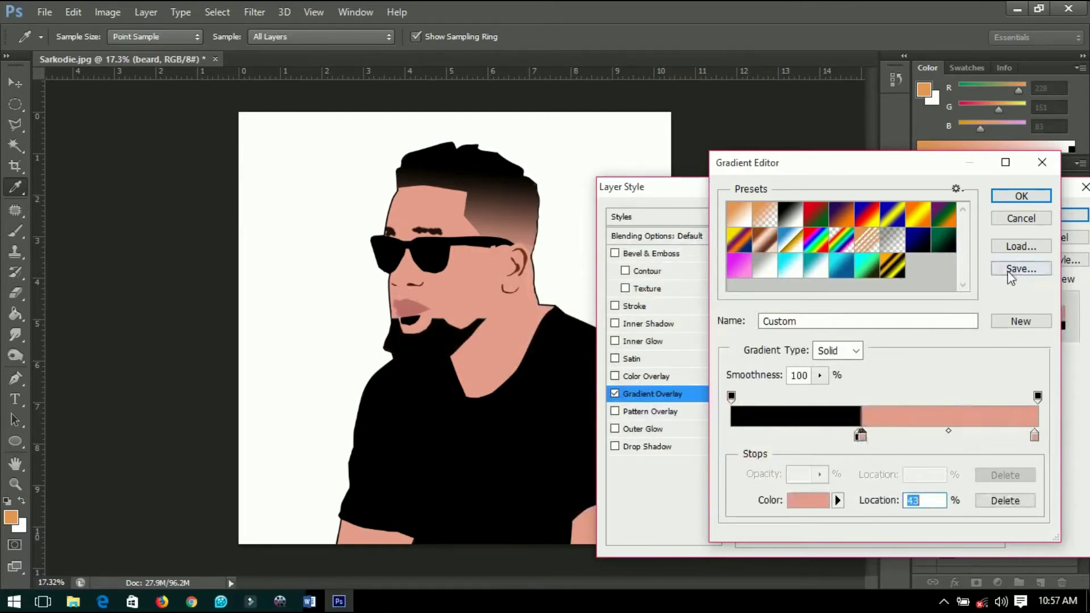
pyautogui.click(1005, 500)
pyautogui.click(858, 435)
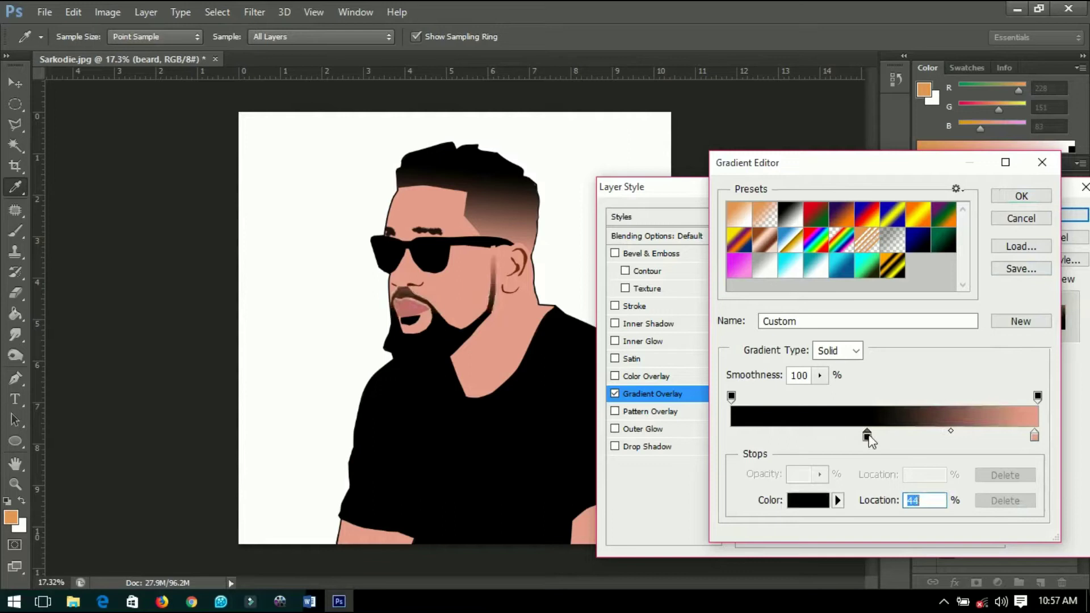
pyautogui.press('Return')
pyautogui.press('Return')
pyautogui.click(1069, 395)
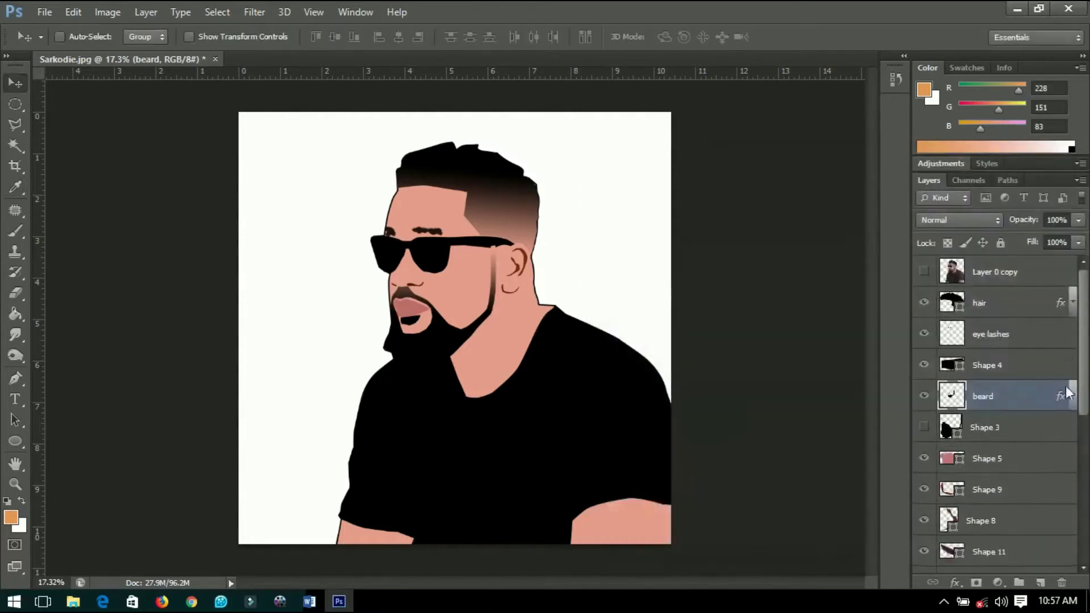
pyautogui.hotkey('ctrl', '-')
# Show Layer 0 copy and posterize it at 7 levels
pyautogui.click(979, 278)
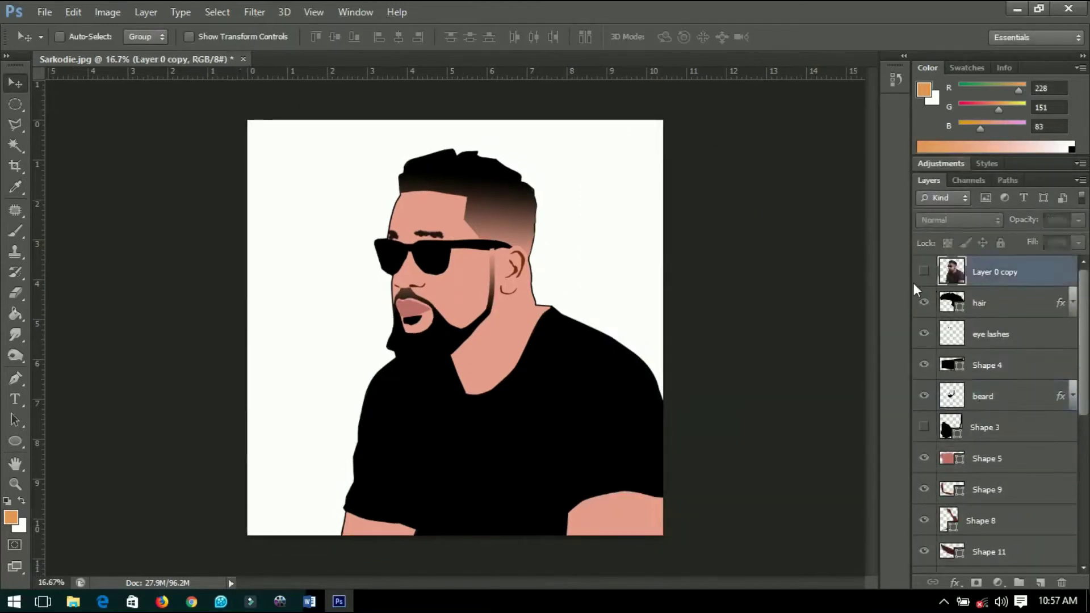
pyautogui.click(923, 271)
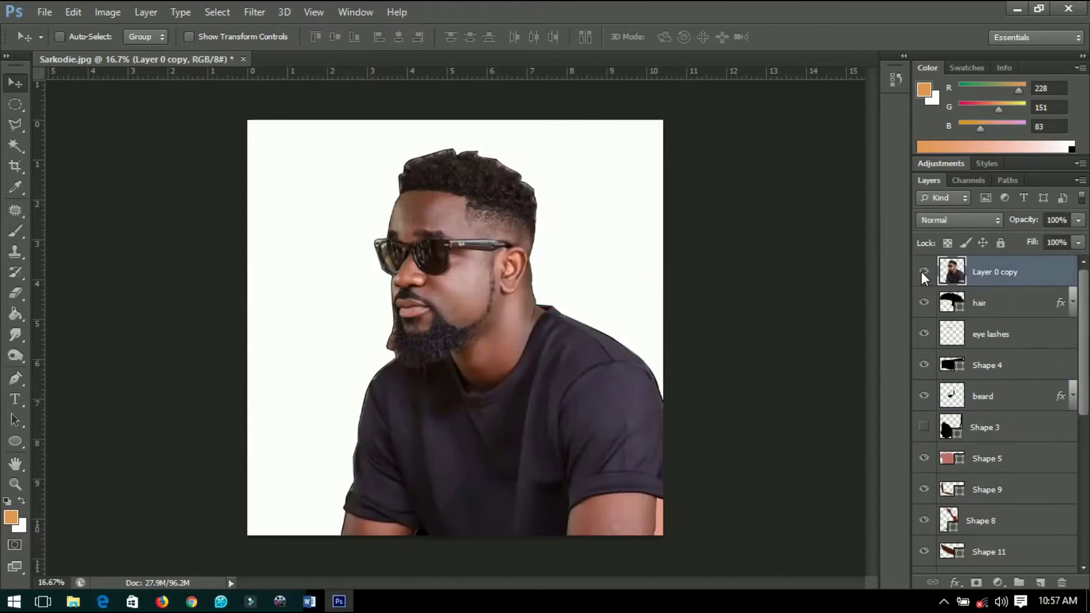
pyautogui.click(107, 12)
pyautogui.moveTo(131, 52)
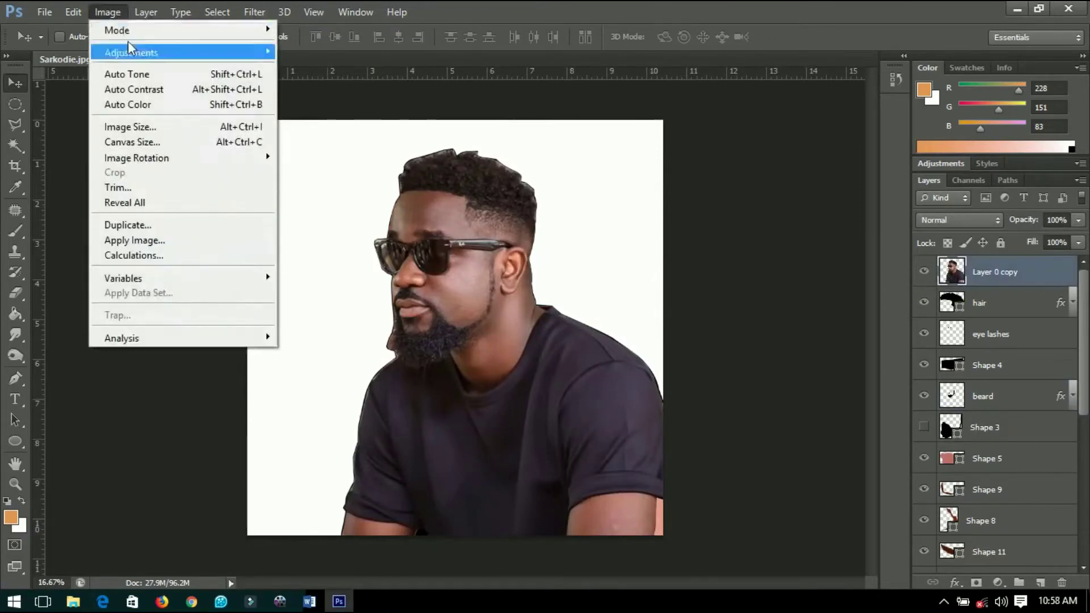
pyautogui.click(318, 248)
pyautogui.moveTo(561, 224); pyautogui.dragTo(565, 223)
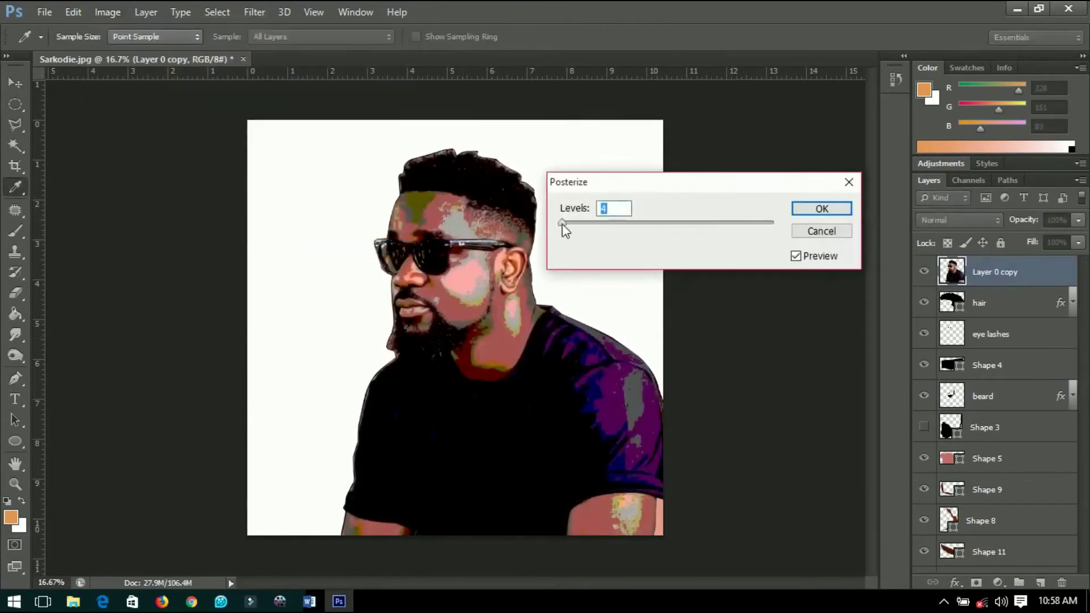
pyautogui.click(811, 207)
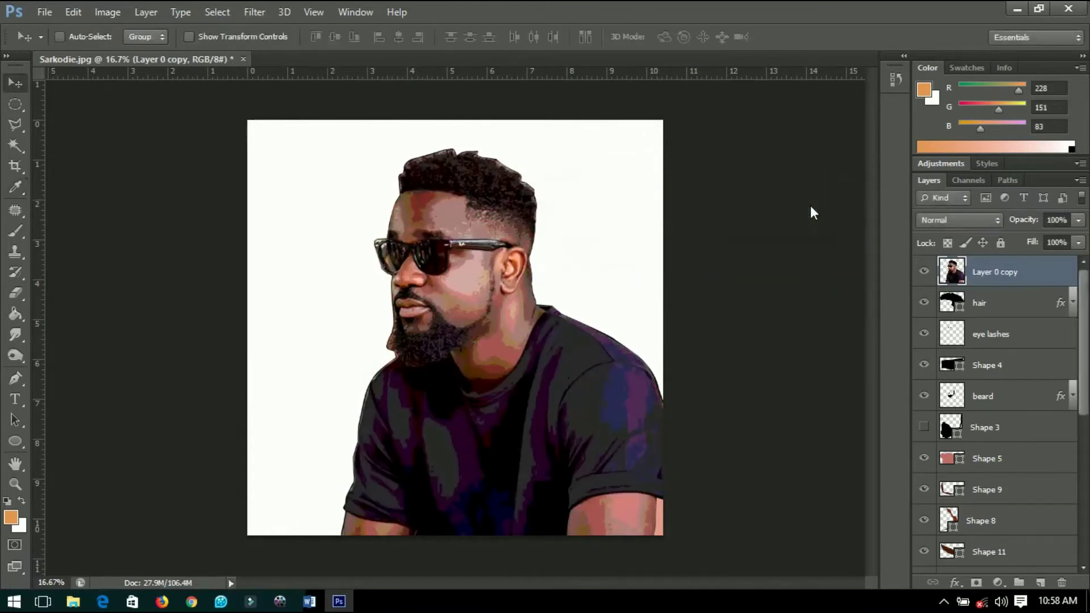
# Set the posterized photo layer to Soft Light blend mode at 56% opacity
pyautogui.click(955, 221)
pyautogui.click(945, 212)
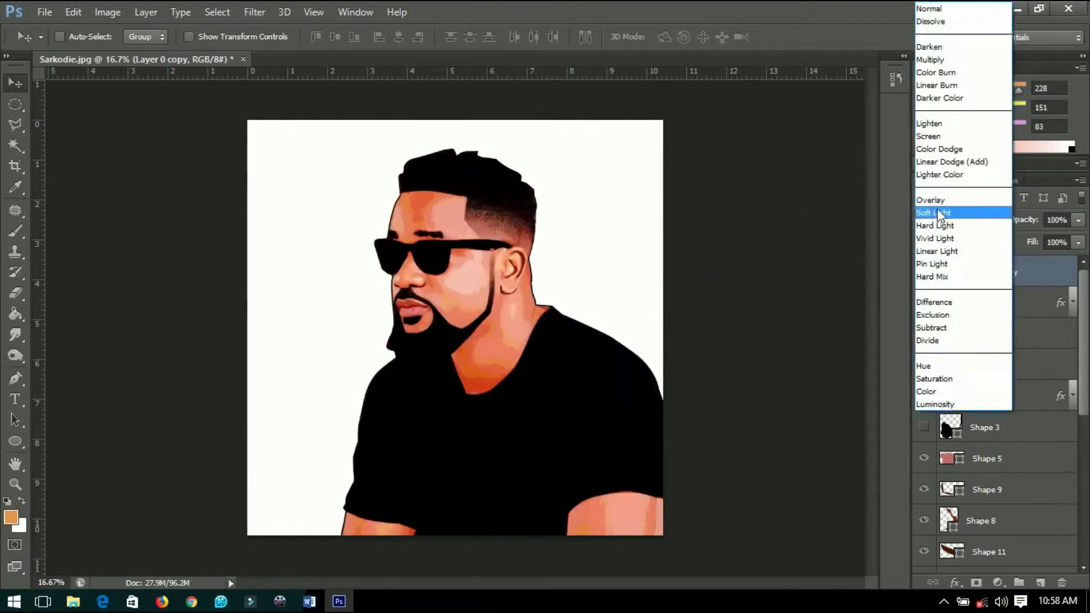
pyautogui.click(937, 211)
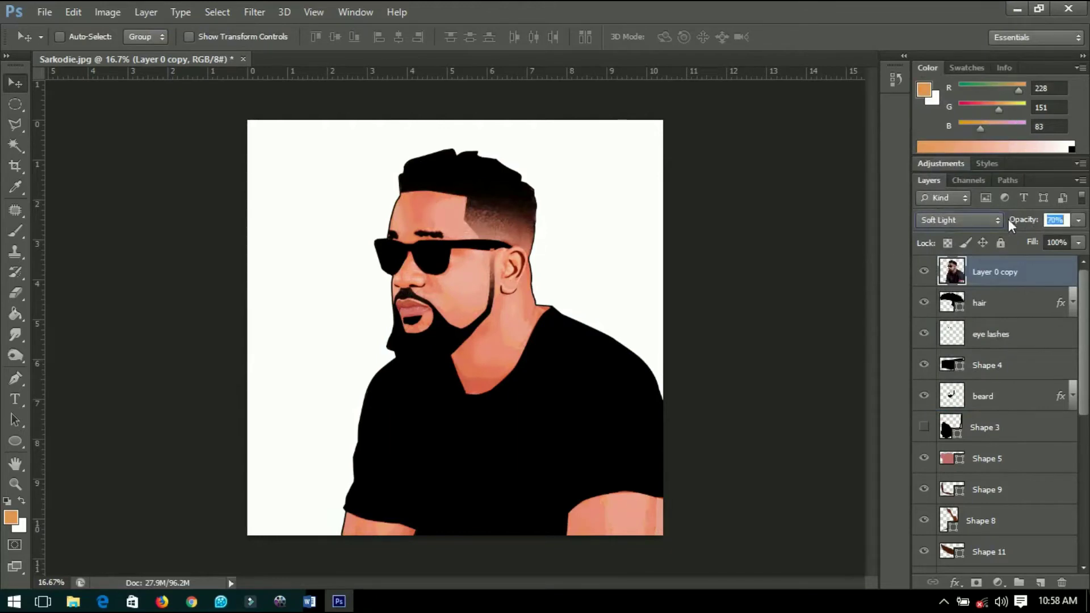
pyautogui.moveTo(1008, 219); pyautogui.dragTo(1001, 217)
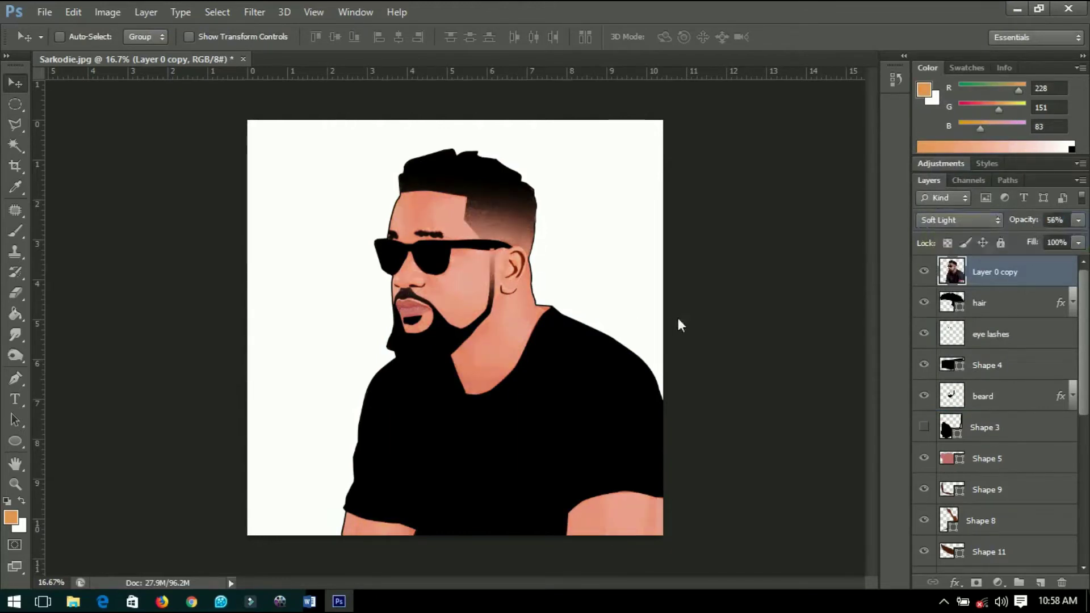
# Duplicate the original photo layer and move the copy to the top of the stack
pyautogui.scroll(-5, 983, 377)
pyautogui.scroll(-1, 988, 454)
pyautogui.click(990, 529)
pyautogui.hotkey('ctrl', 'j')
pyautogui.hotkey('ctrl', 'shift', ']')
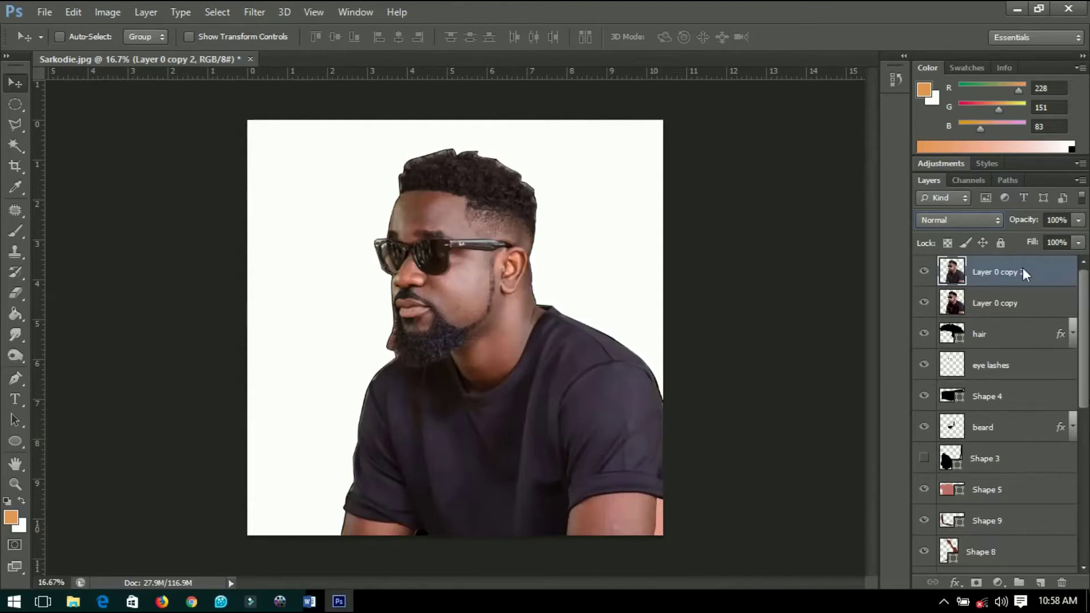
# Lower the top photo copy to 12% opacity and apply Dust & Scratches with radius 11
pyautogui.moveTo(1023, 223); pyautogui.dragTo(960, 220)
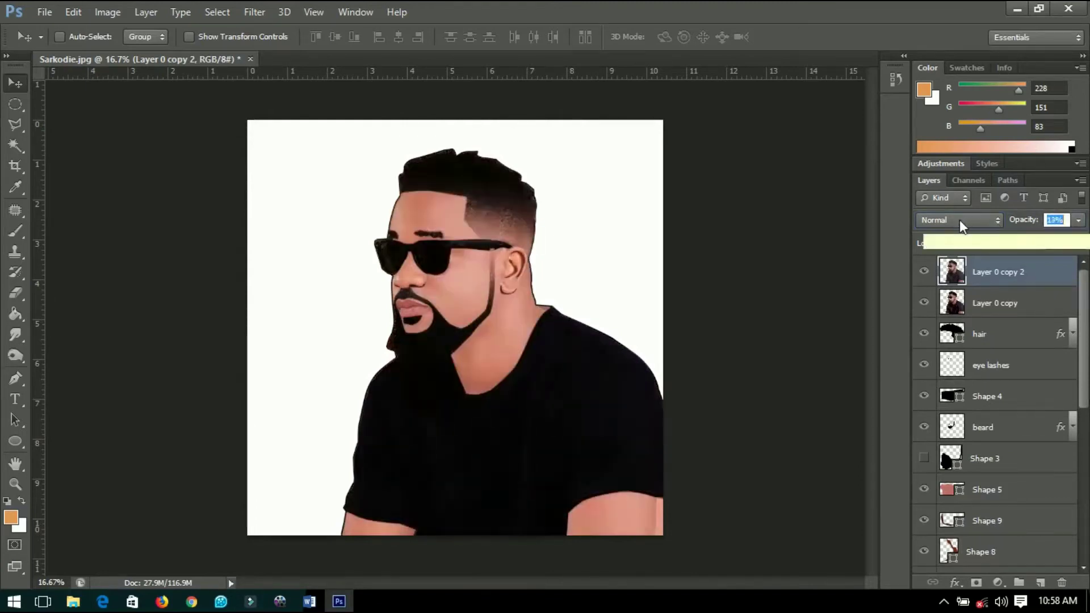
pyautogui.click(254, 12)
pyautogui.moveTo(266, 142)
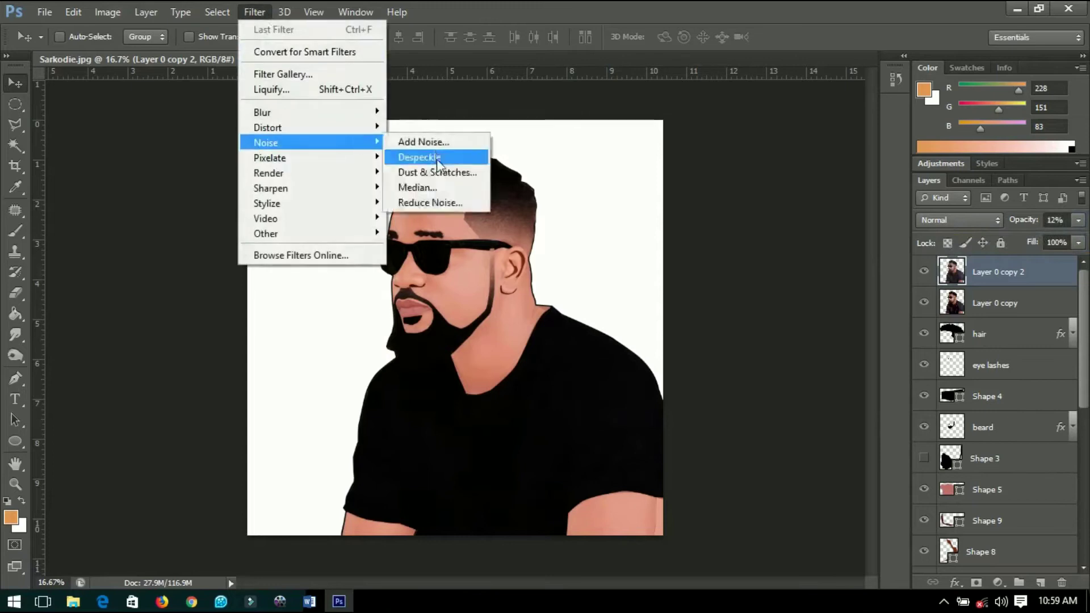
pyautogui.click(433, 168)
pyautogui.moveTo(740, 445); pyautogui.dragTo(748, 446)
pyautogui.press('Return')
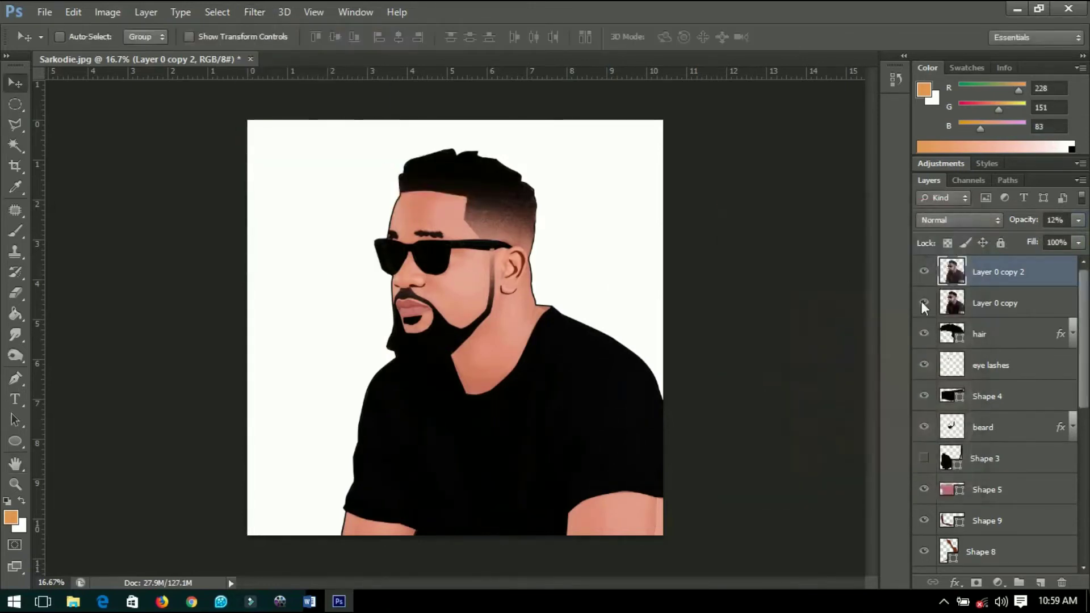
# Select the beard layer and tidy a small area near the glasses with the Polygonal Lasso
pyautogui.scroll(-2, 1033, 367)
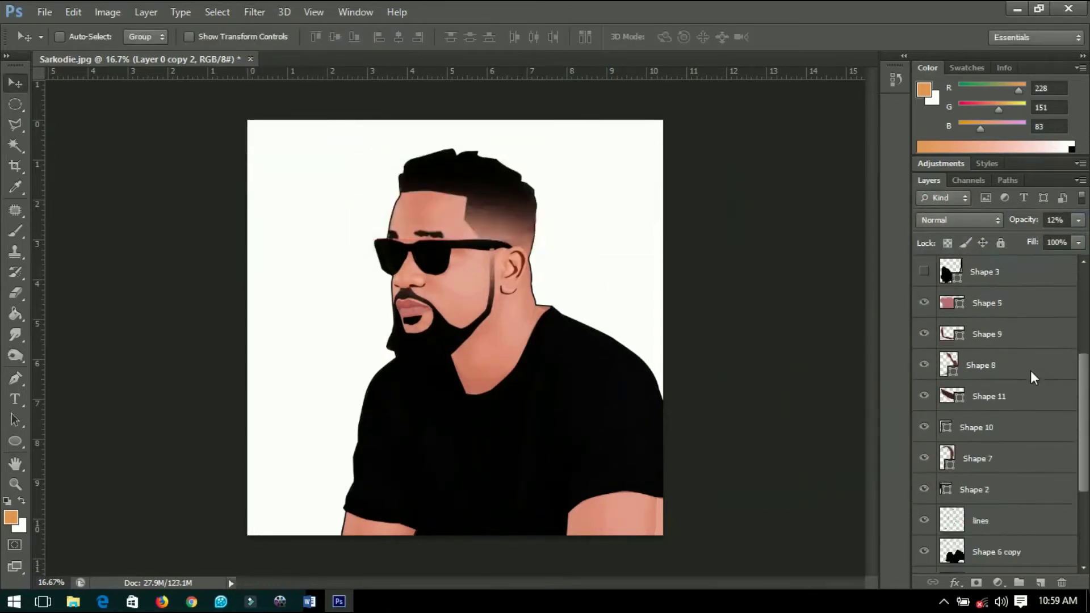
pyautogui.scroll(2, 700, 363)
pyautogui.scroll(3, 652, 341)
pyautogui.rightClick(655, 380)
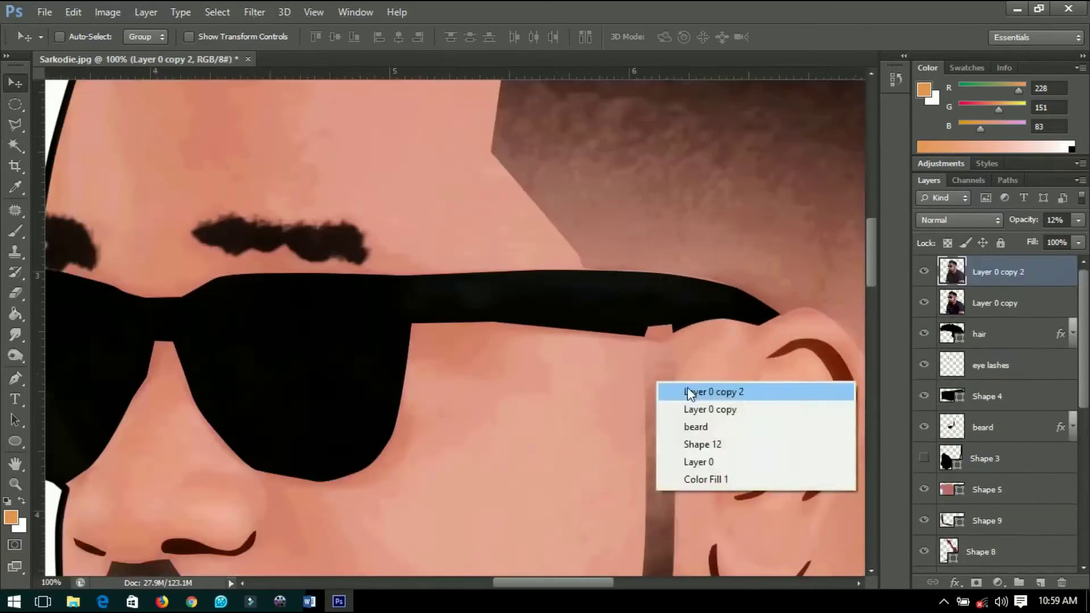
pyautogui.click(694, 425)
pyautogui.click(12, 124)
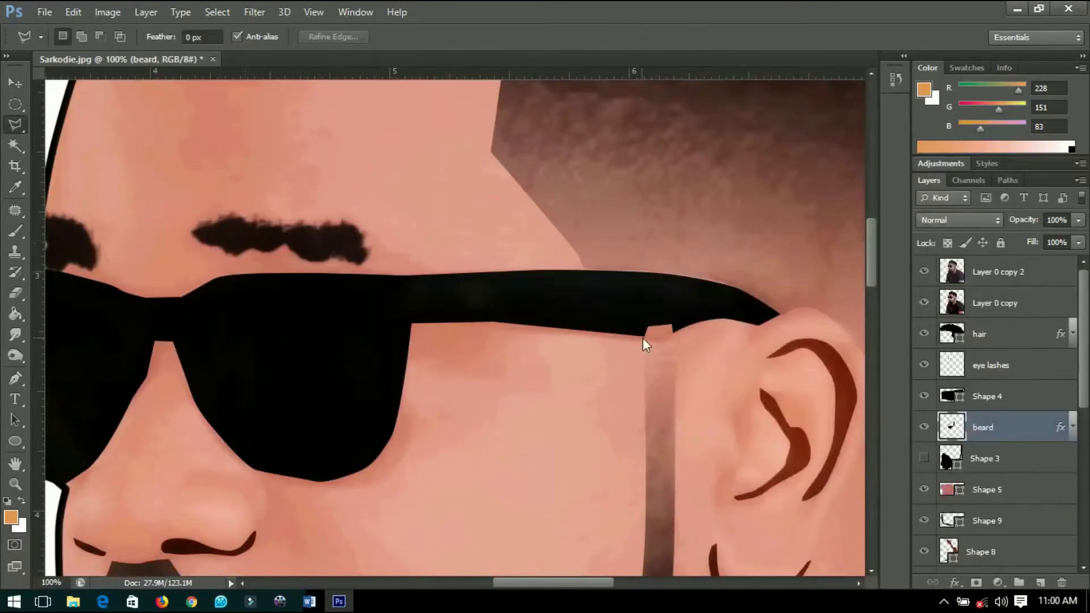
pyautogui.click(642, 336)
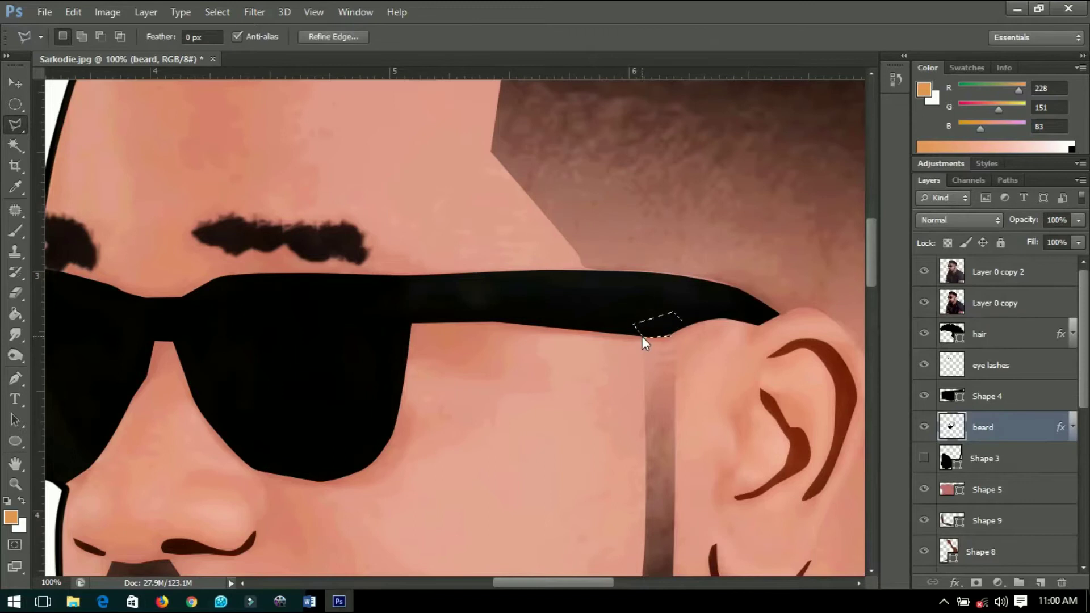
pyautogui.hotkey('ctrl', 'd')
pyautogui.hotkey('ctrl', '0')
pyautogui.scroll(-5, 1009, 415)
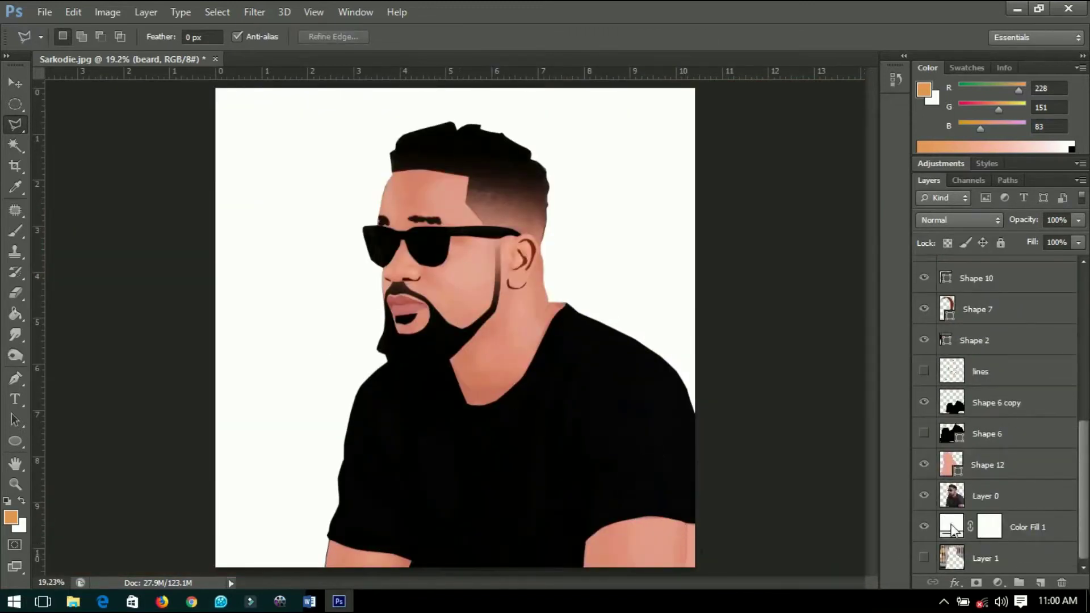
# Recolour the Color Fill 1 background from white to bright cyan
pyautogui.doubleClick(951, 527)
pyautogui.click(727, 287)
pyautogui.press('Return')
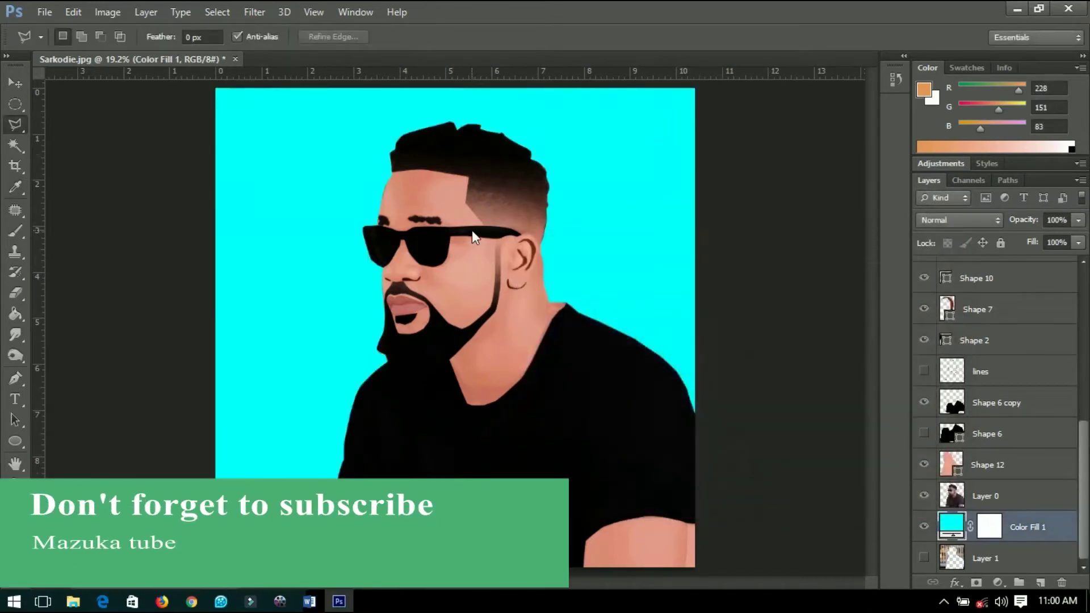
pyautogui.press('v')
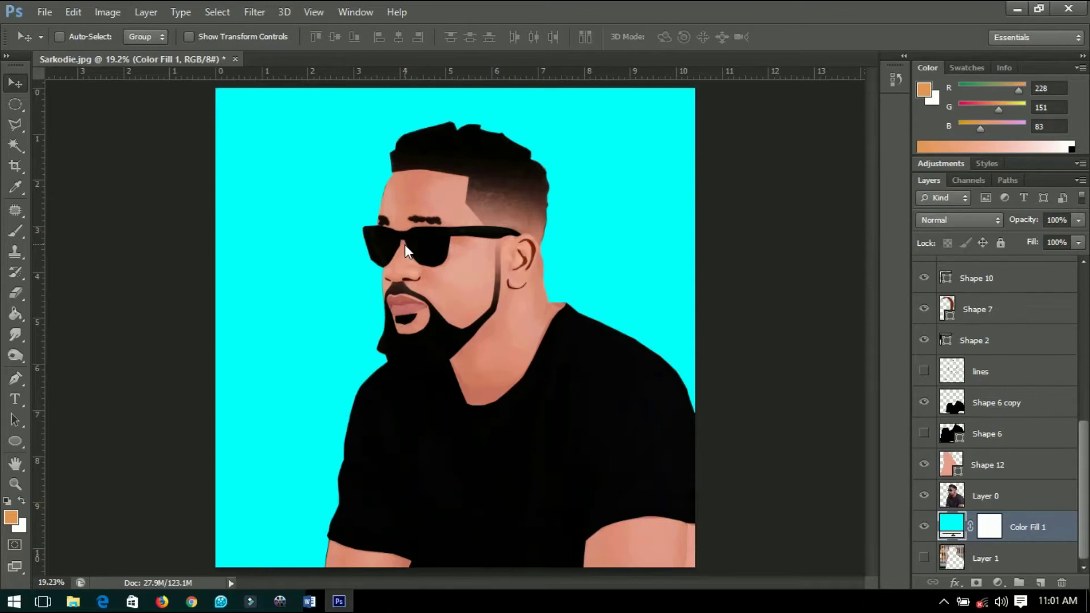
pyautogui.scroll(3, 987, 404)
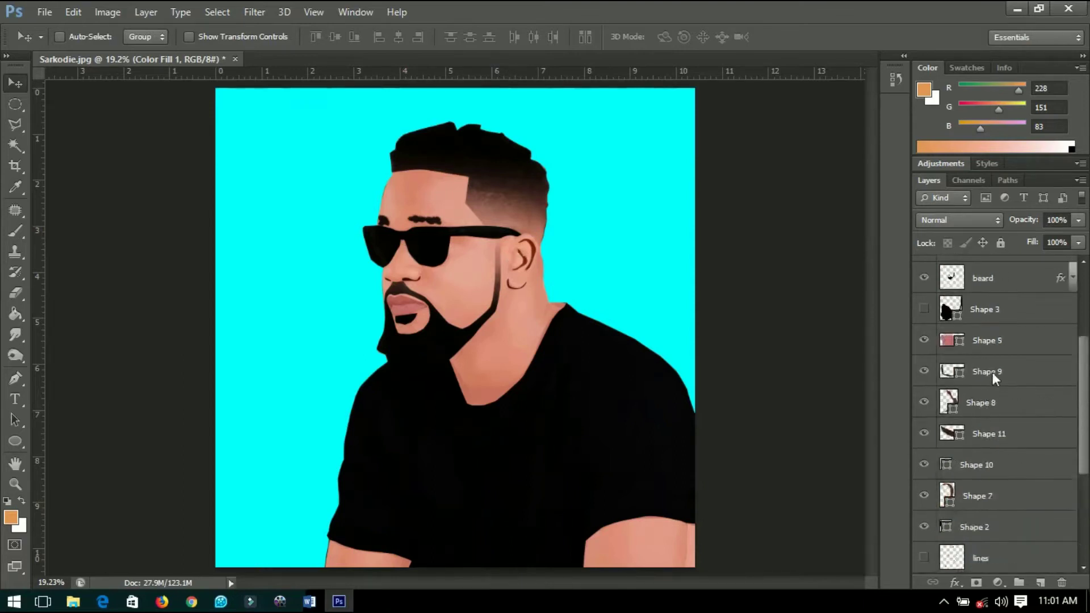
pyautogui.scroll(3, 992, 372)
pyautogui.scroll(2, 997, 369)
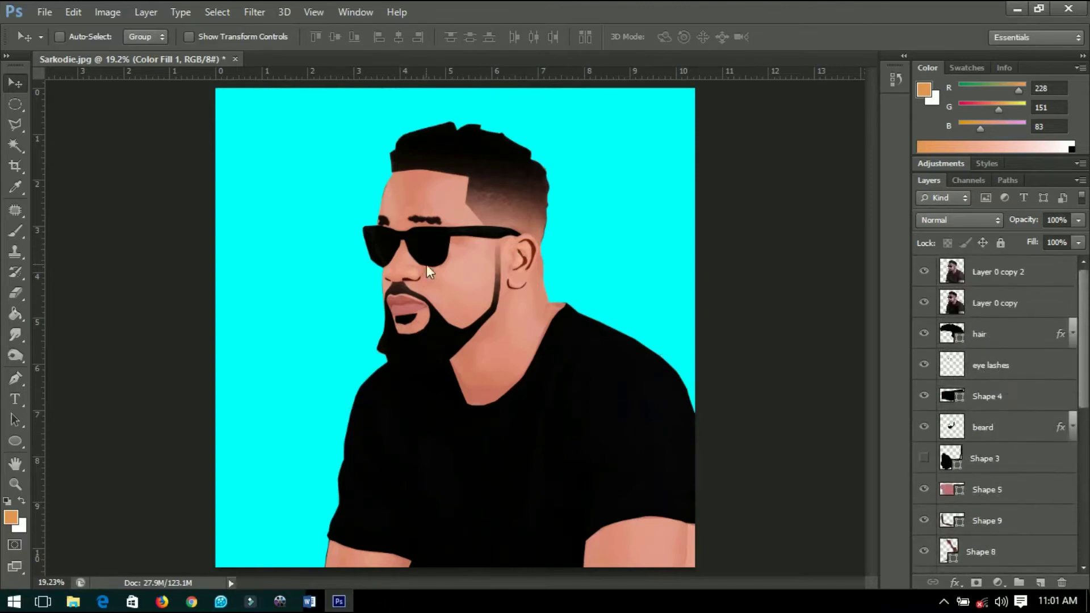